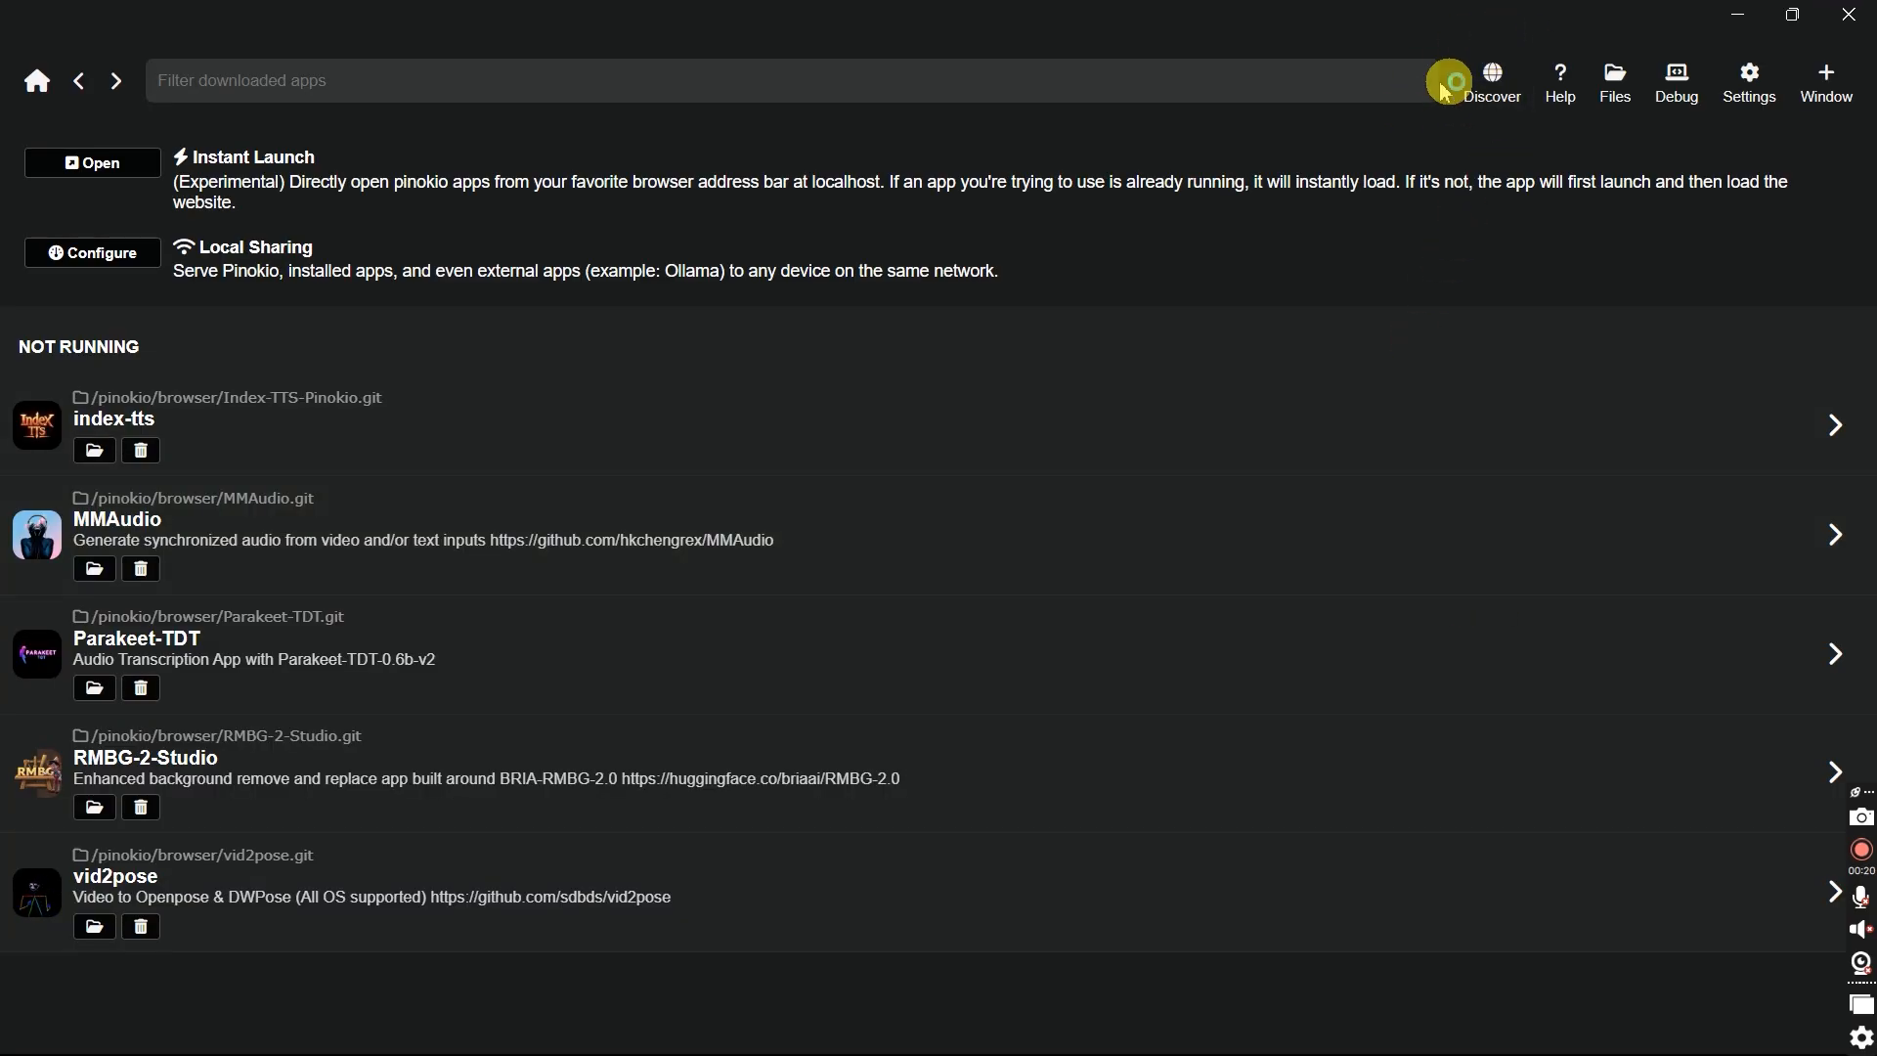
Download and install the Wan 2.1 app from the verified scripts in Discover and close the completion notice.
click(1486, 80)
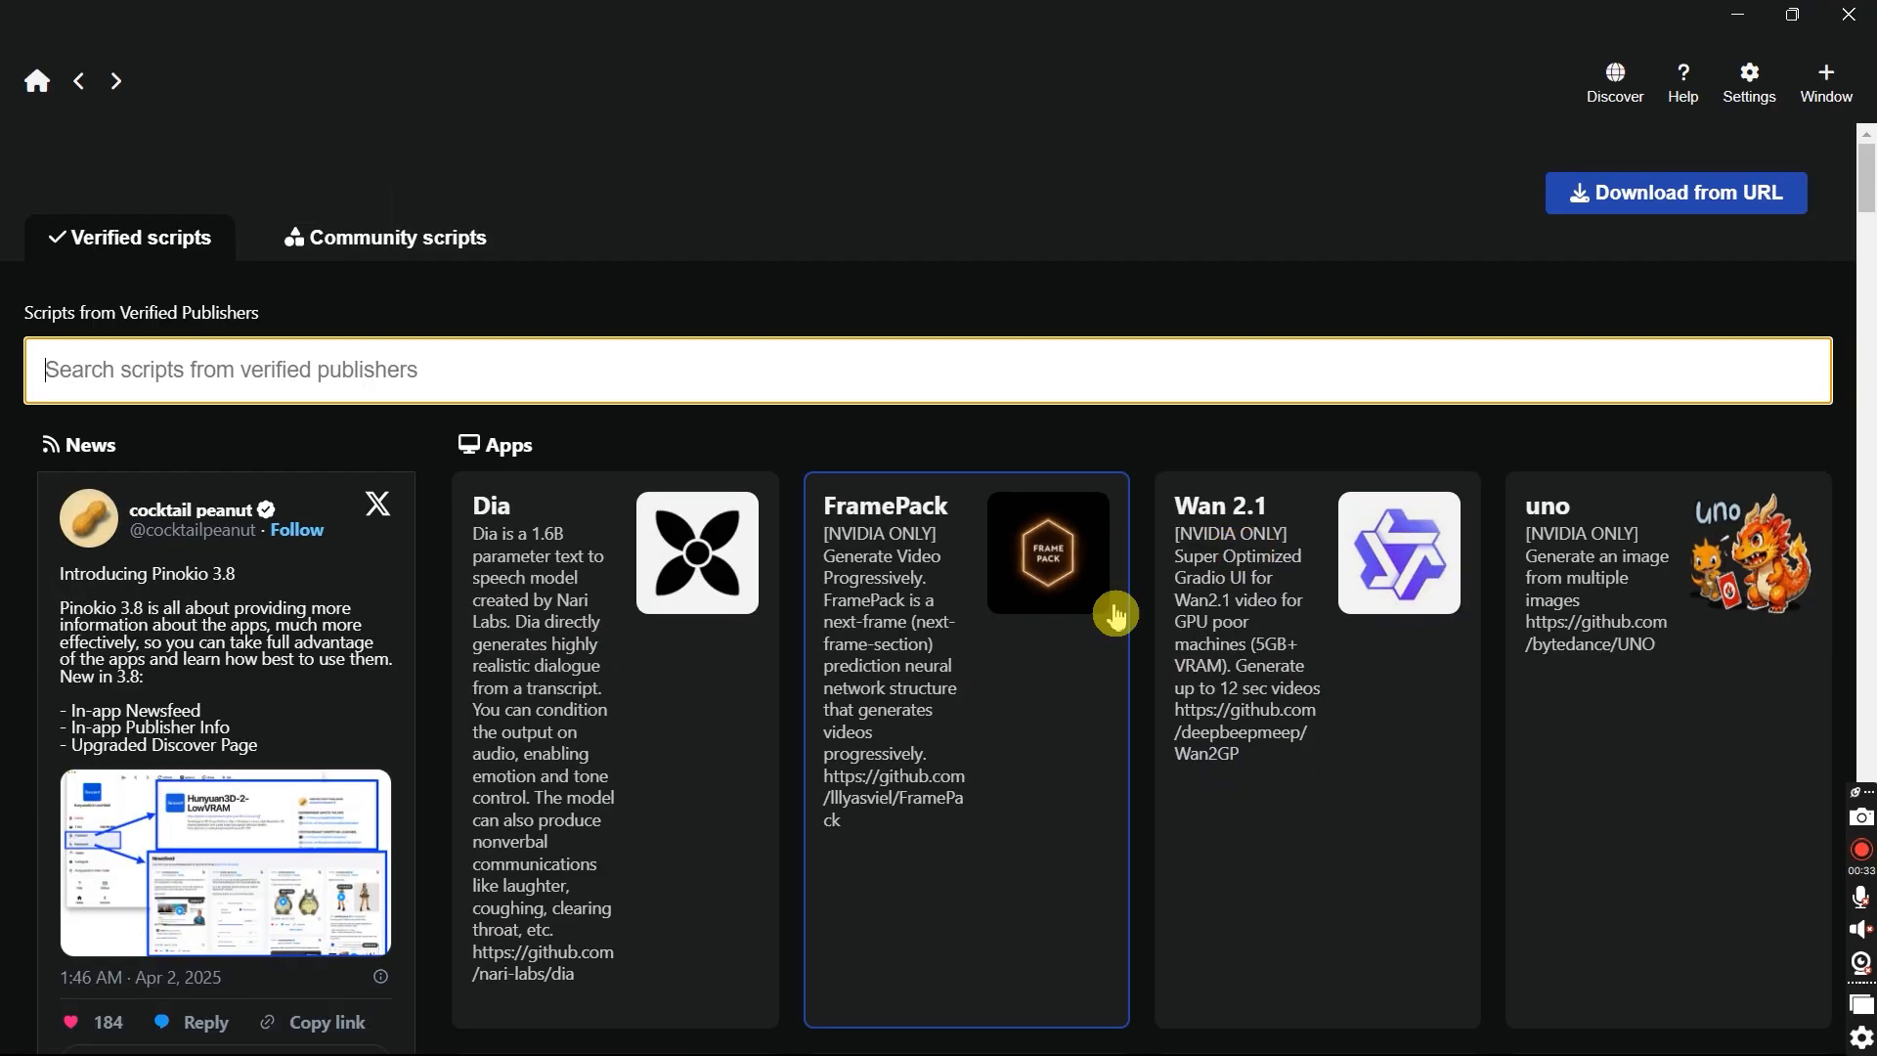
click(1296, 752)
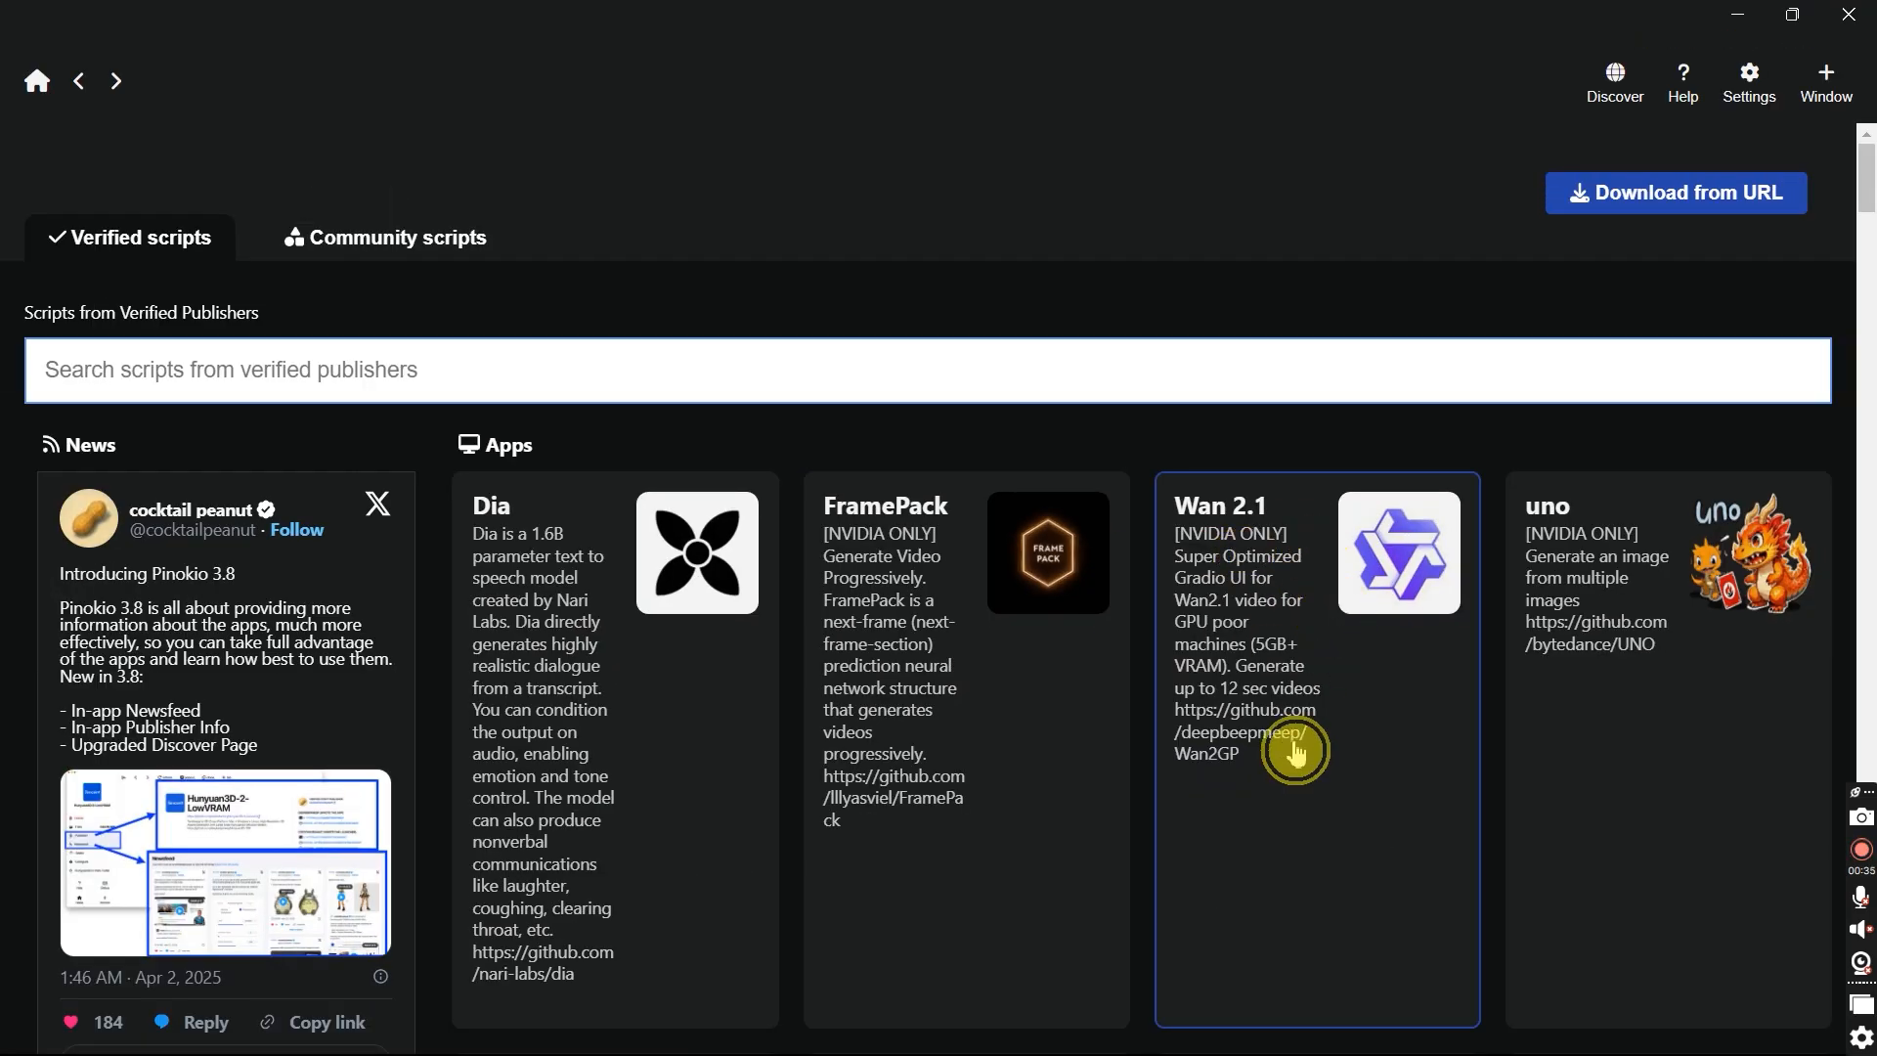
scroll(828, 501, down, 1)
click(730, 256)
click(1178, 618)
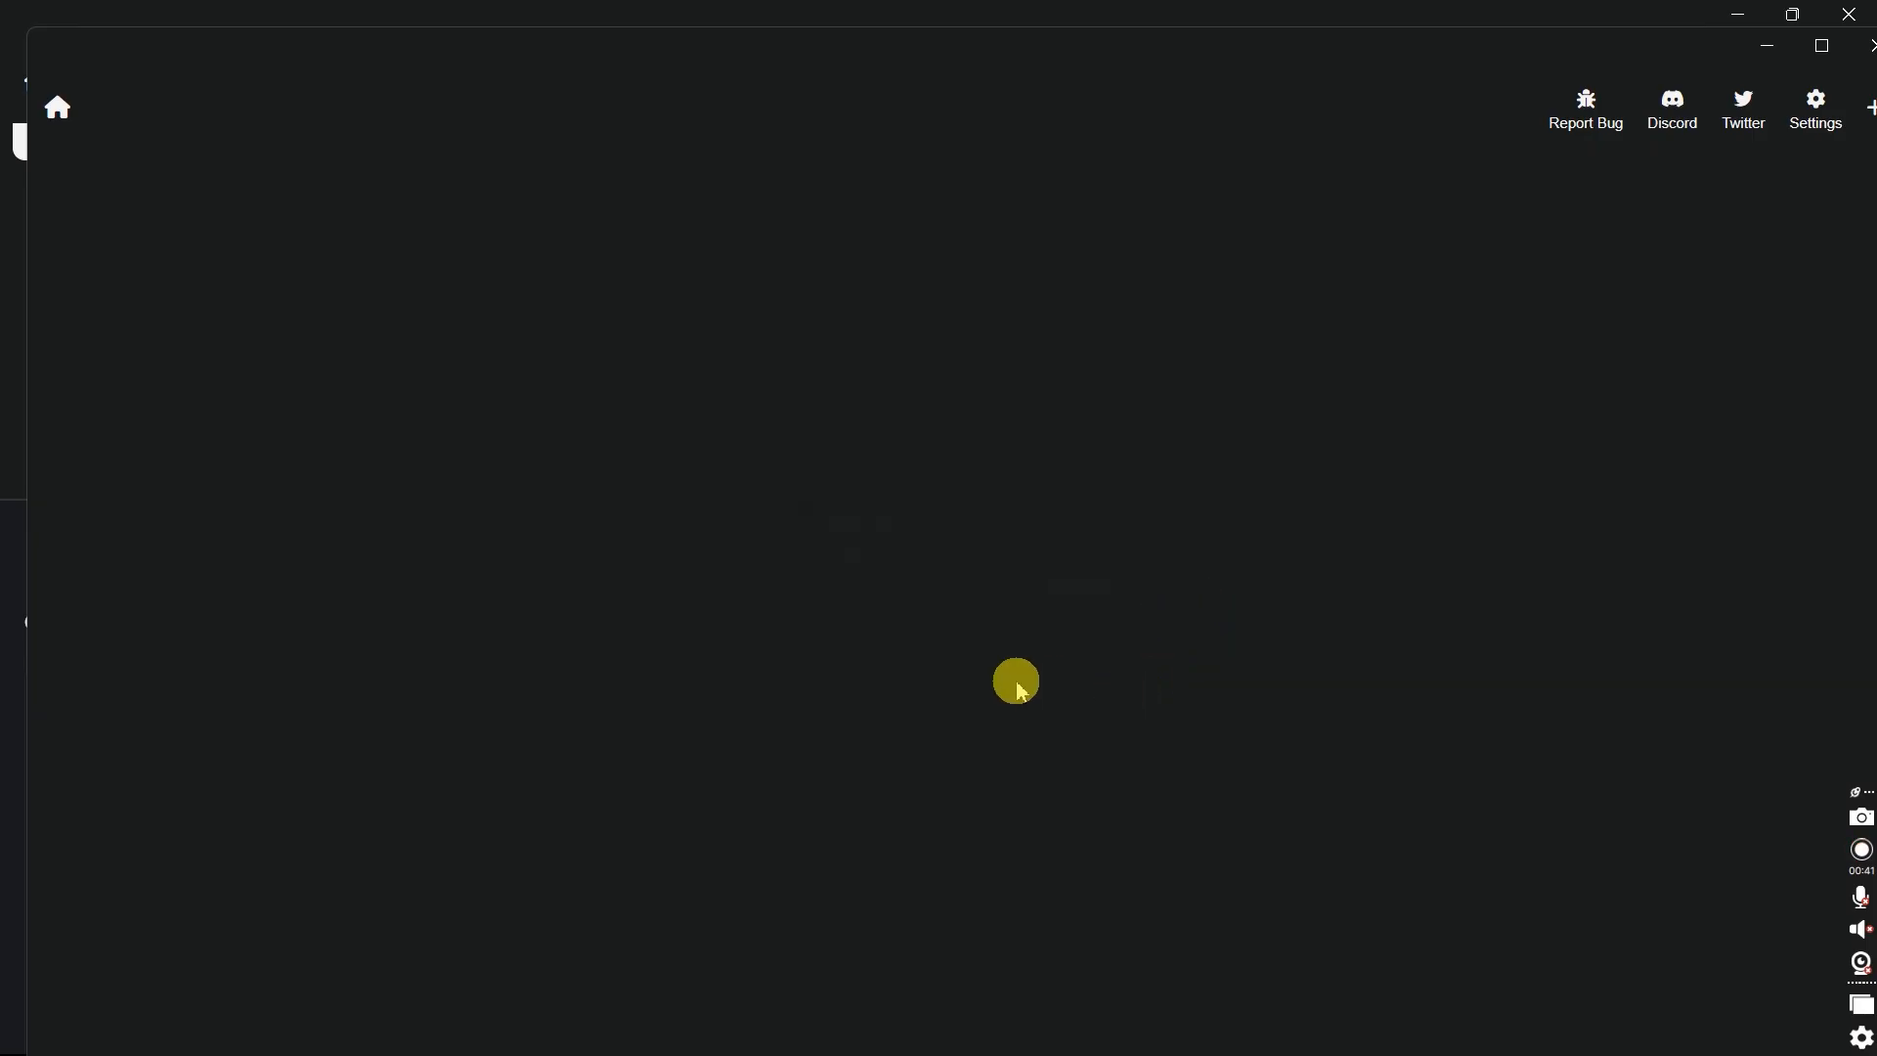
click(944, 519)
click(1306, 674)
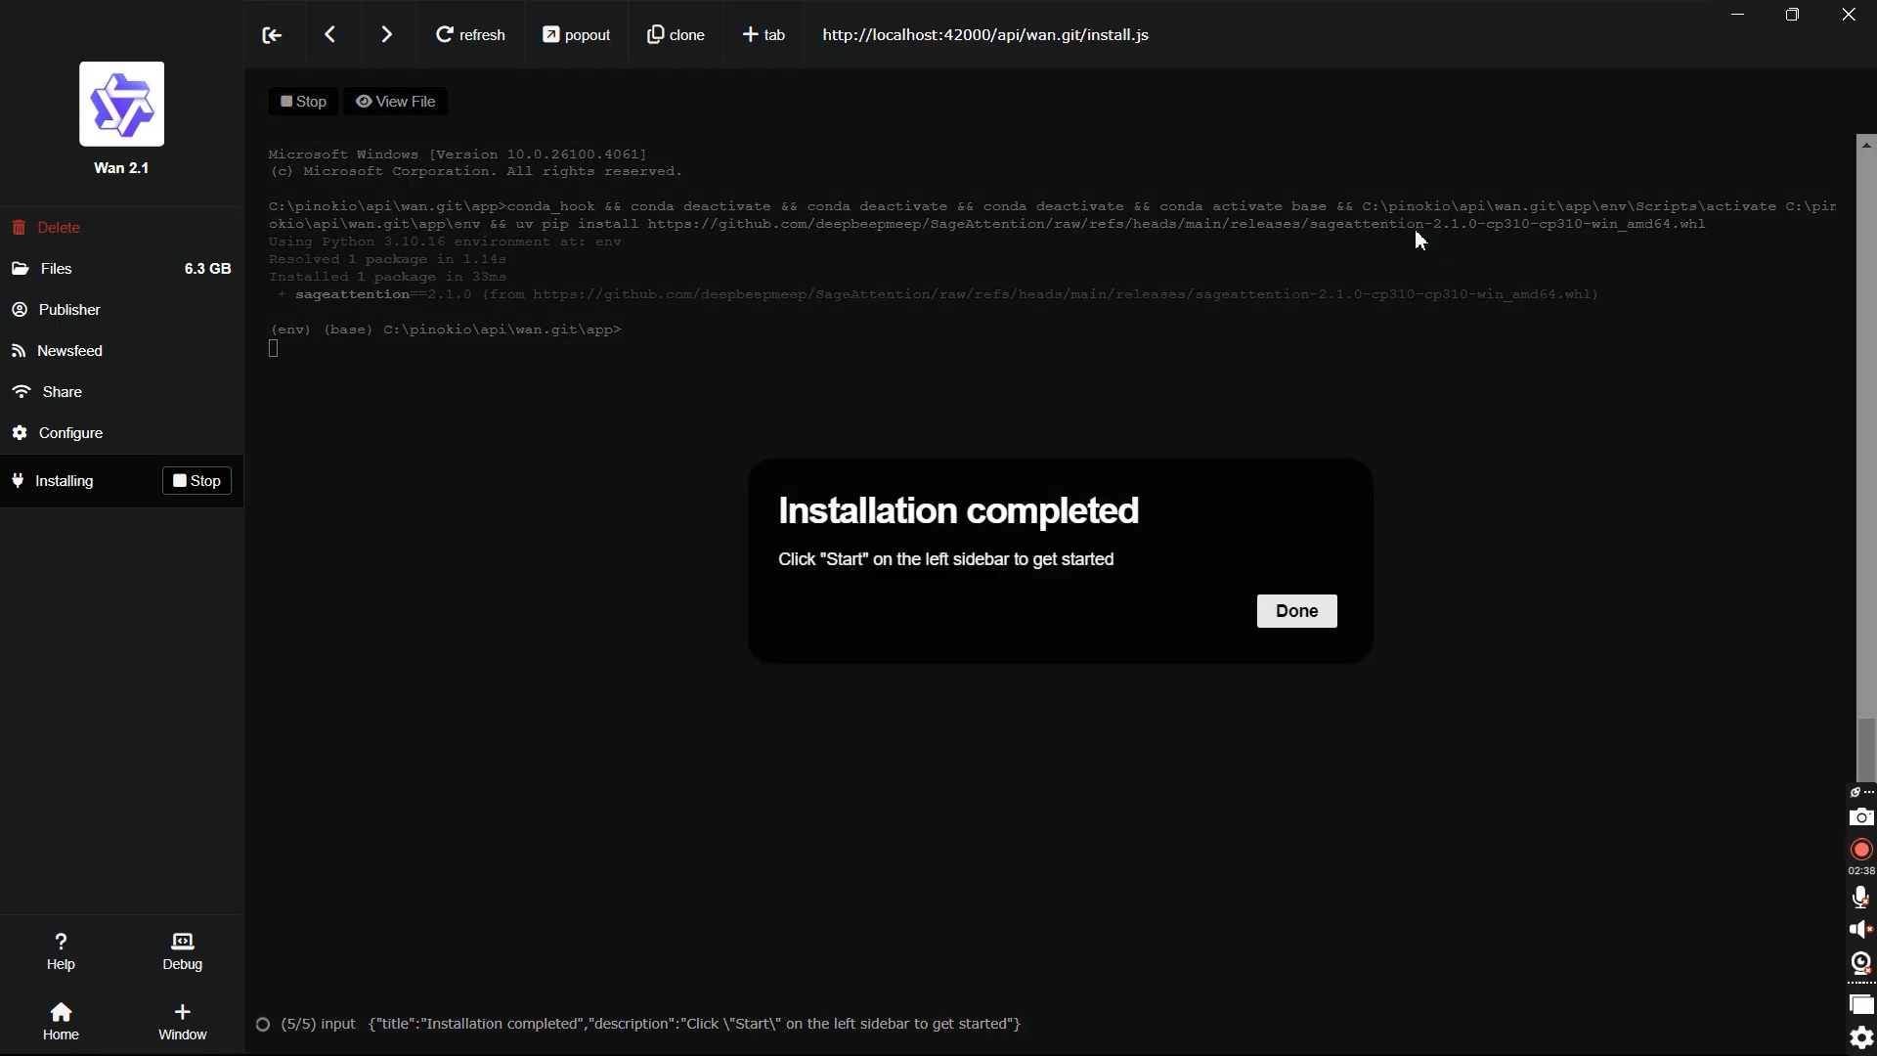
click(1309, 611)
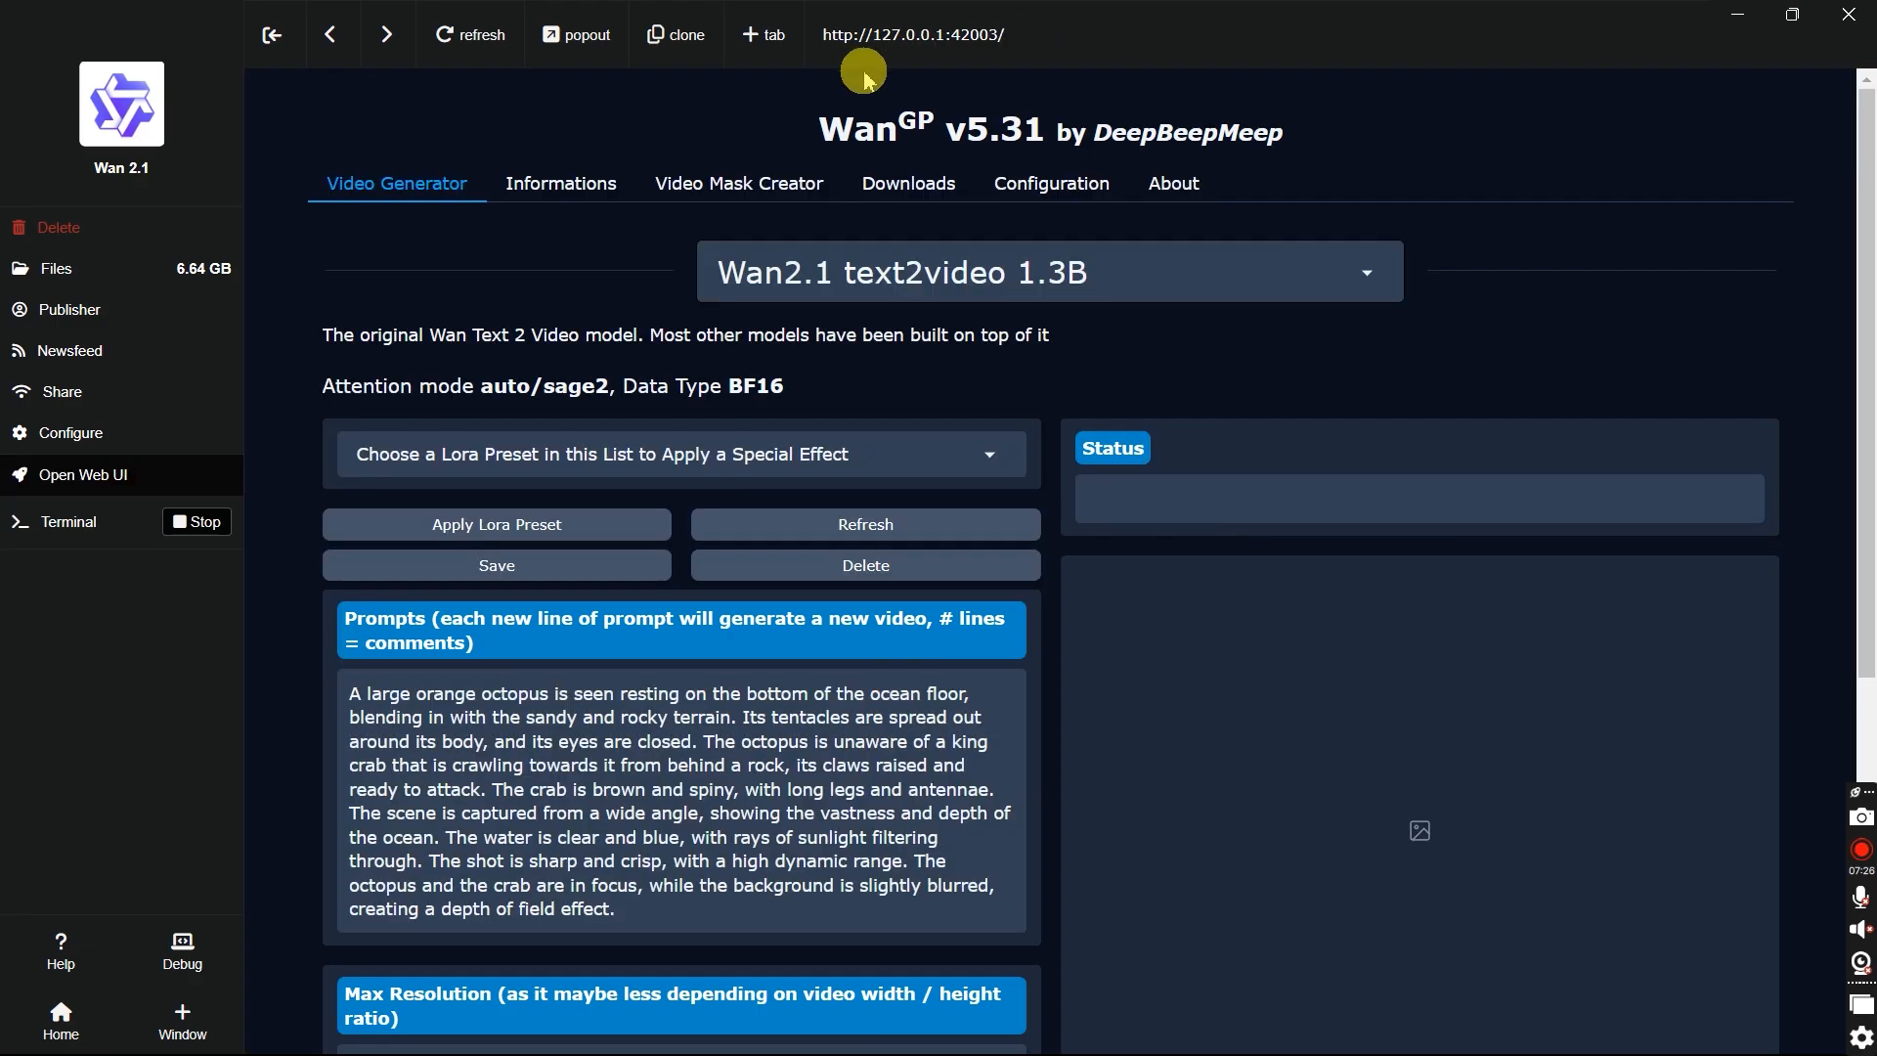
Browse the available video models and choose LTX Video 0.9.7 13B.
click(987, 276)
scroll(808, 633, down, 3)
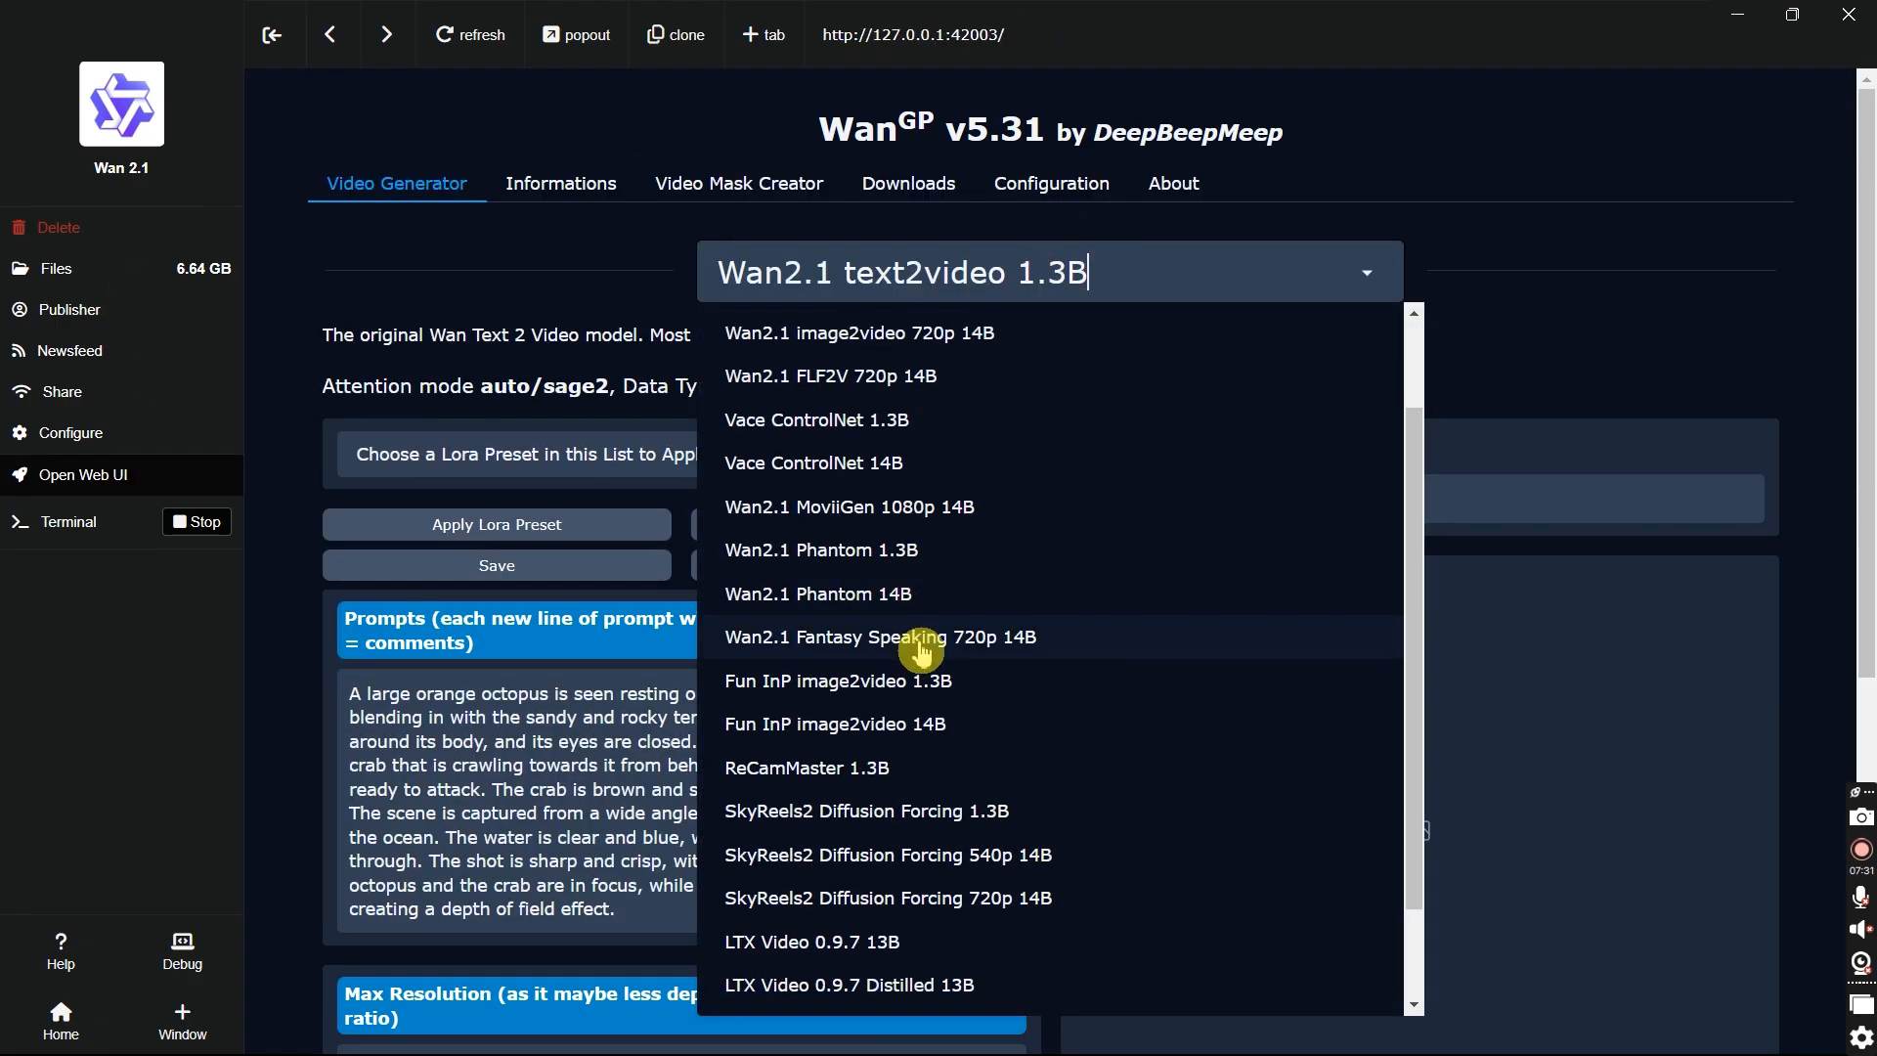
key(ctrl+1)
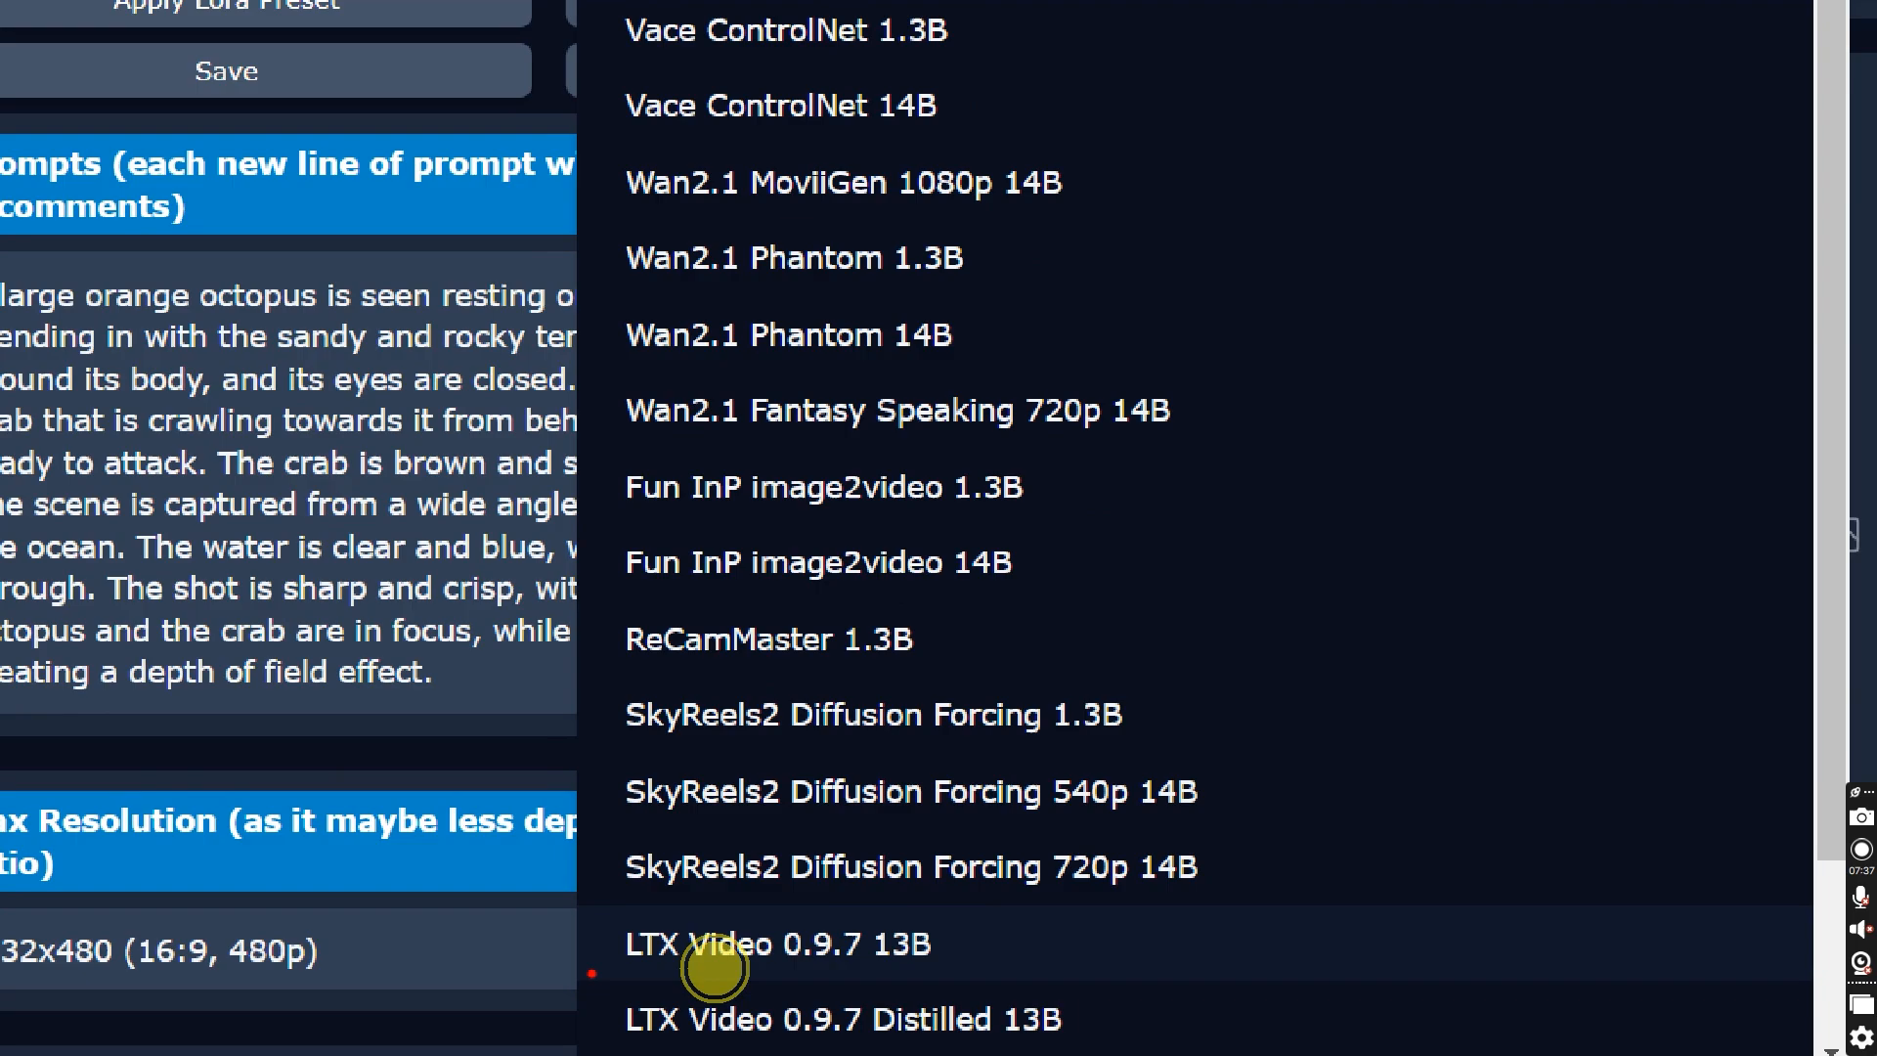
drag(590, 972, 1048, 997)
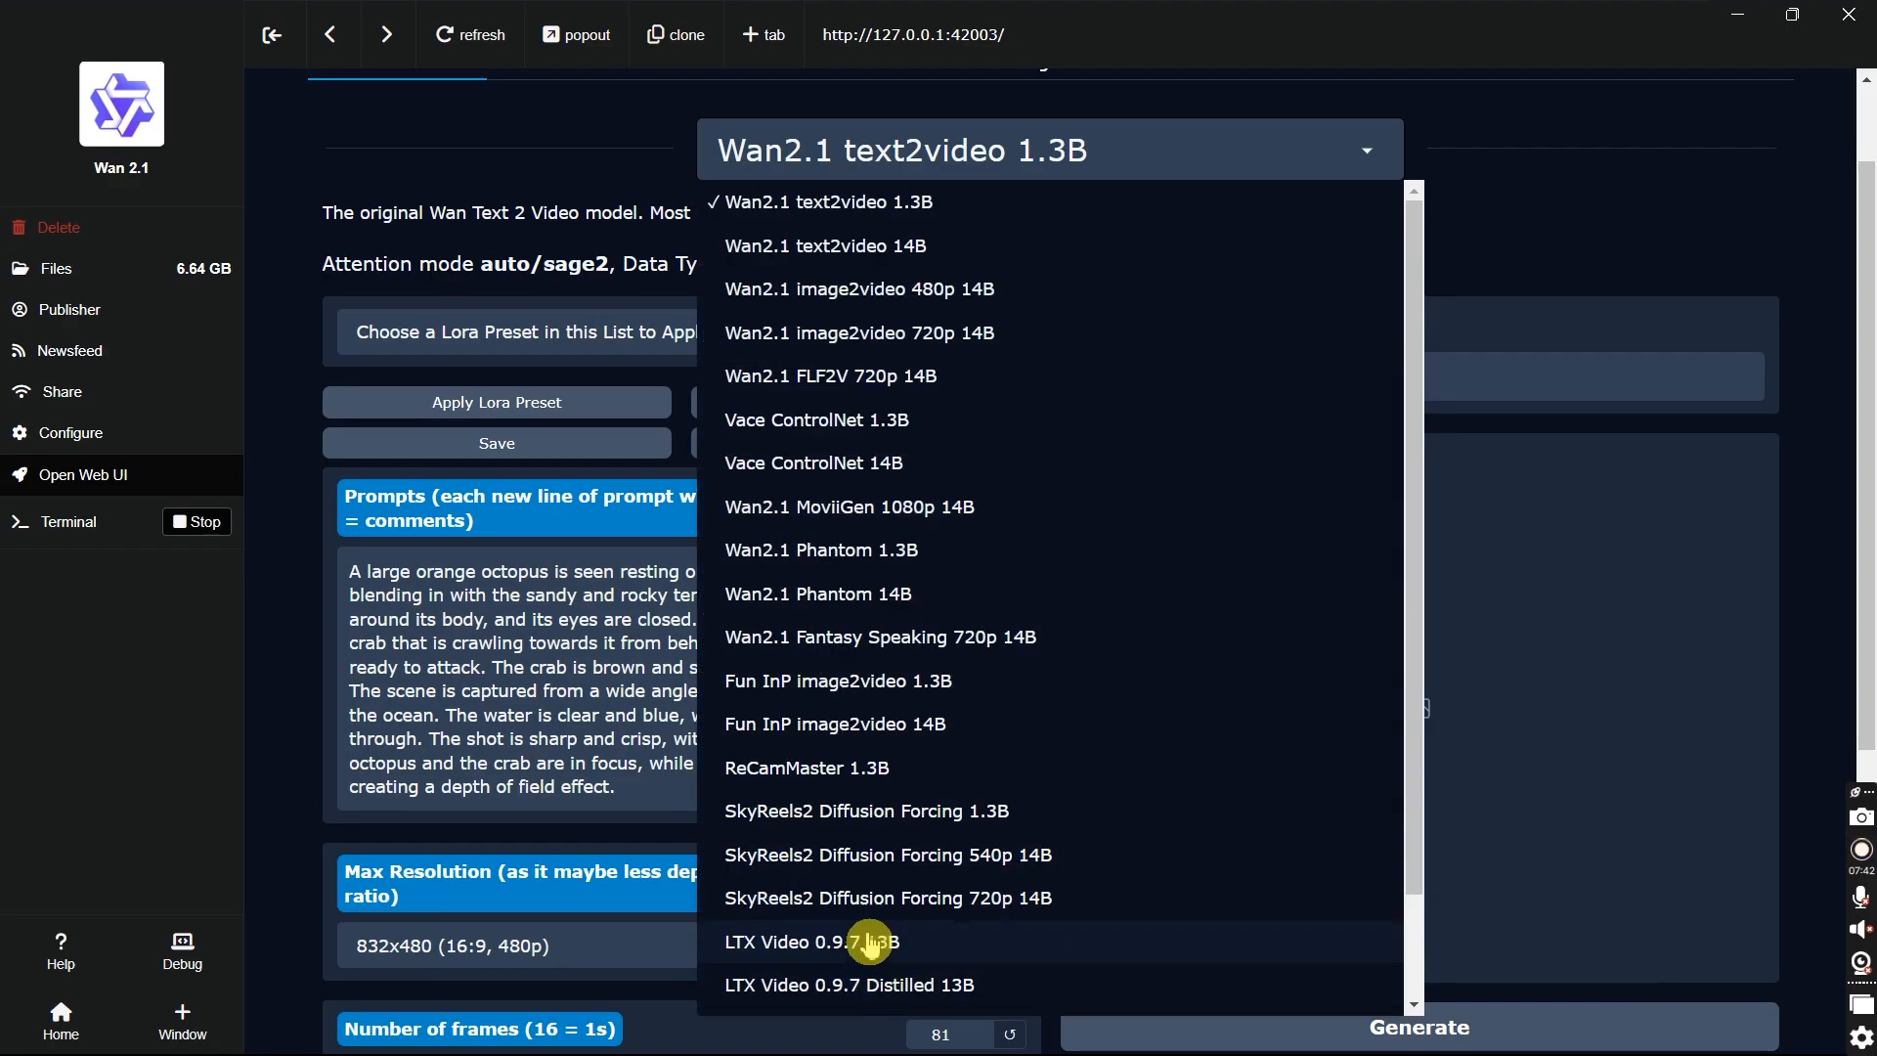
click(831, 943)
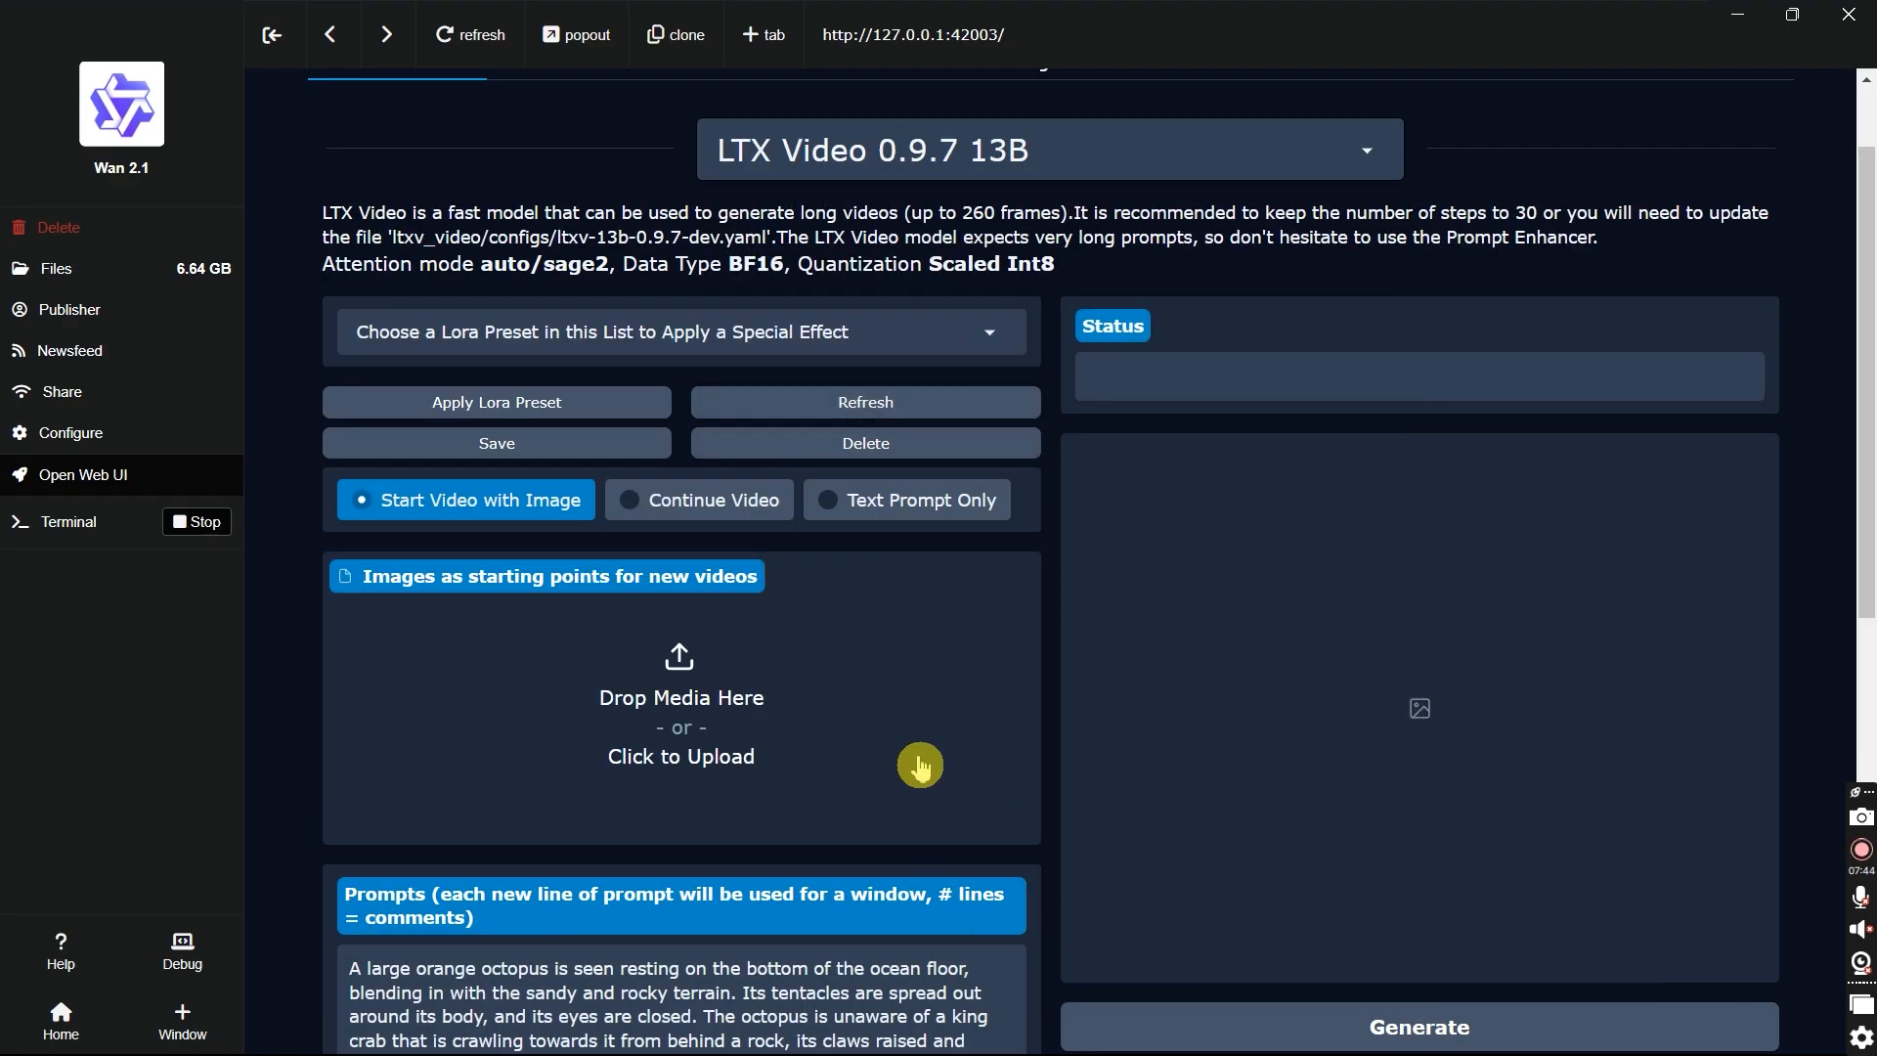
scroll(1249, 537, up, 3)
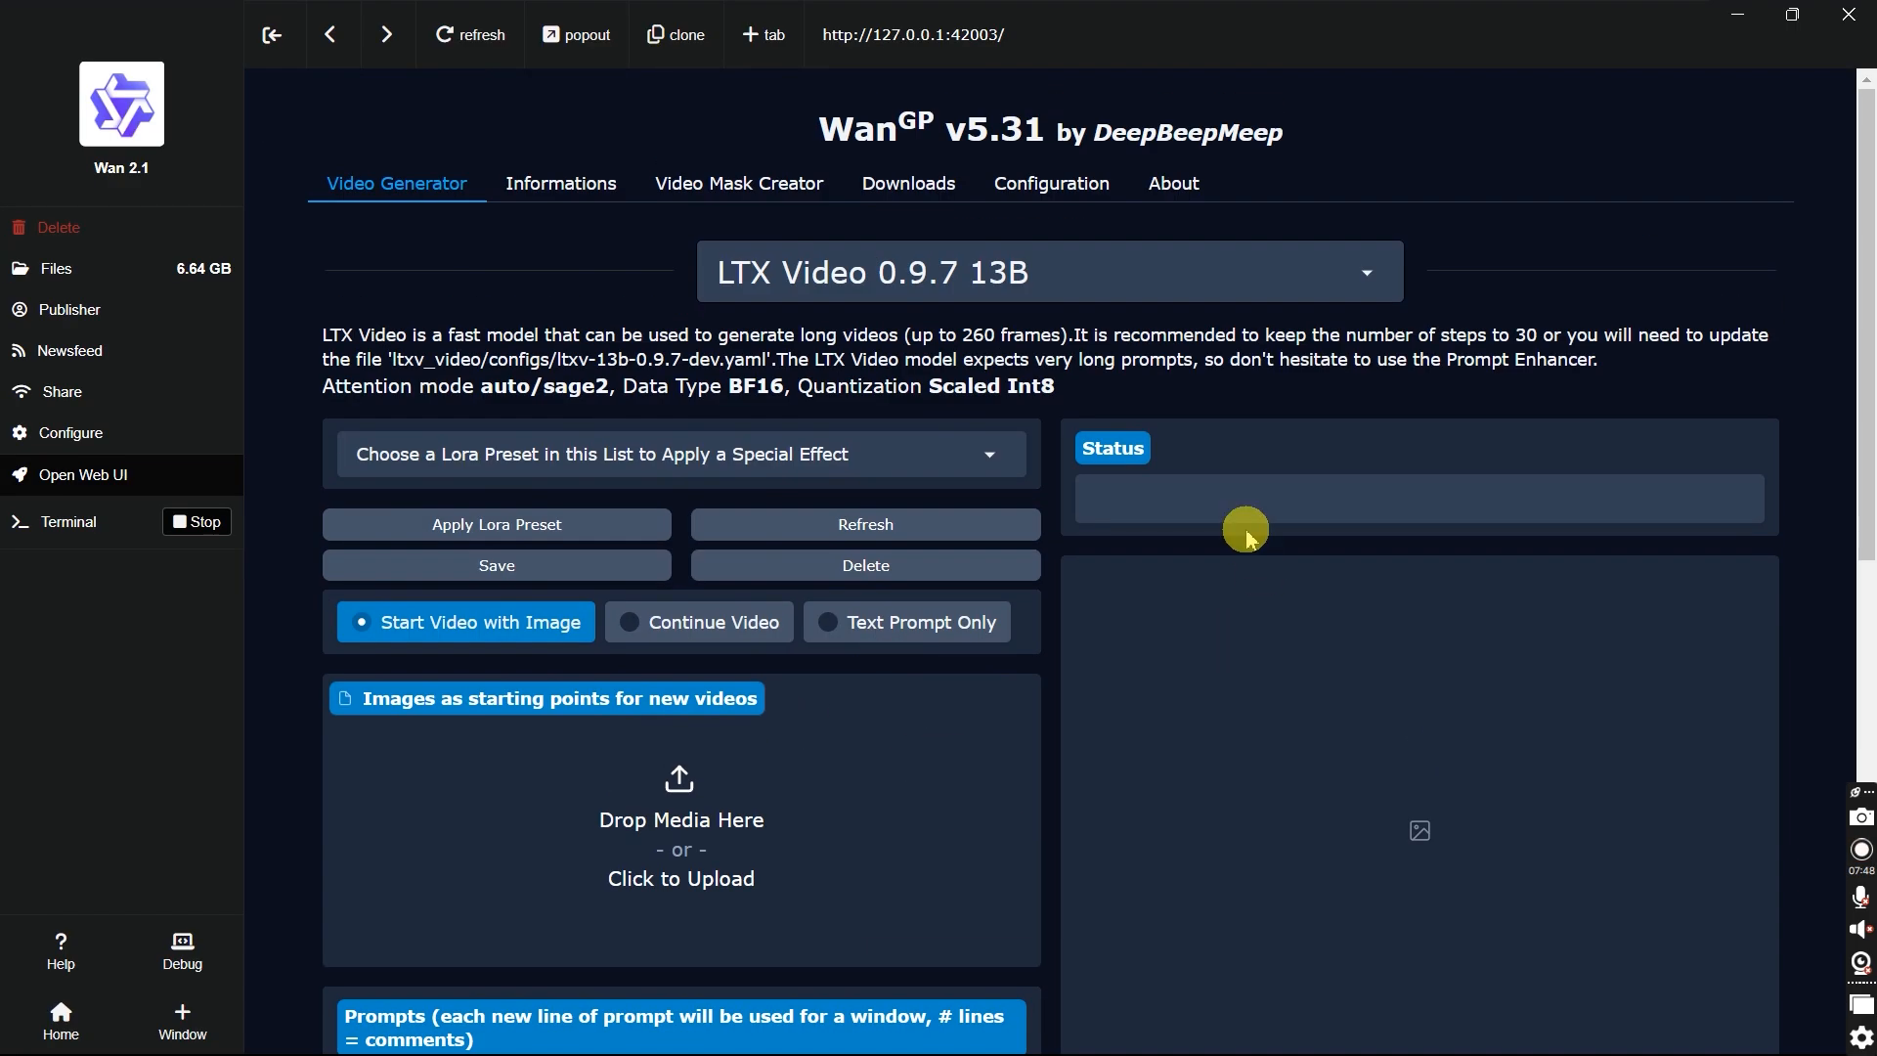
Switch the Prompt Enhancer to On in the configuration and apply the changes.
click(1064, 196)
scroll(633, 266, down, 4)
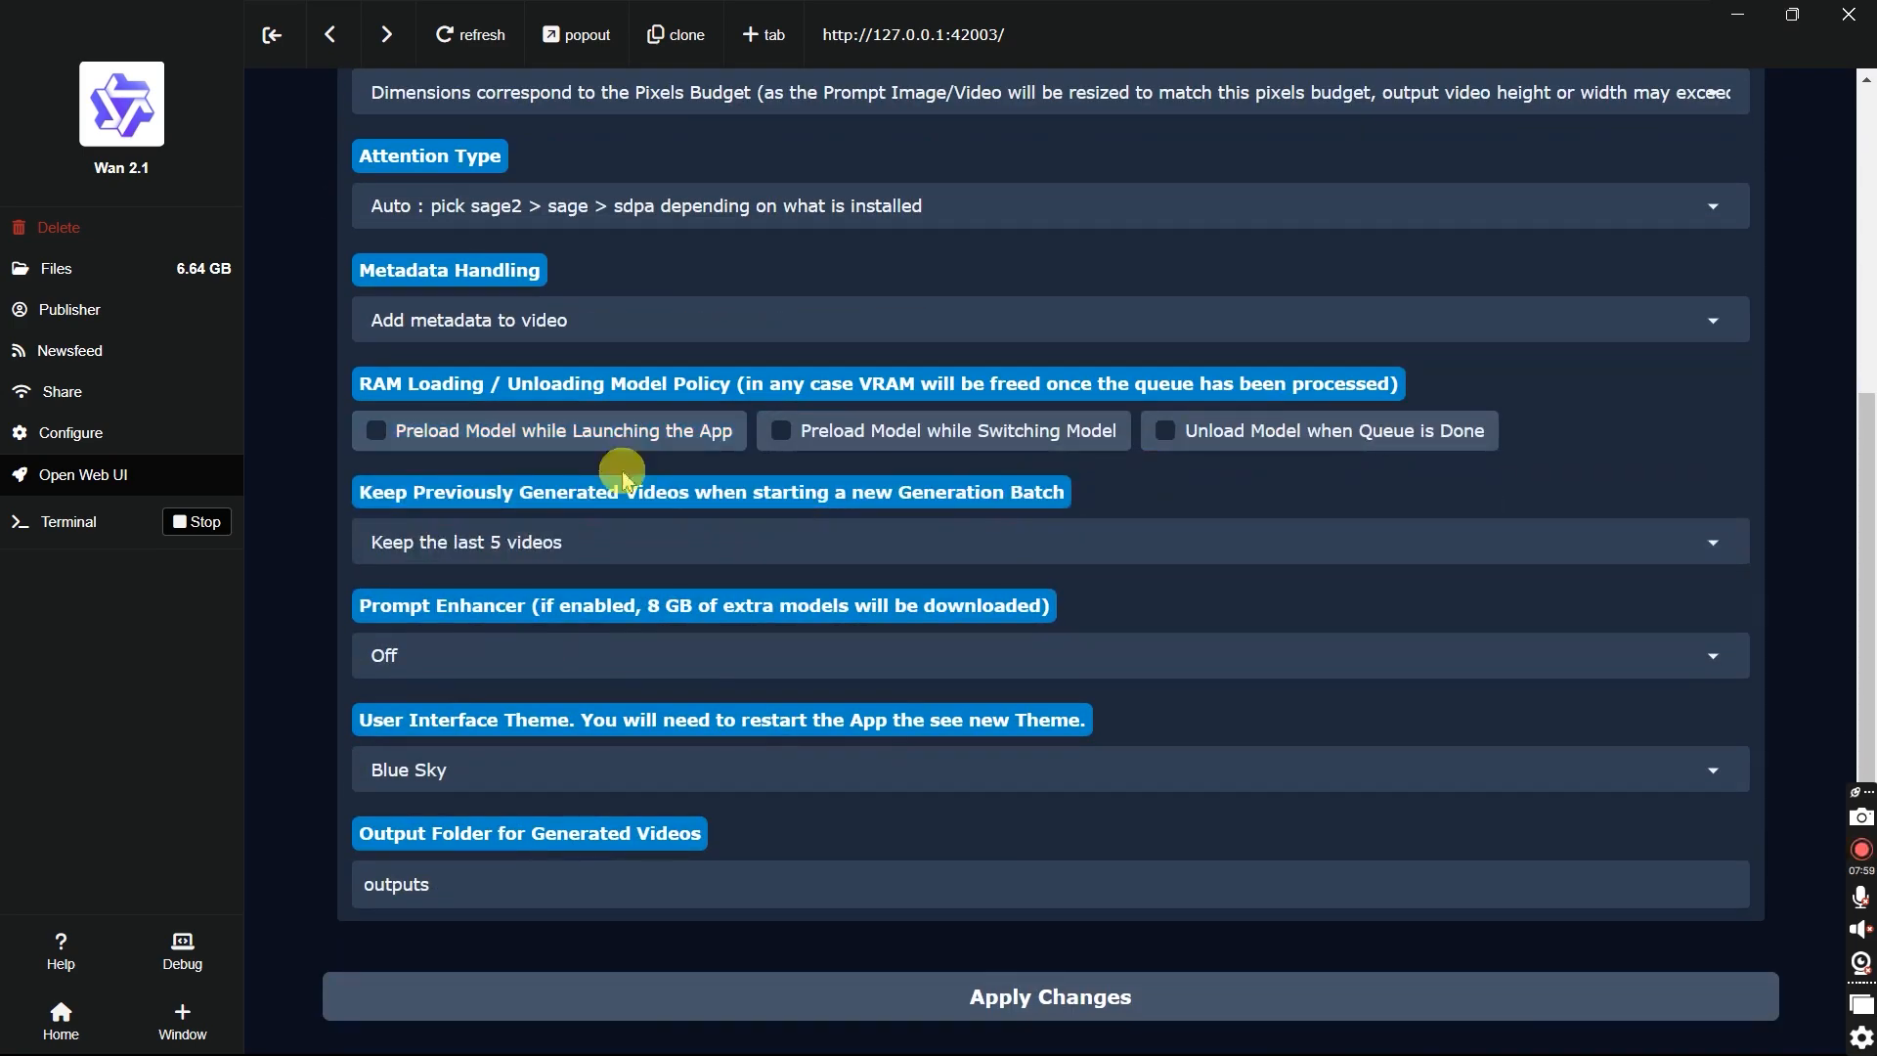
click(531, 650)
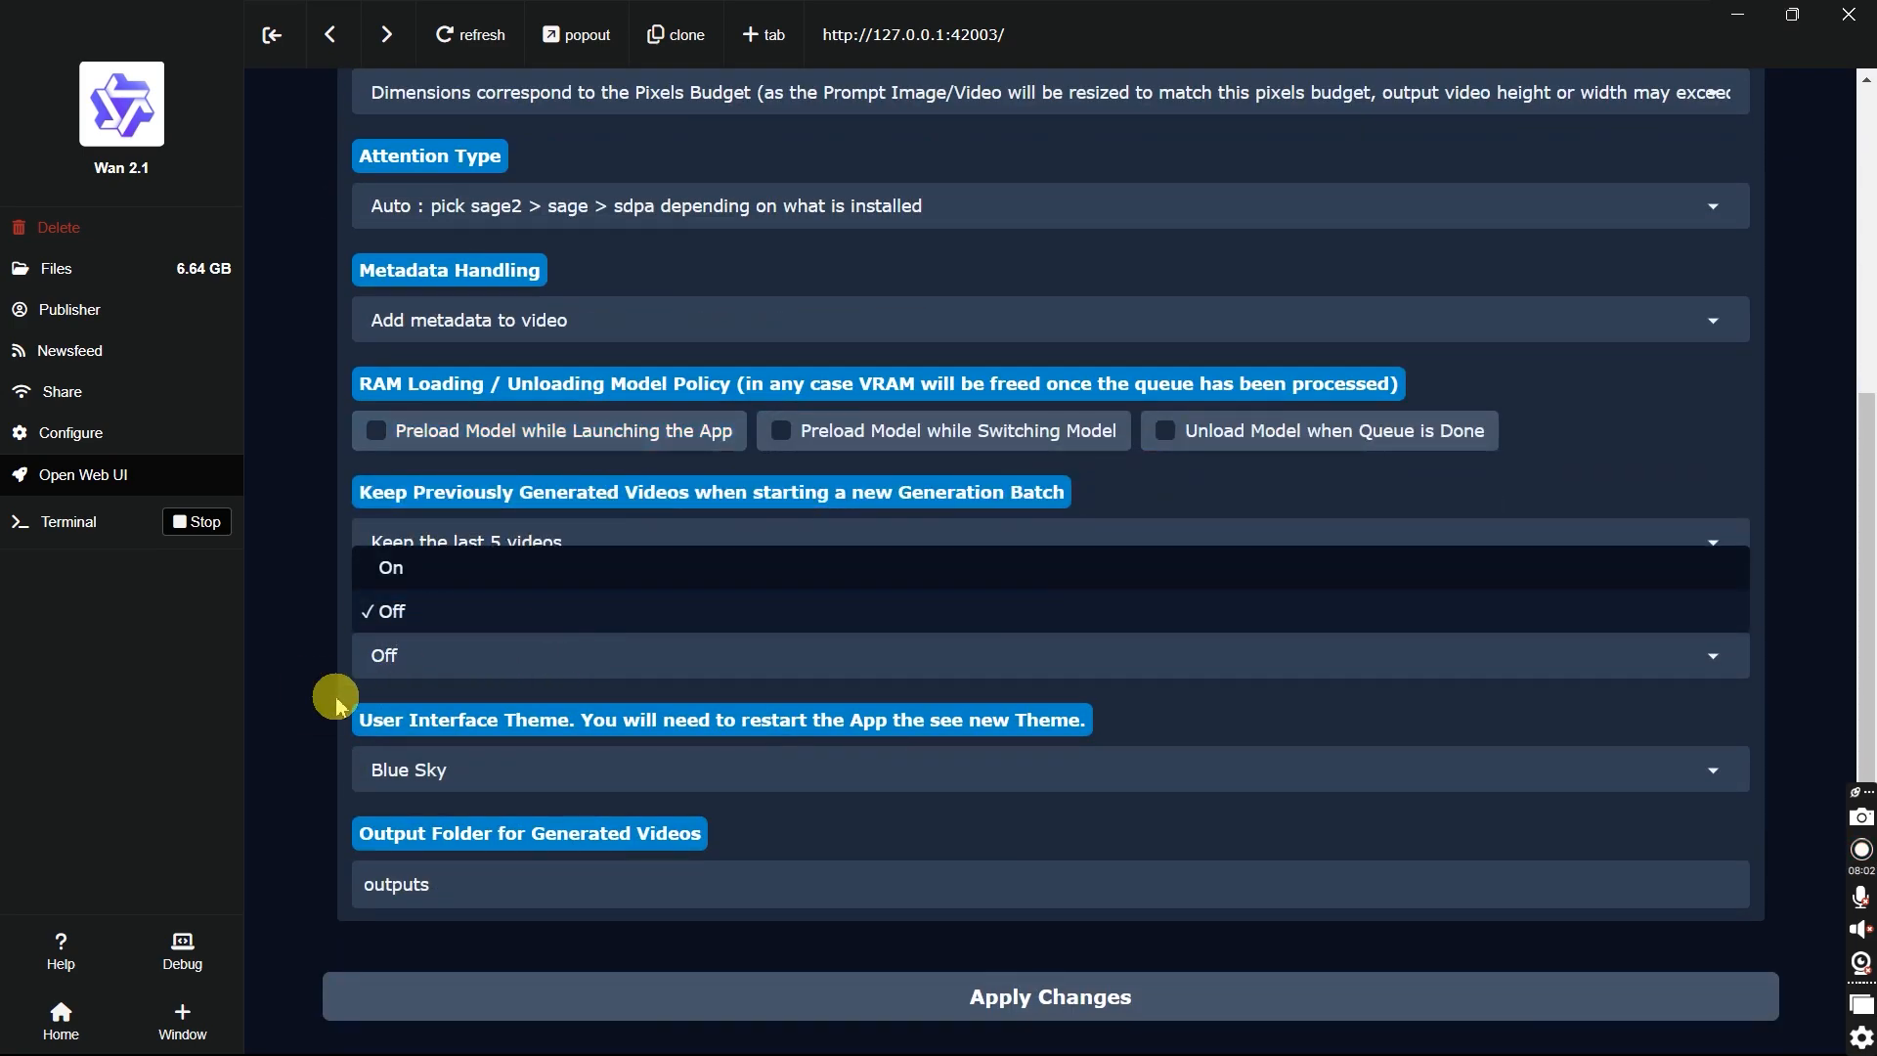
click(388, 675)
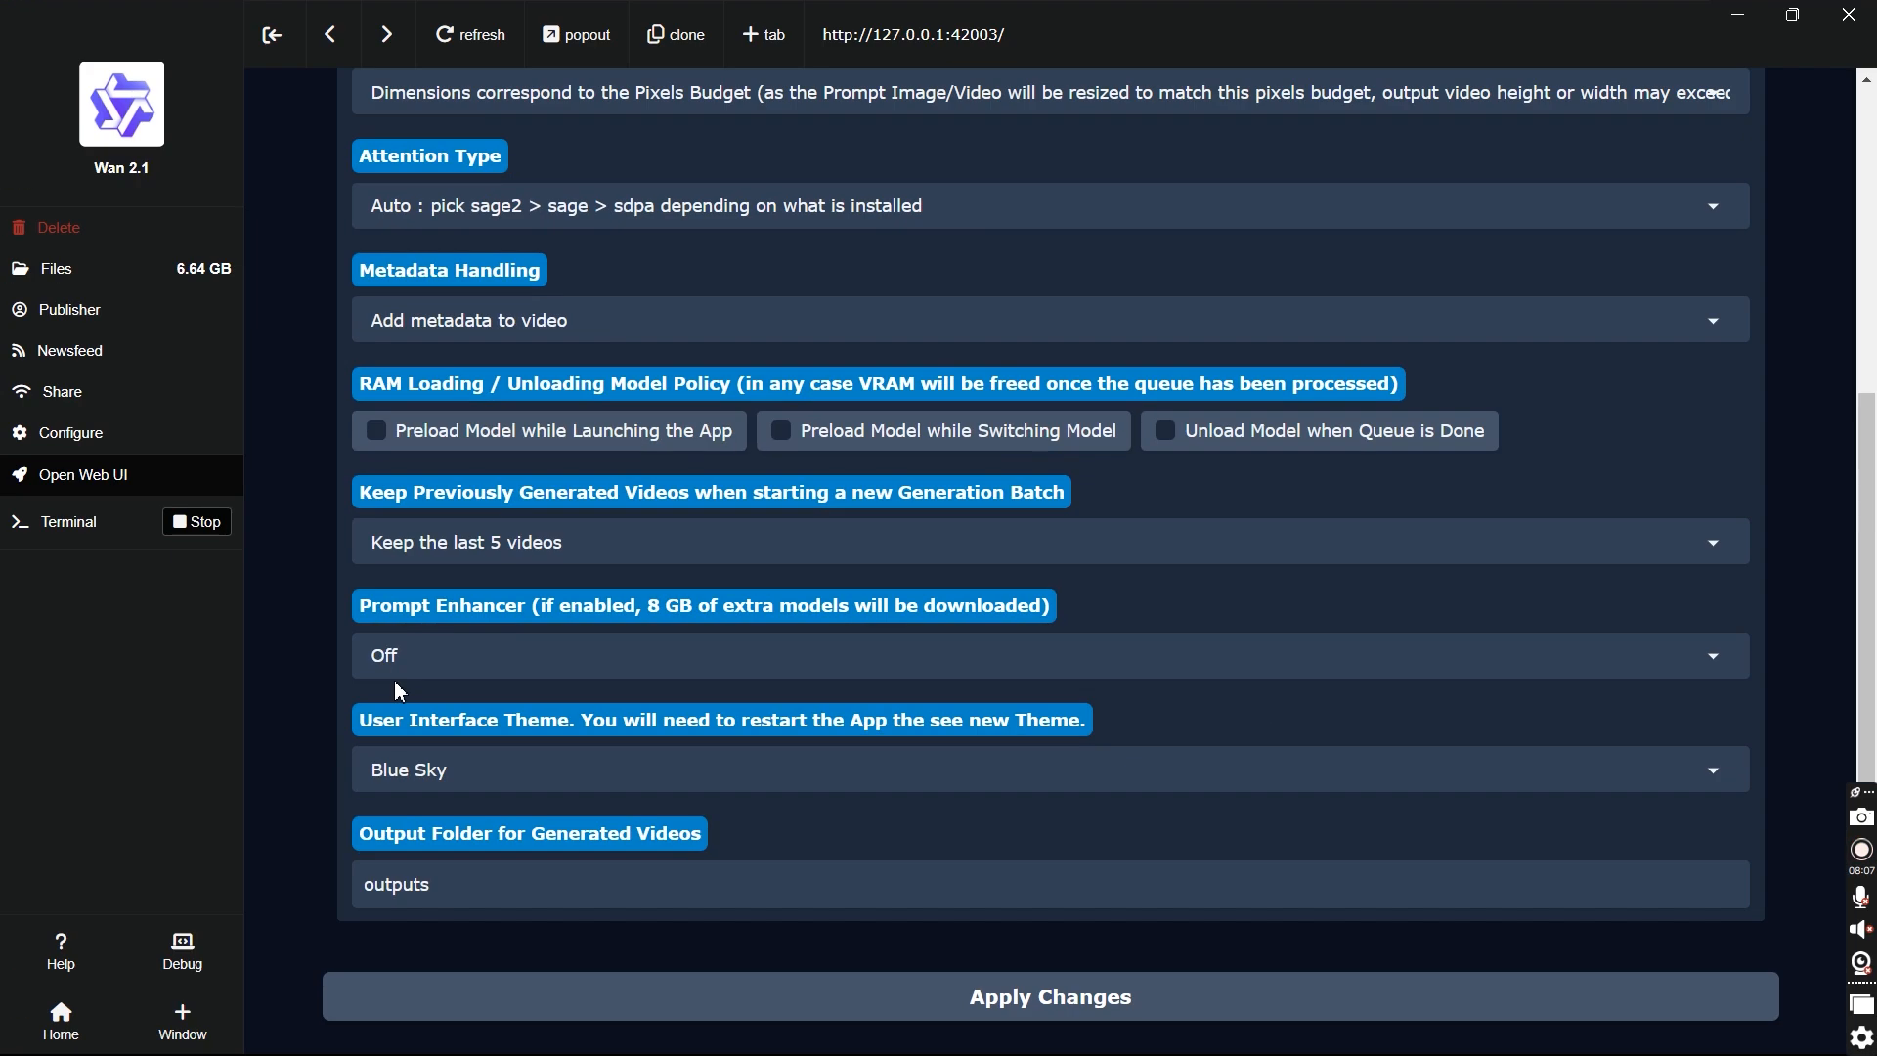
click(424, 696)
click(417, 577)
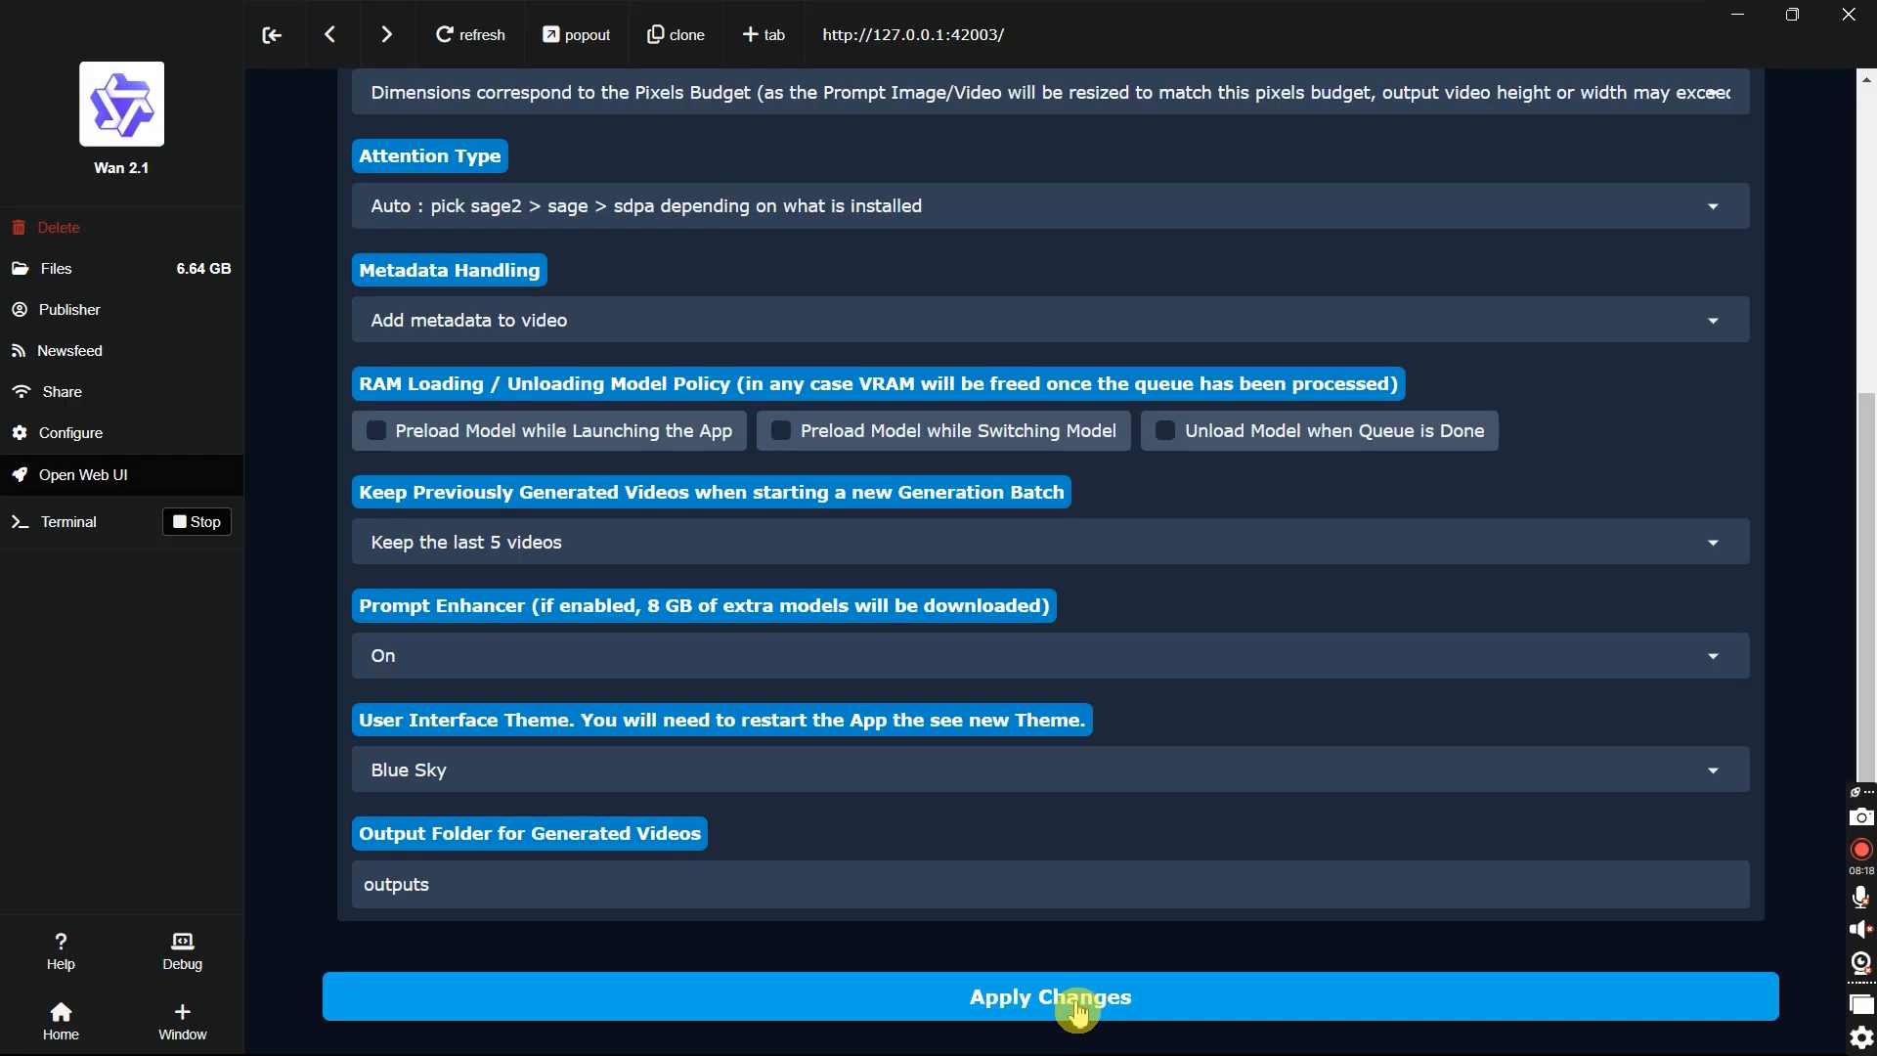
click(1076, 998)
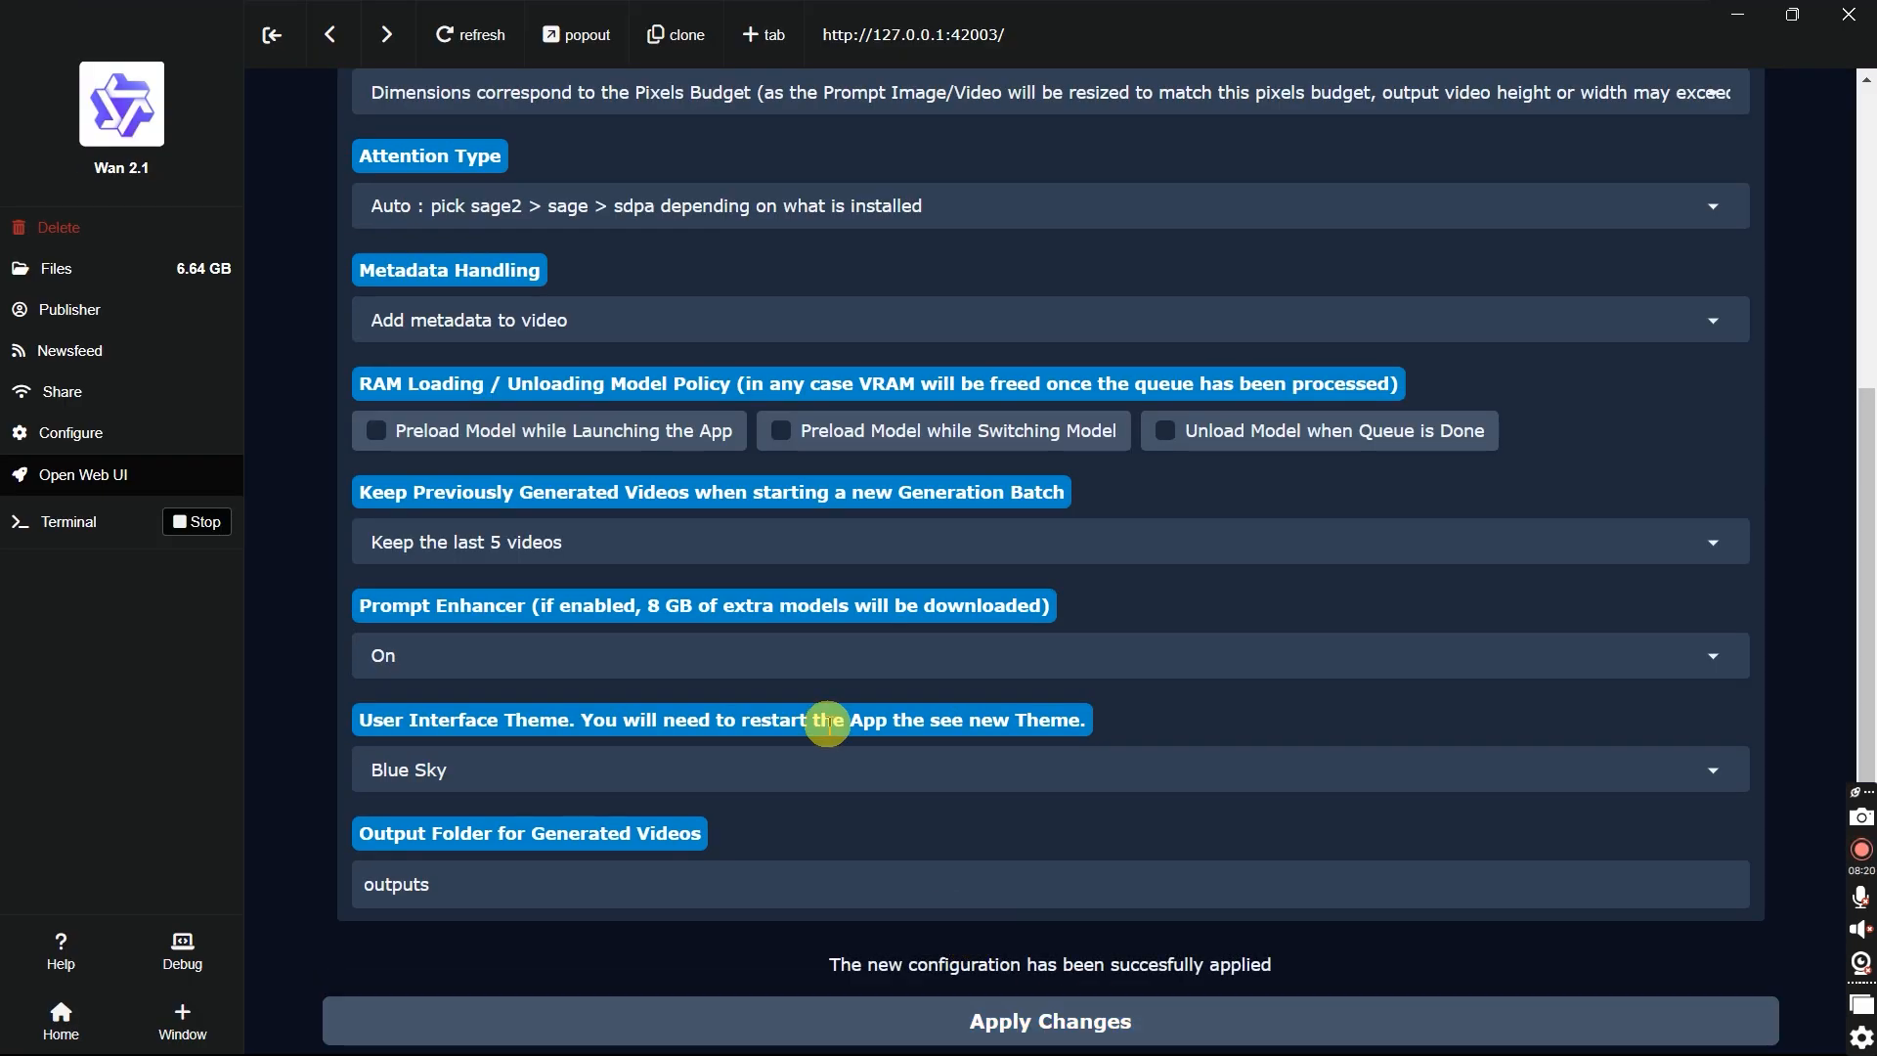
Stop the running Wan 2.1 app and start it again.
click(197, 521)
click(282, 1005)
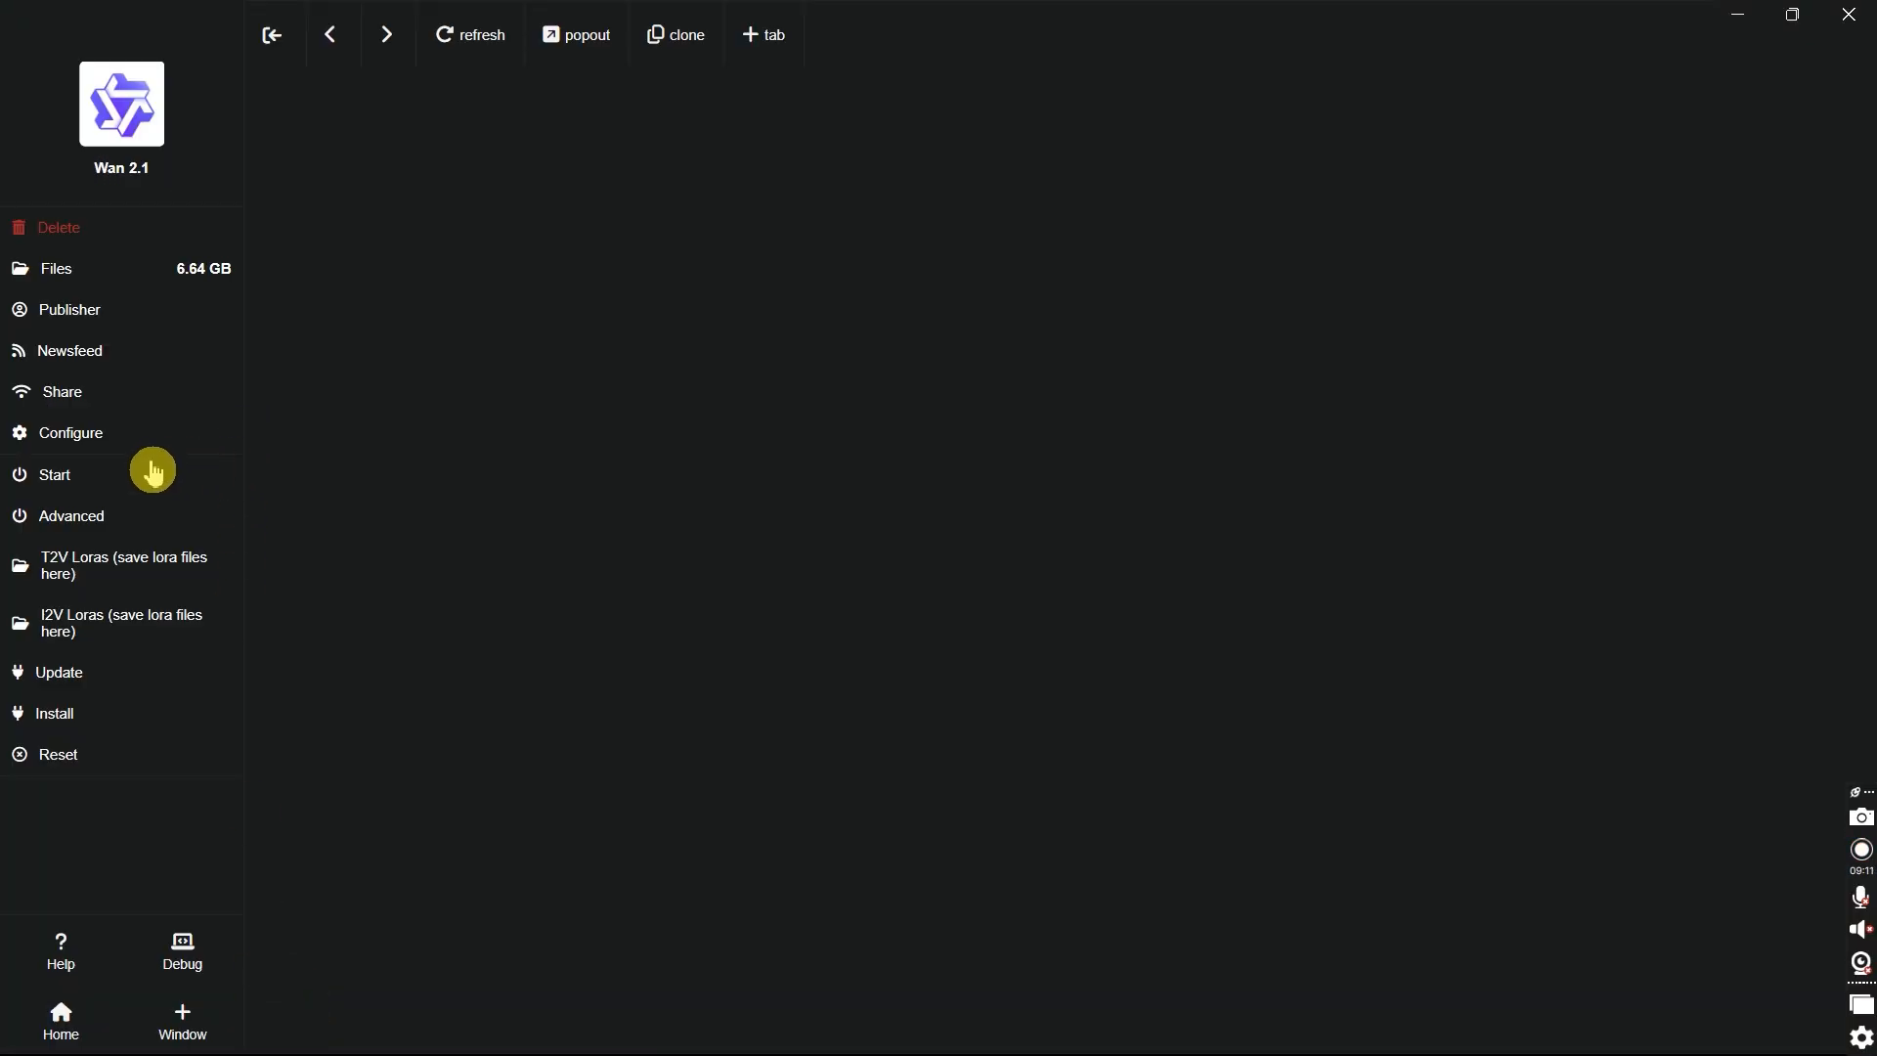
click(218, 474)
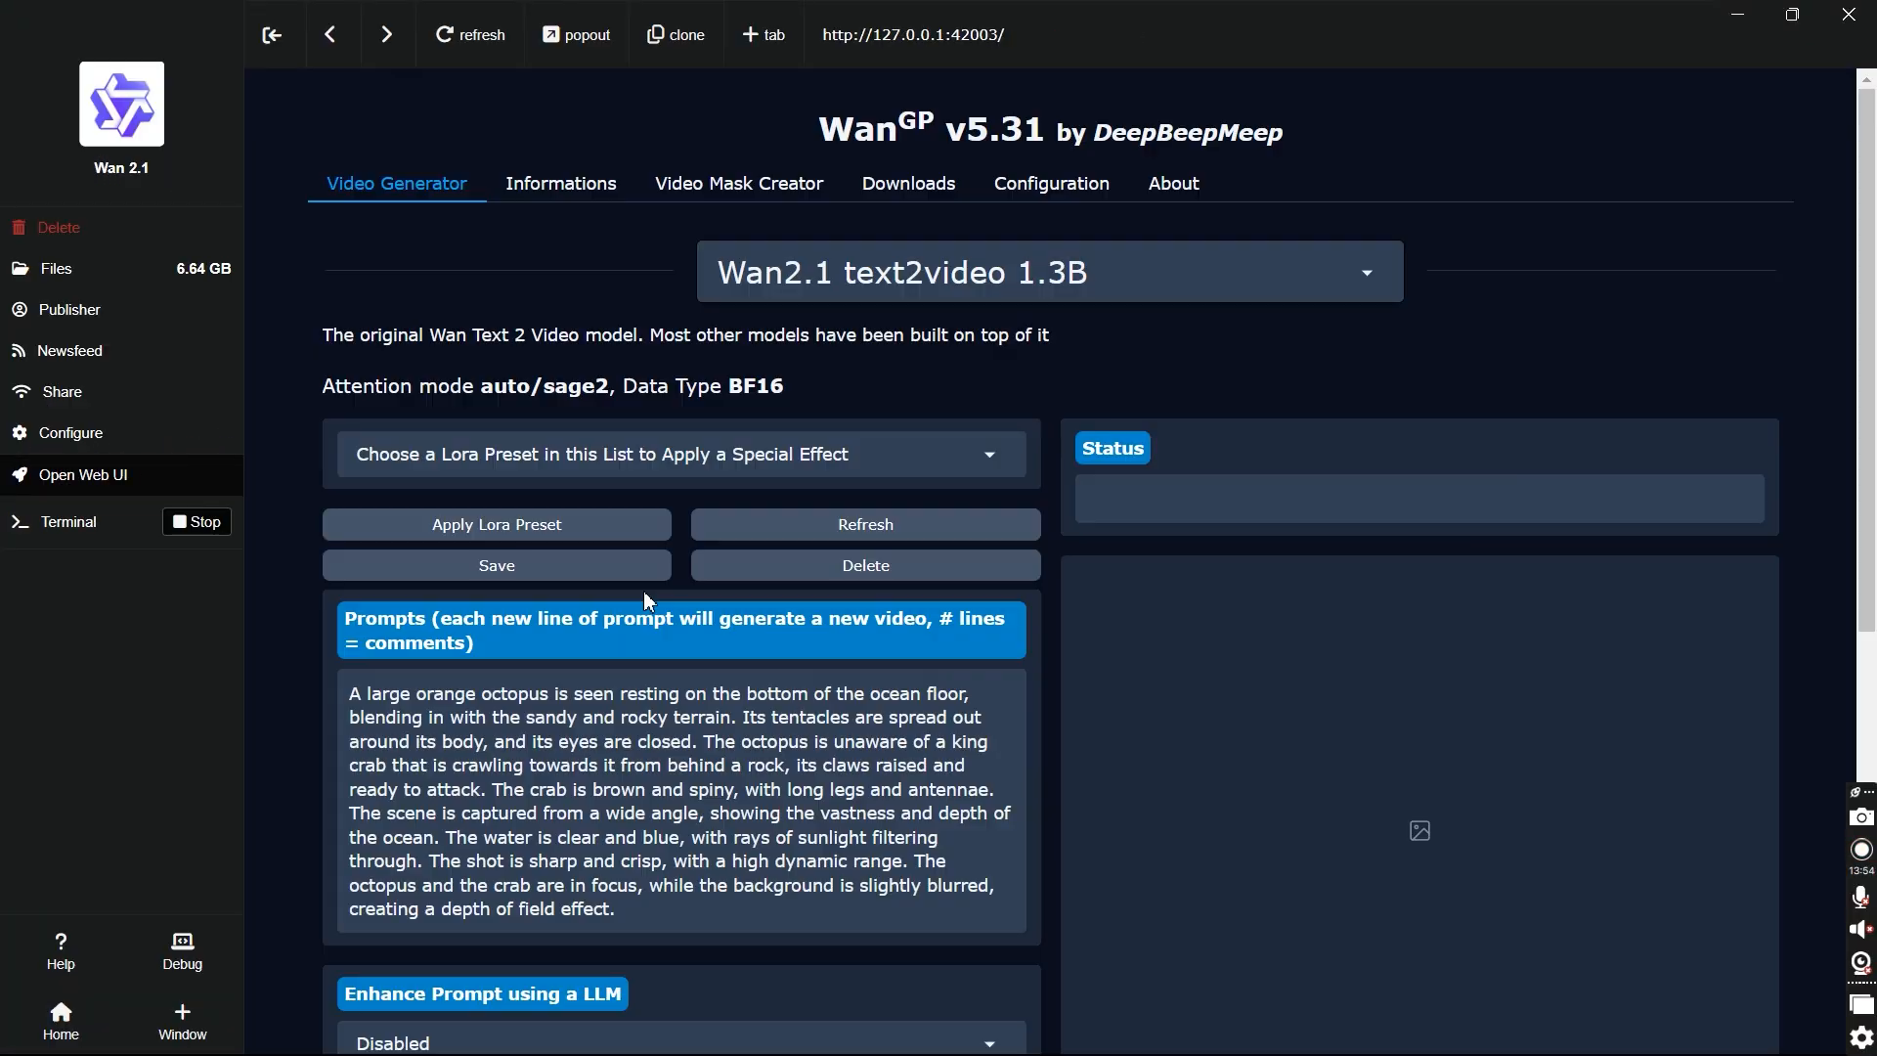
Choose the LTX Video 0.9.7 13B model and set LLM prompt enhancement to Based on both Text Prompts and Image Prompts.
click(1038, 266)
click(941, 955)
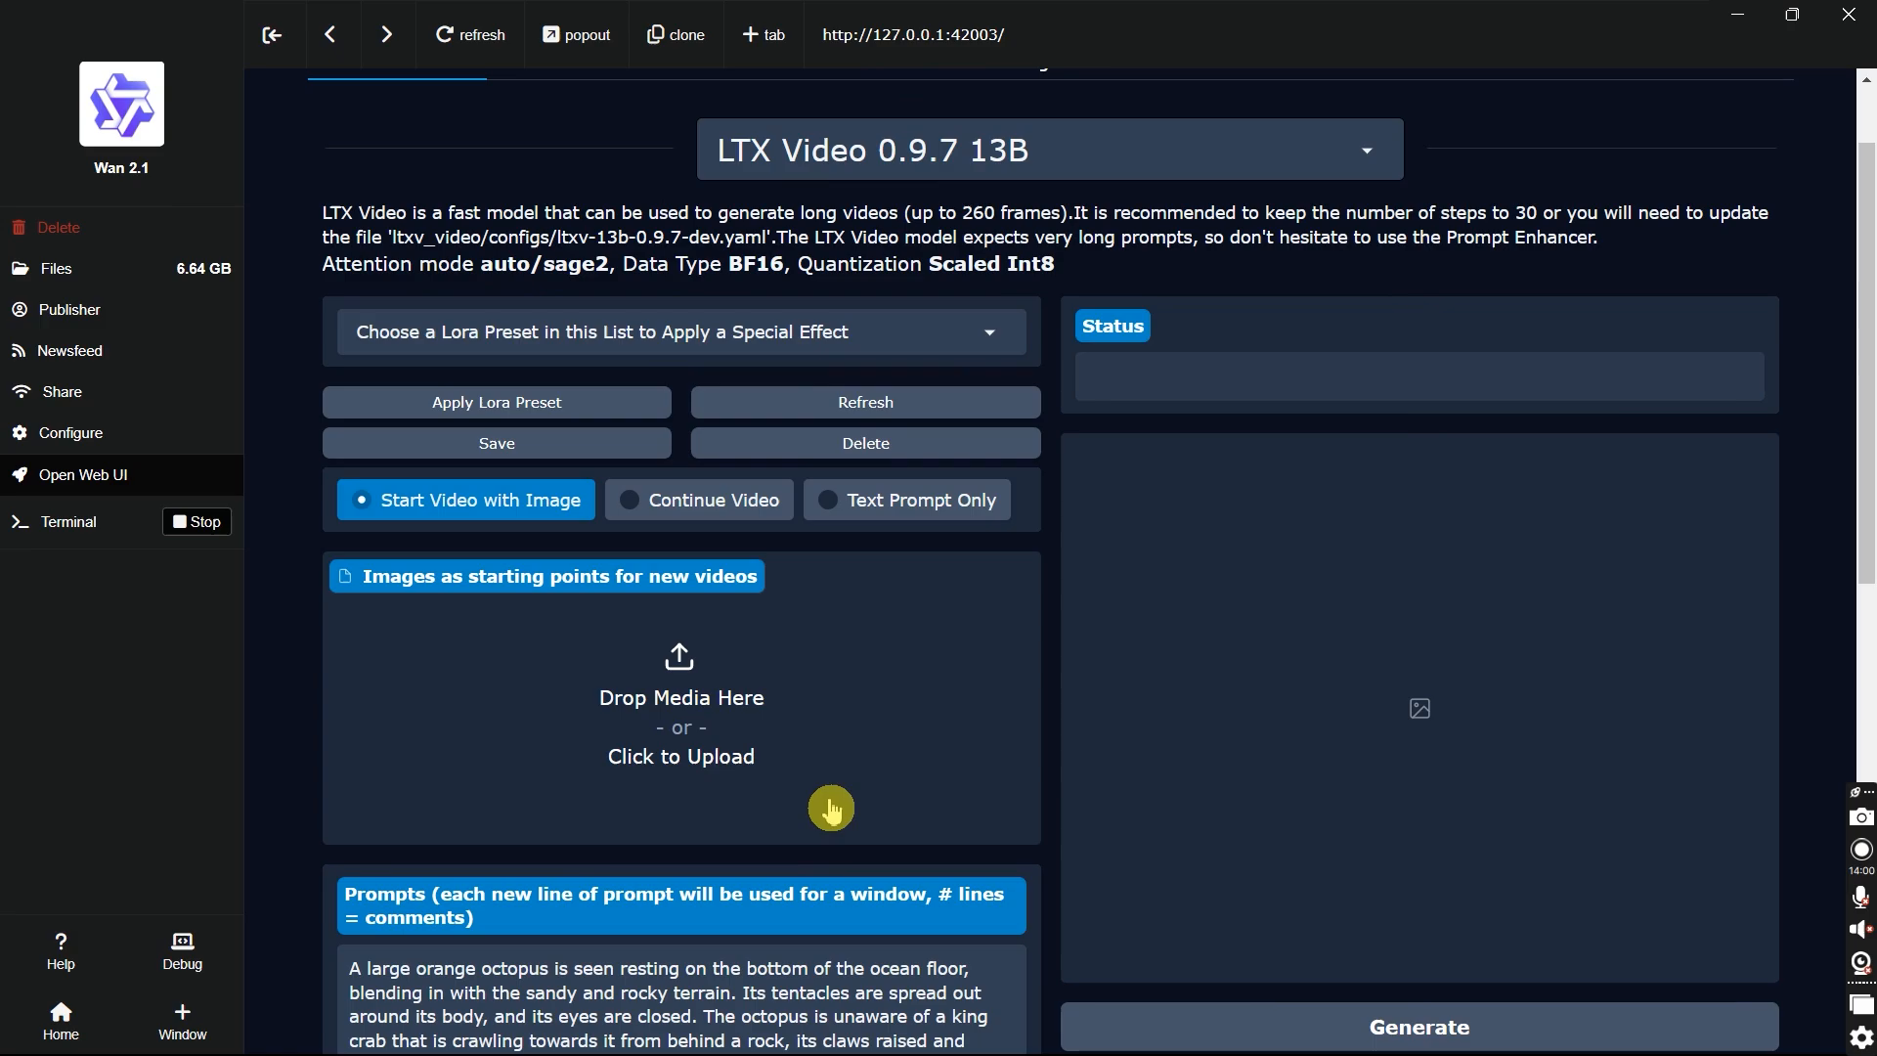
scroll(533, 731, down, 5)
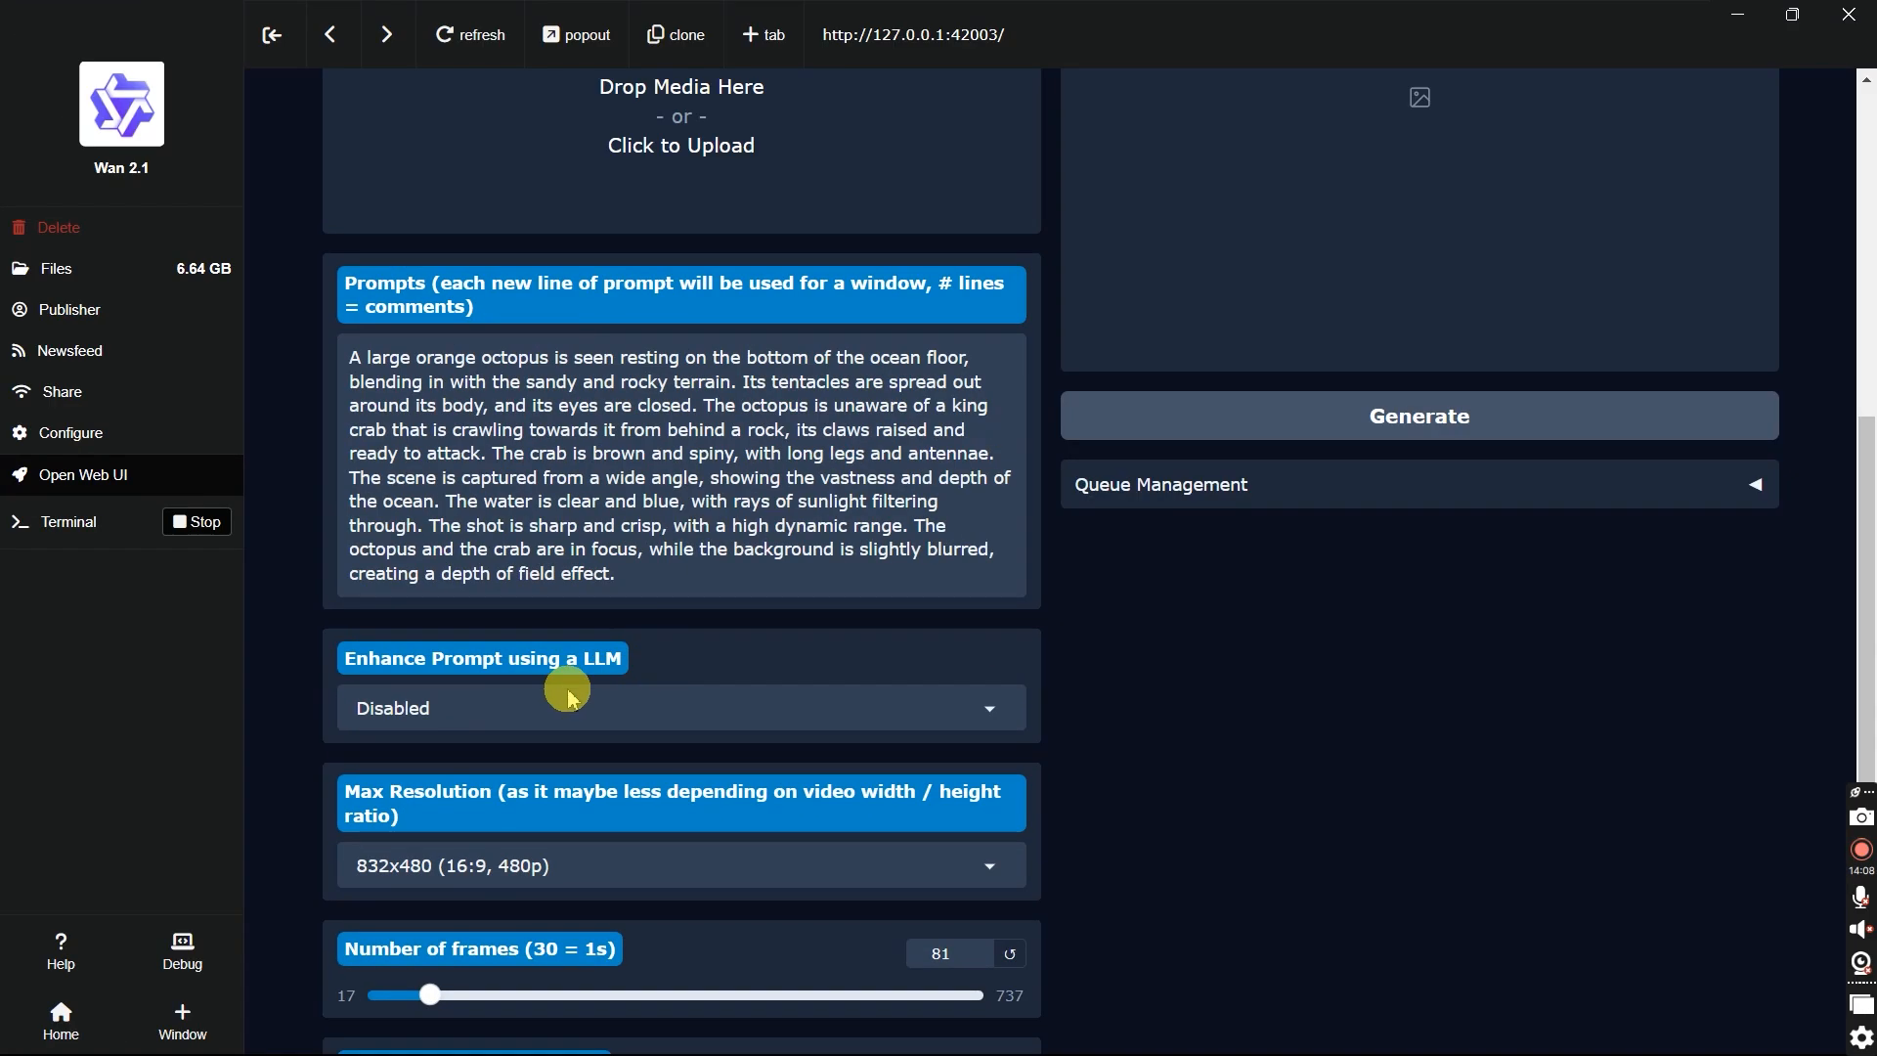
click(452, 705)
click(489, 662)
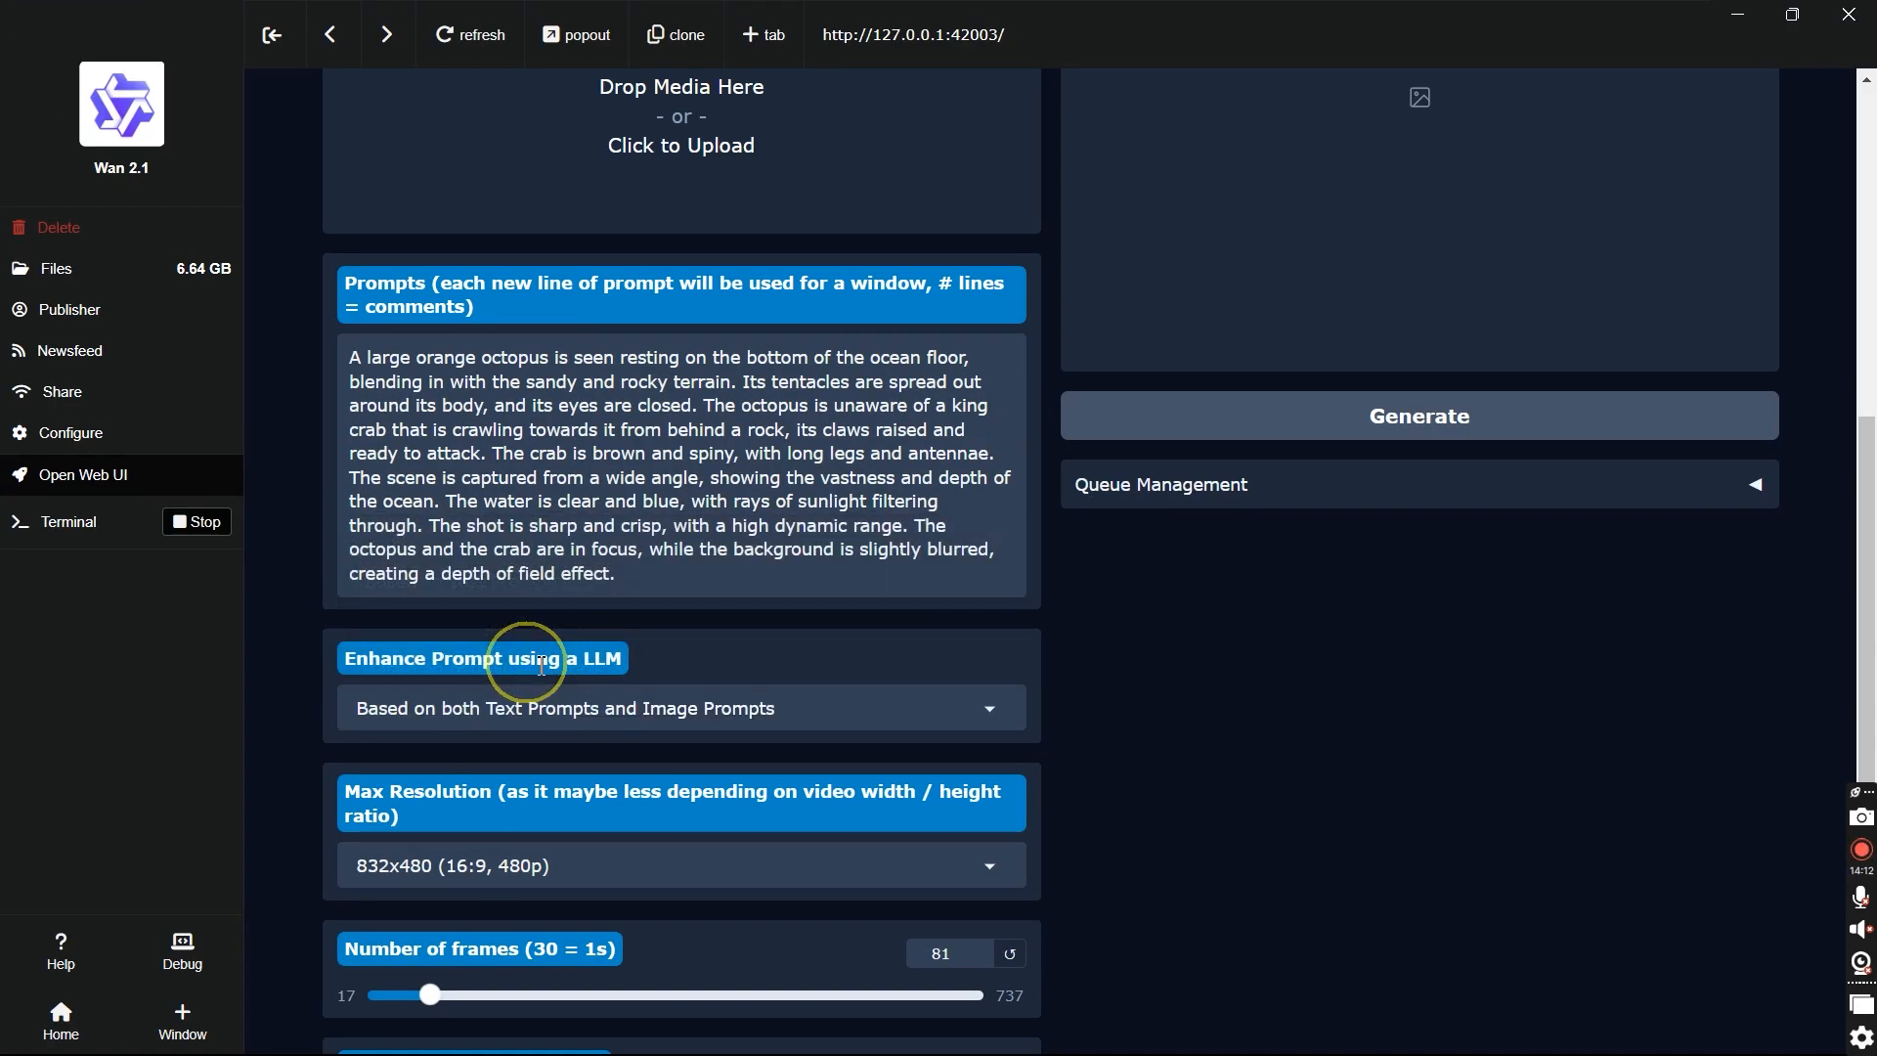
Upload tralalero_tral.jpg from the Desktop as the starting image for the video.
scroll(501, 582, up, 4)
click(503, 584)
click(482, 418)
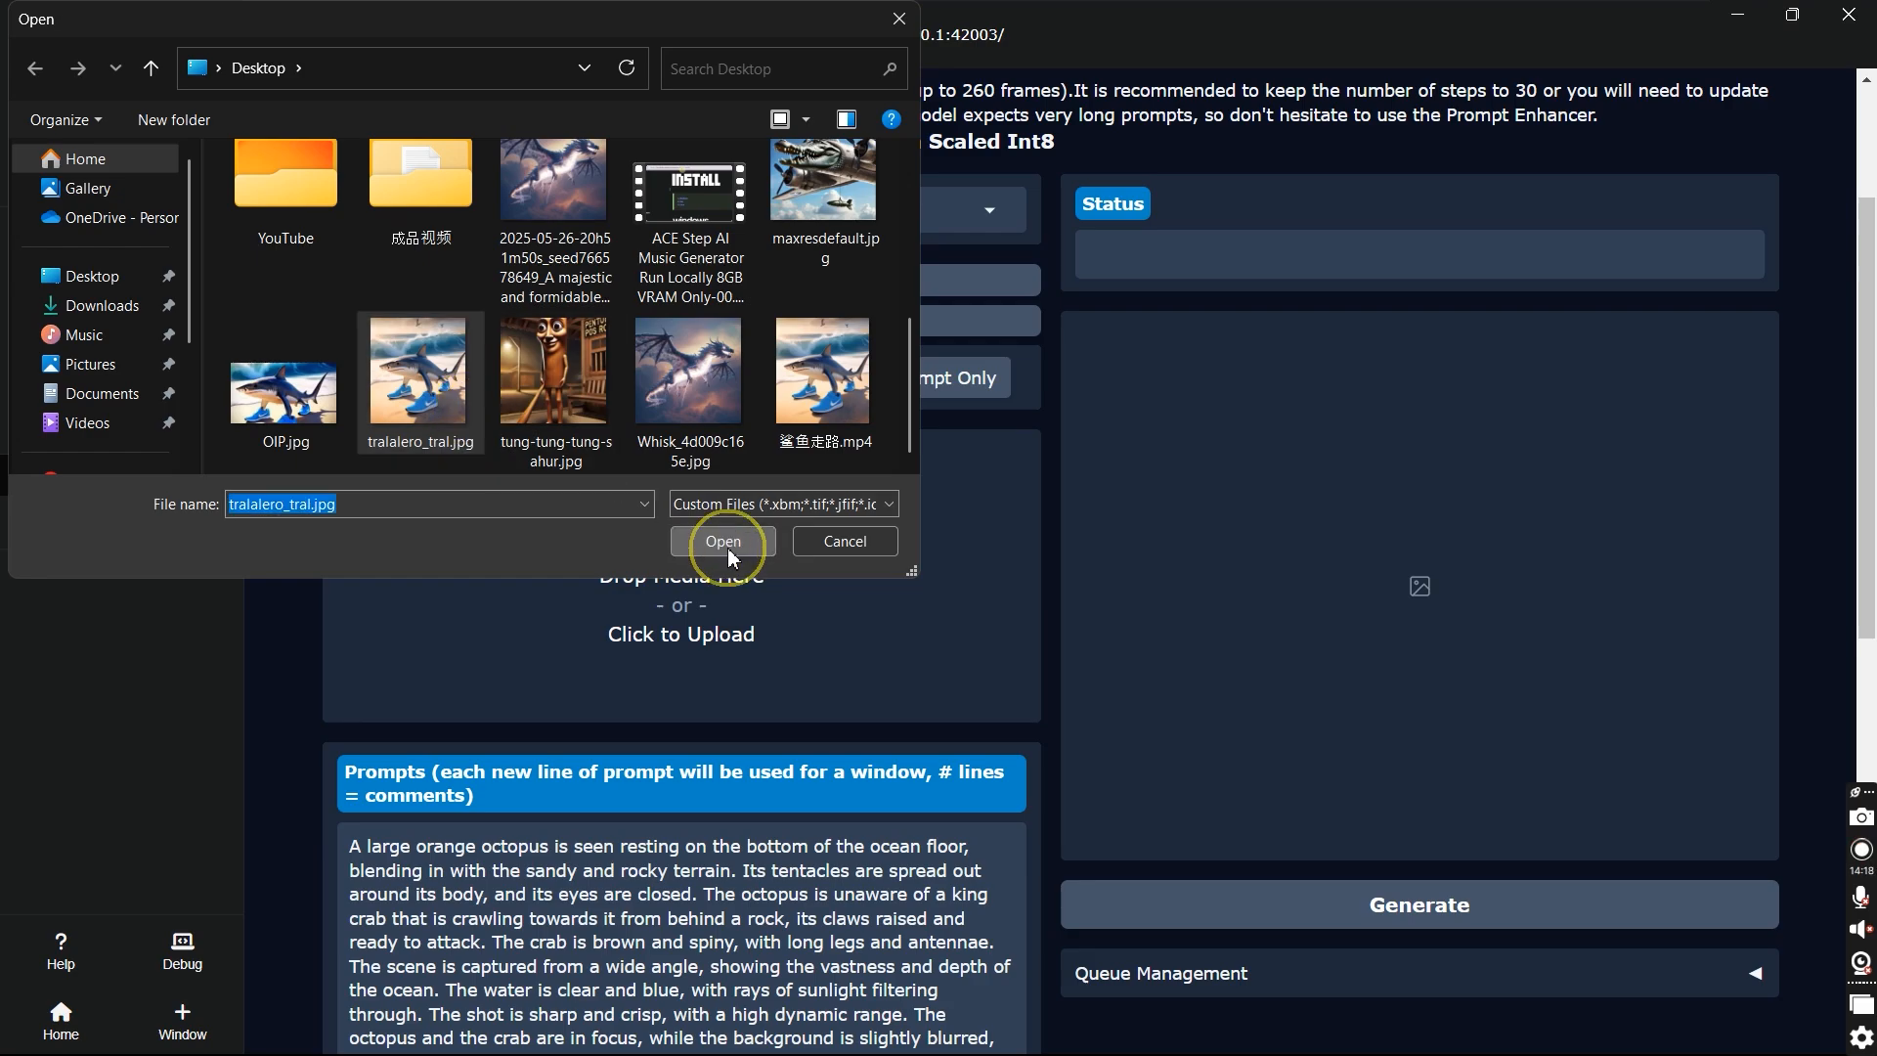
click(720, 539)
Set the max resolution to 512x512 (1:1, 480p) and the number of frames to 121.
scroll(716, 591, down, 5)
scroll(1072, 390, down, 2)
click(672, 754)
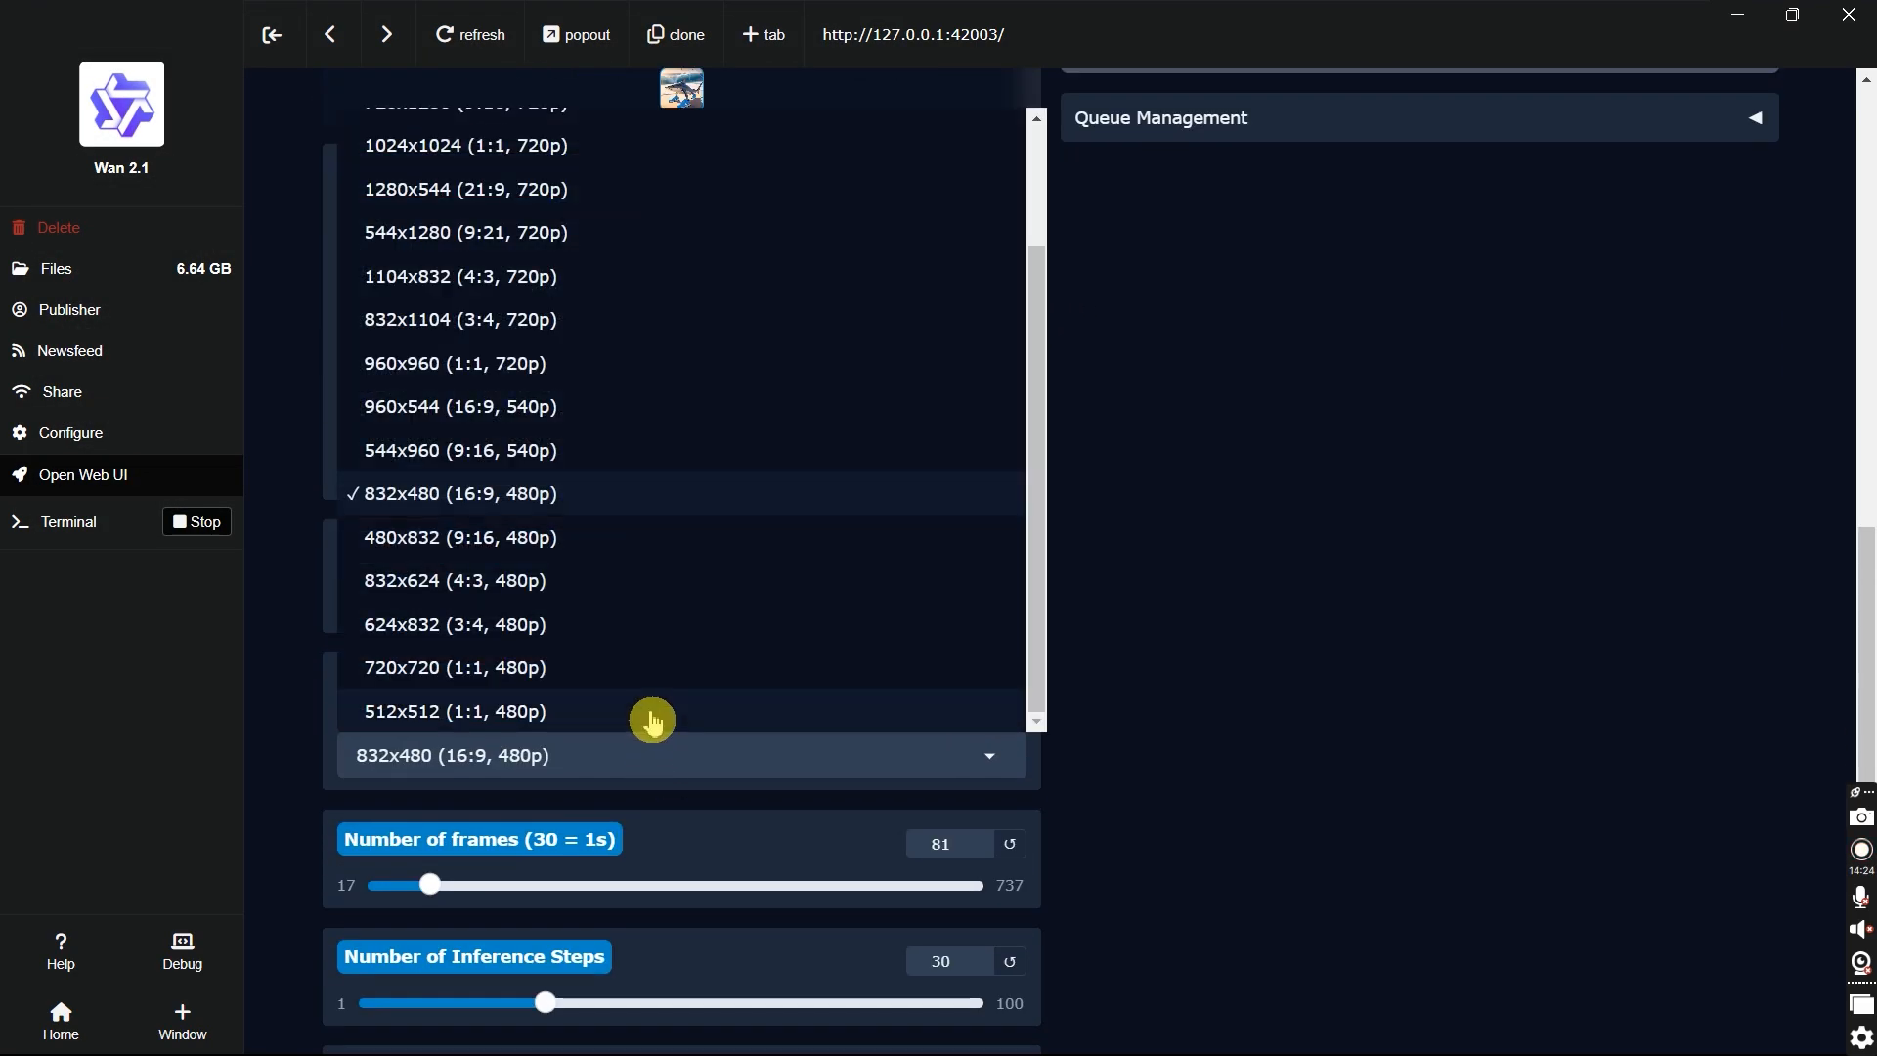
click(654, 717)
scroll(1026, 714, down, 2)
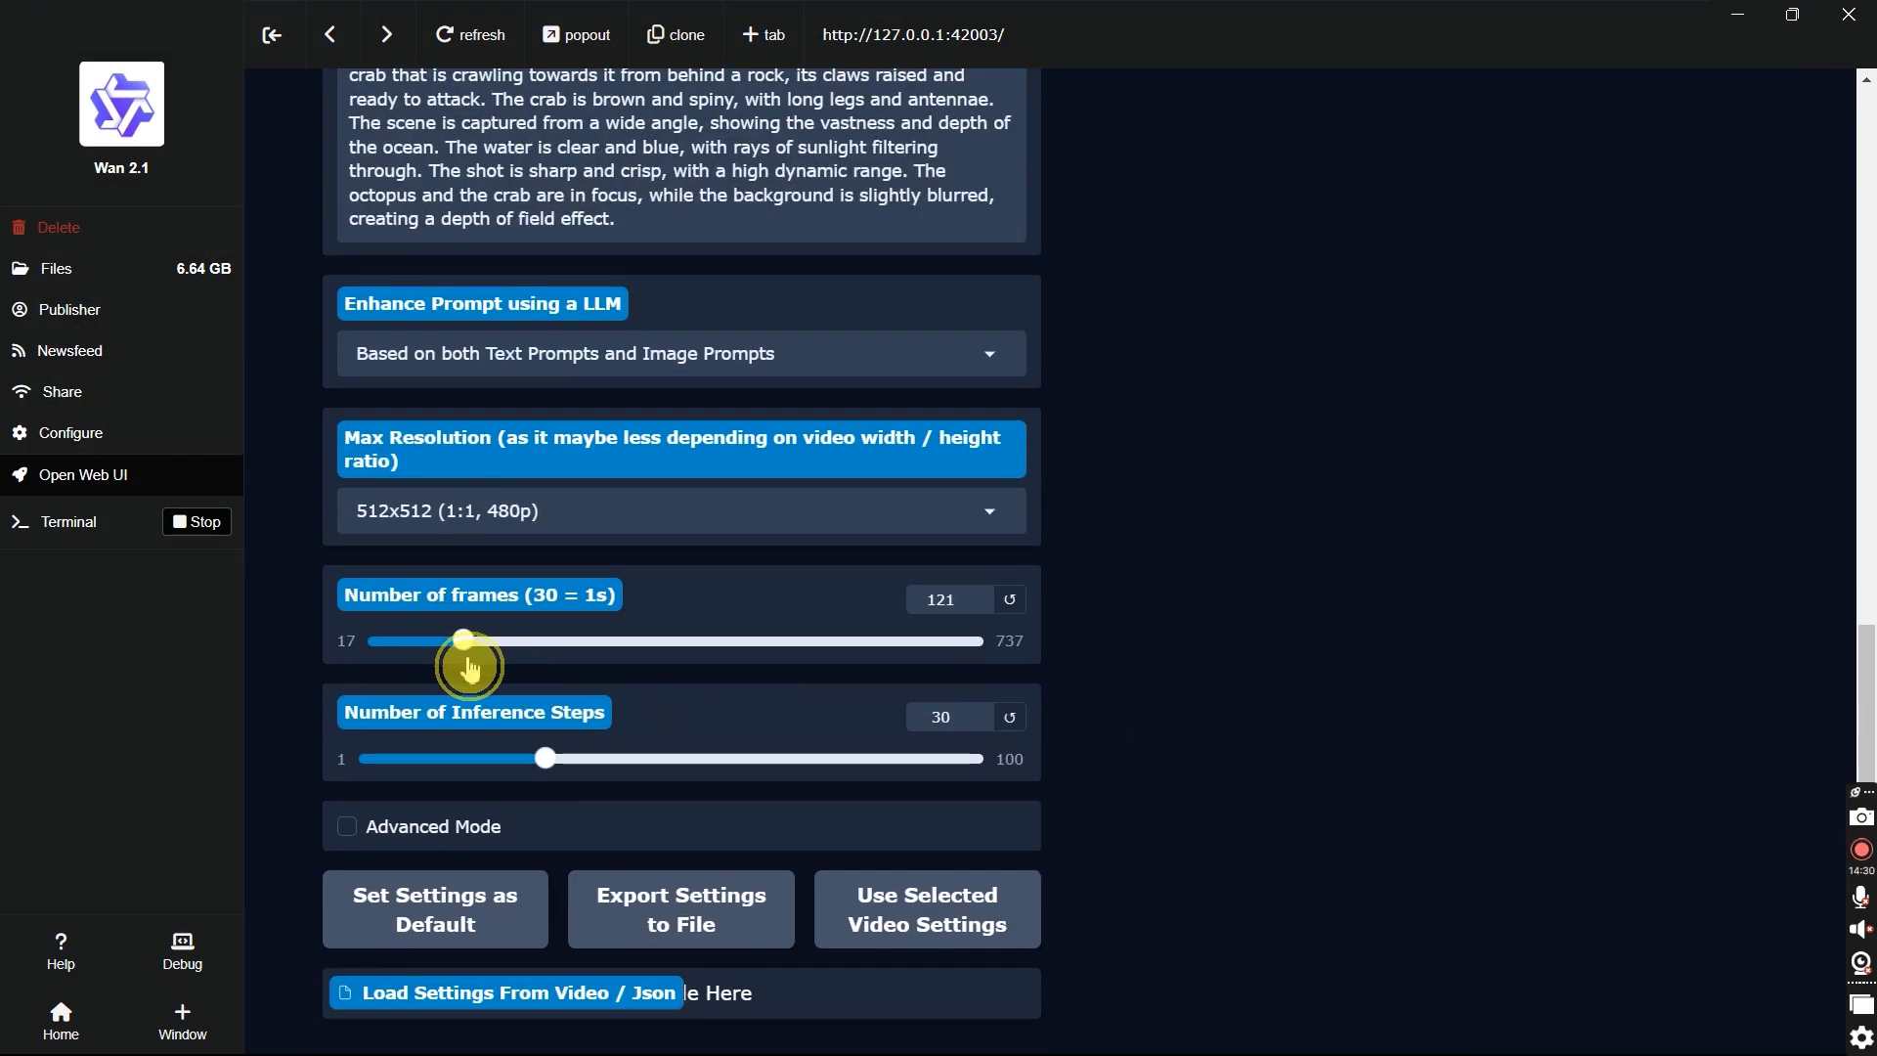
scroll(410, 743, down, 1)
Enable Advanced Mode and show its Sliding Window settings.
click(350, 782)
scroll(903, 466, down, 5)
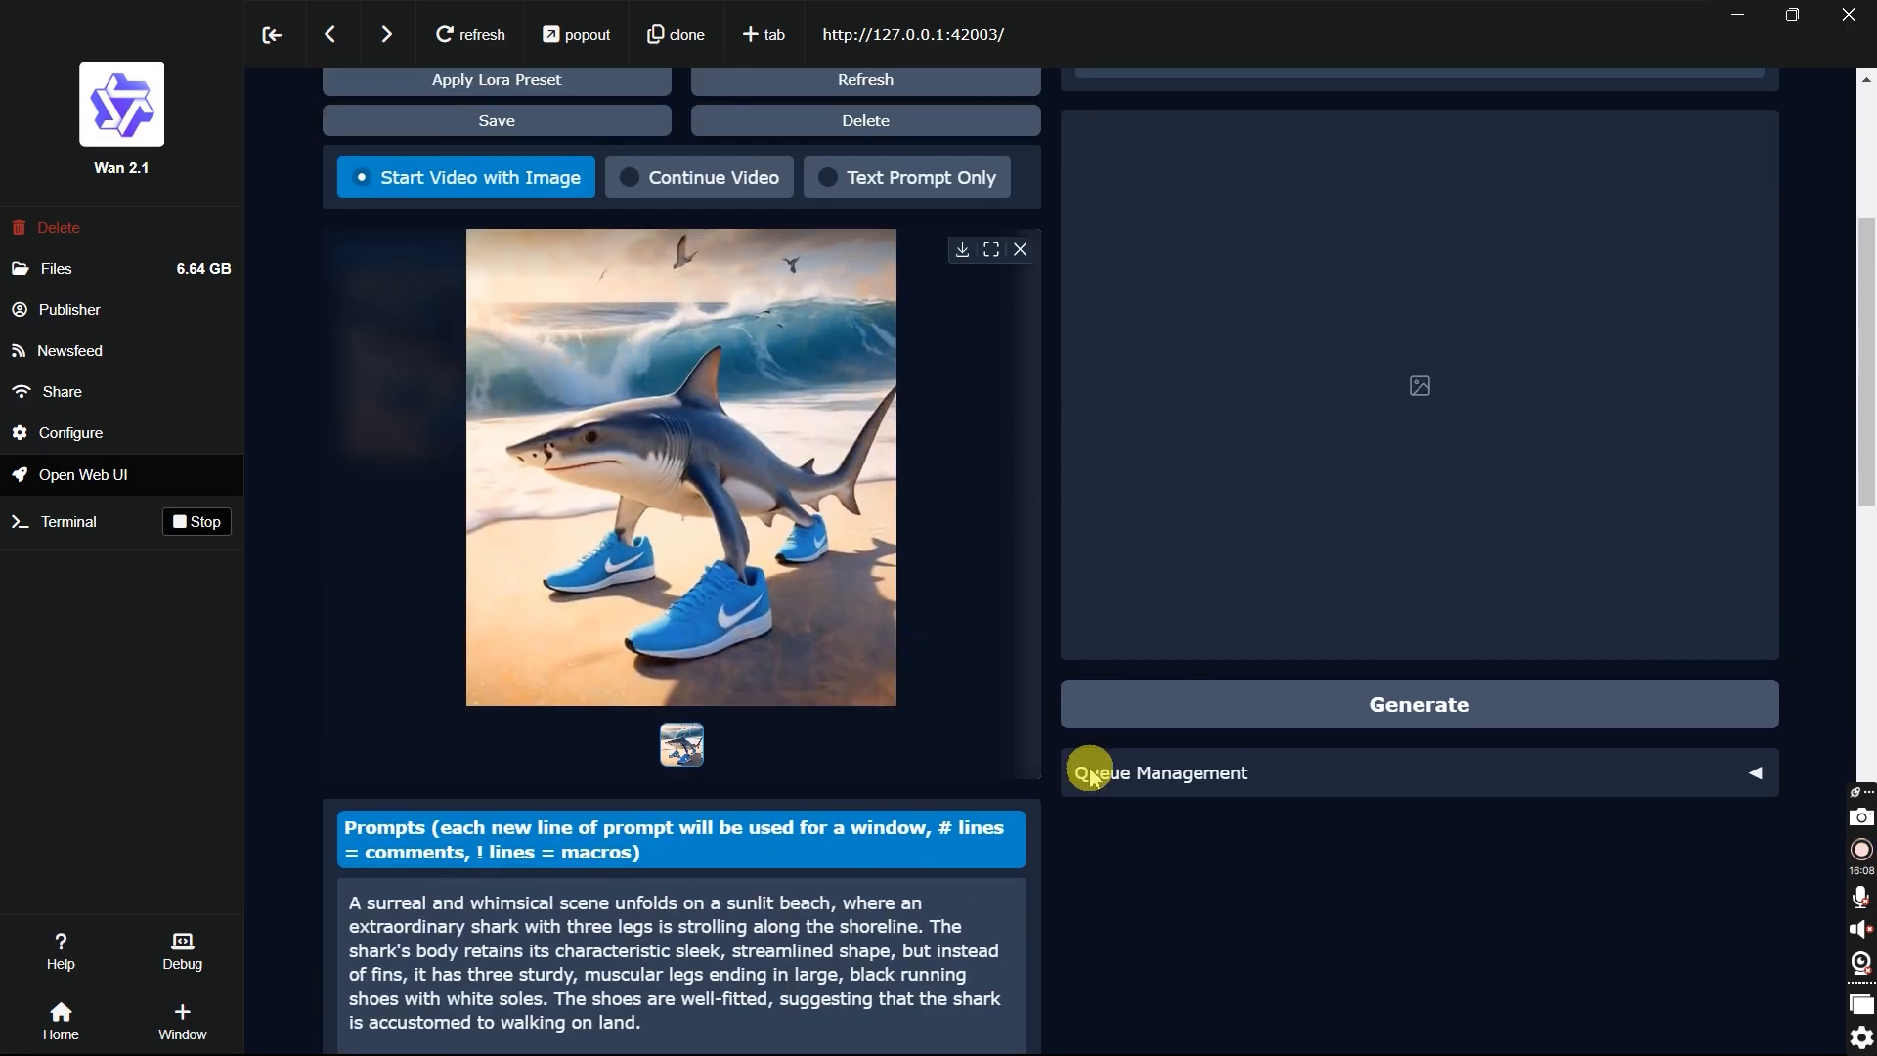
scroll(692, 683, down, 9)
scroll(694, 549, down, 4)
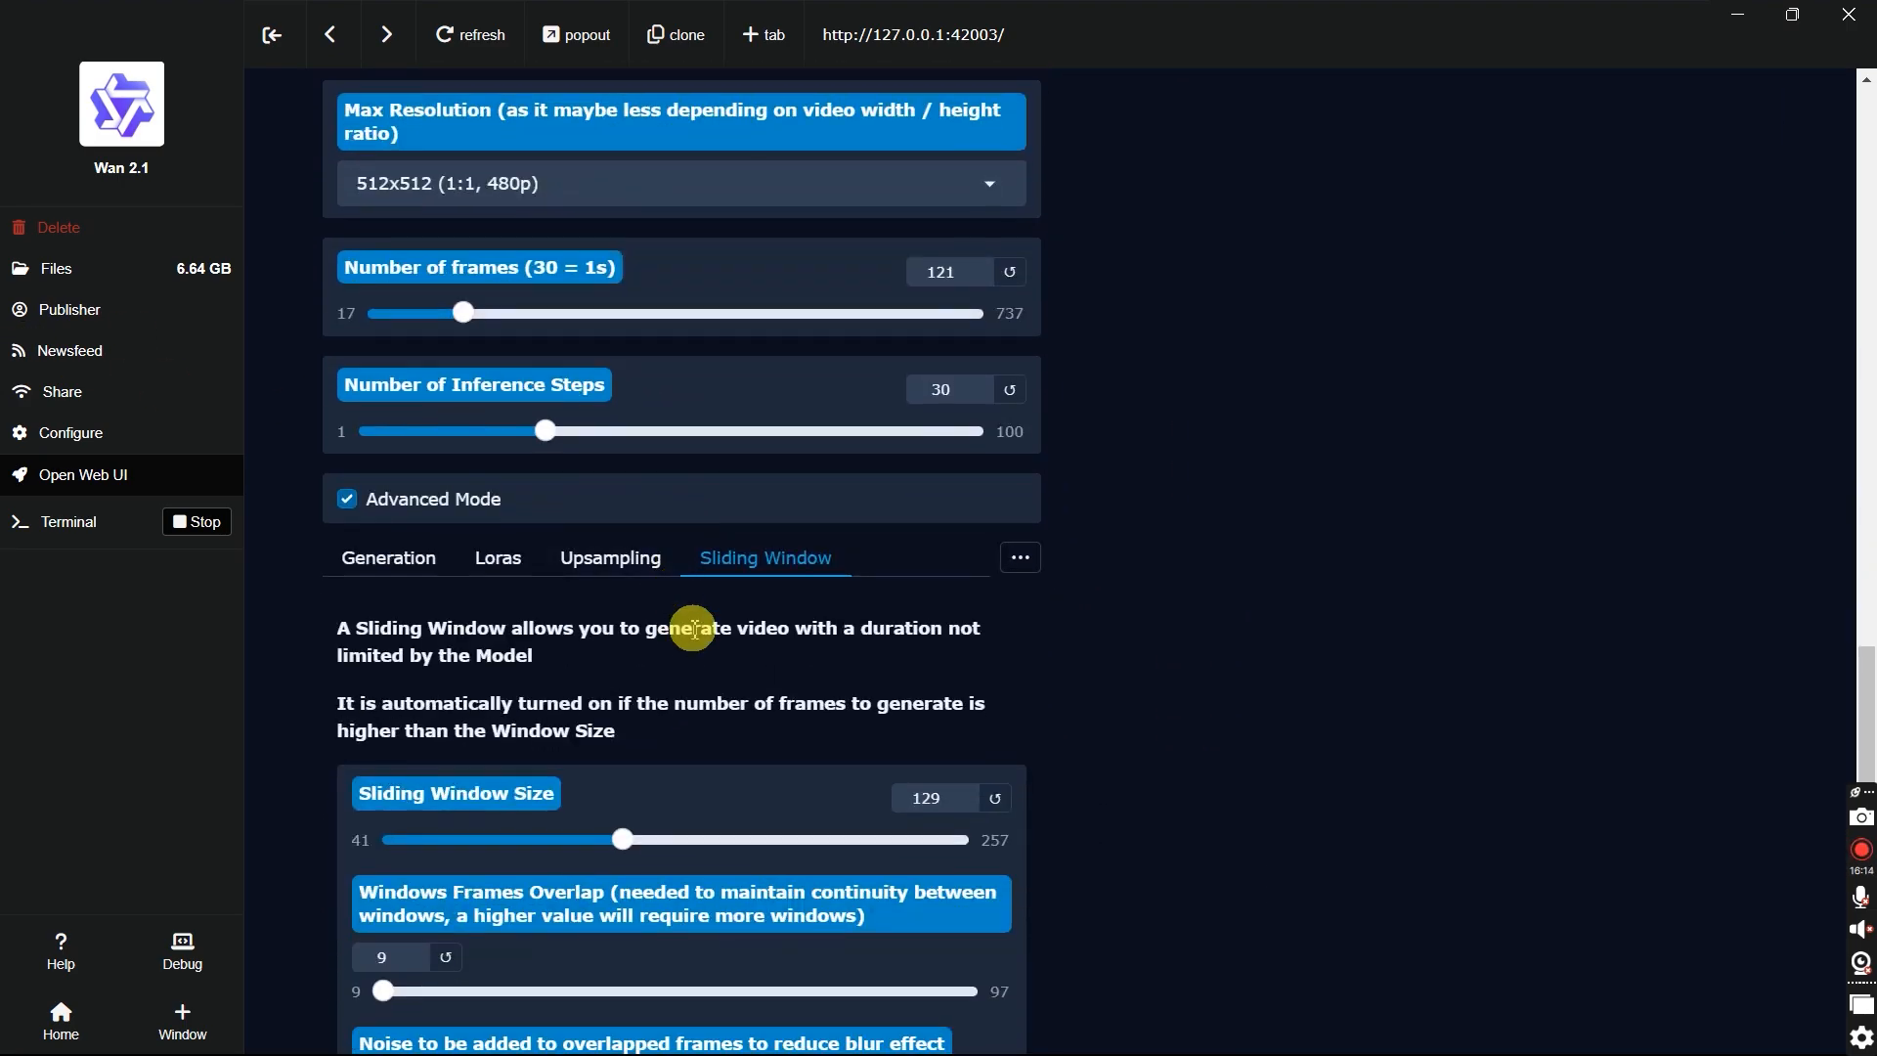
Start generating the video and check its progress in the terminal log.
scroll(1353, 662, up, 15)
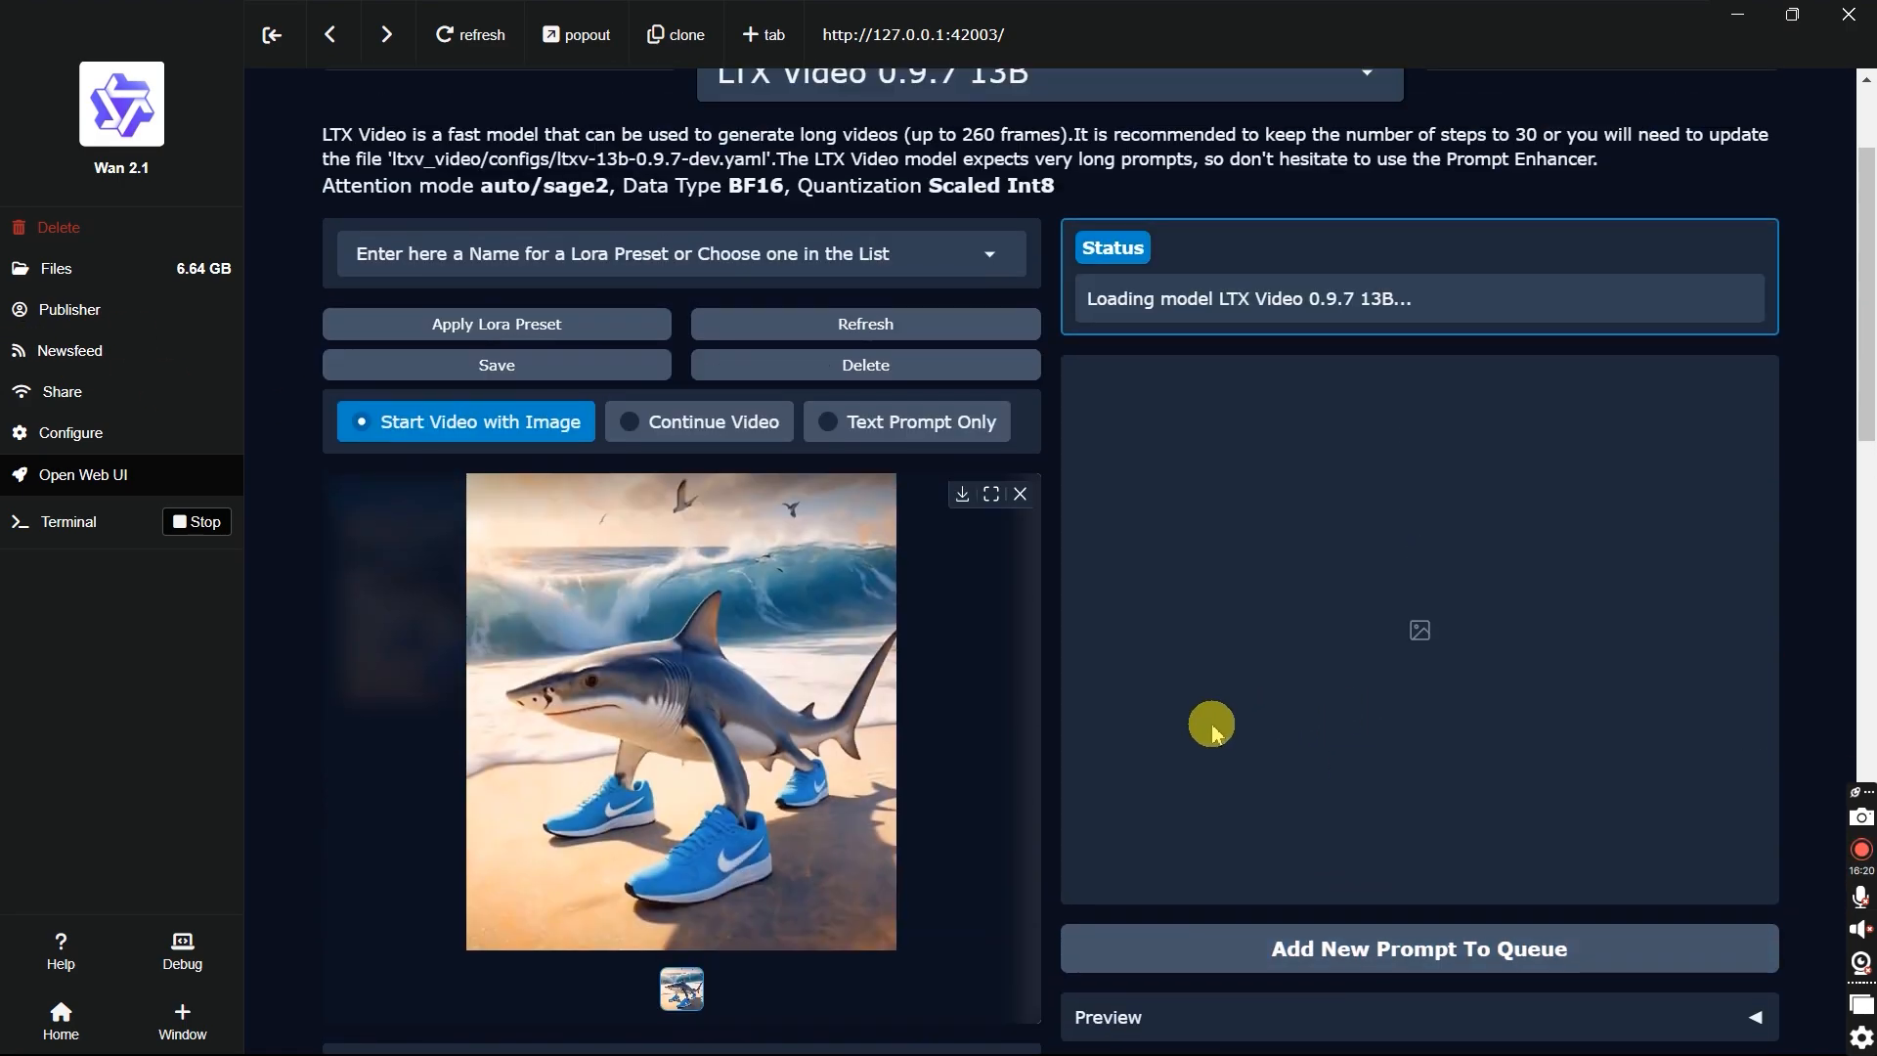
click(68, 528)
click(404, 370)
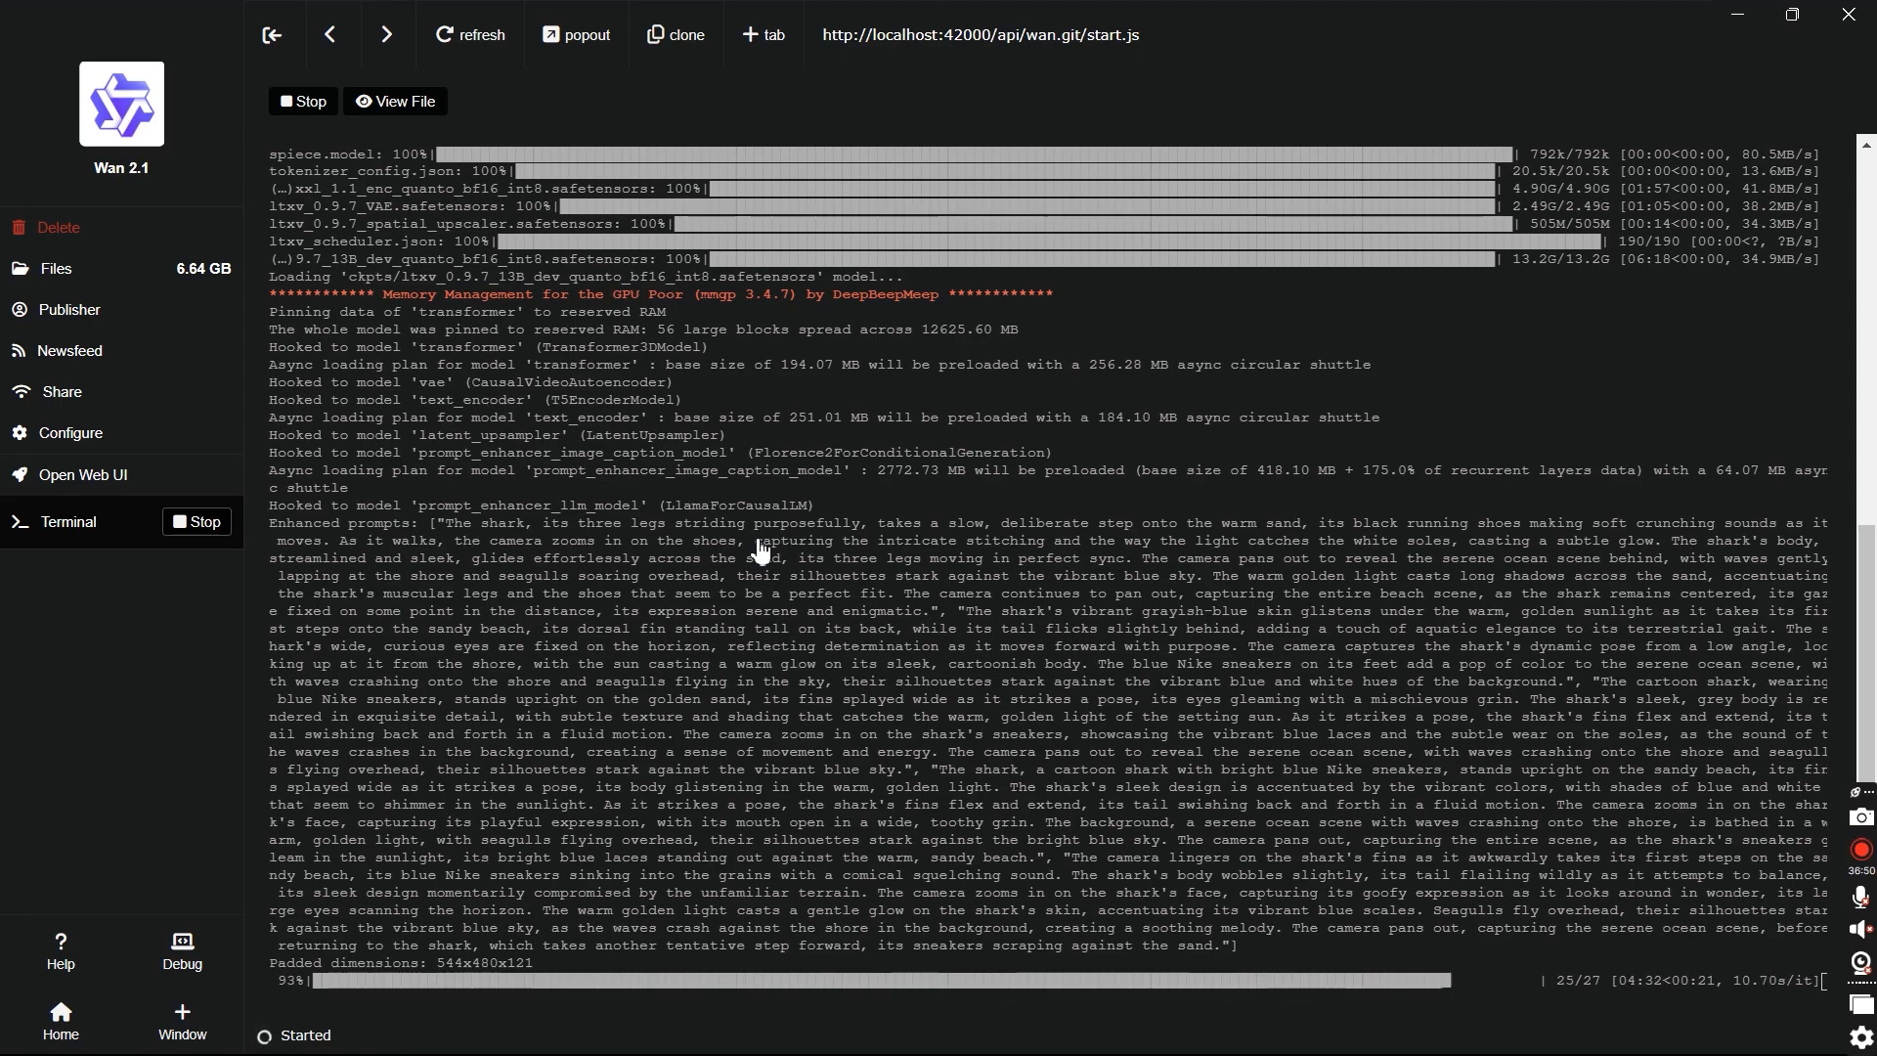
Return to the web UI and play the generated video.
click(131, 479)
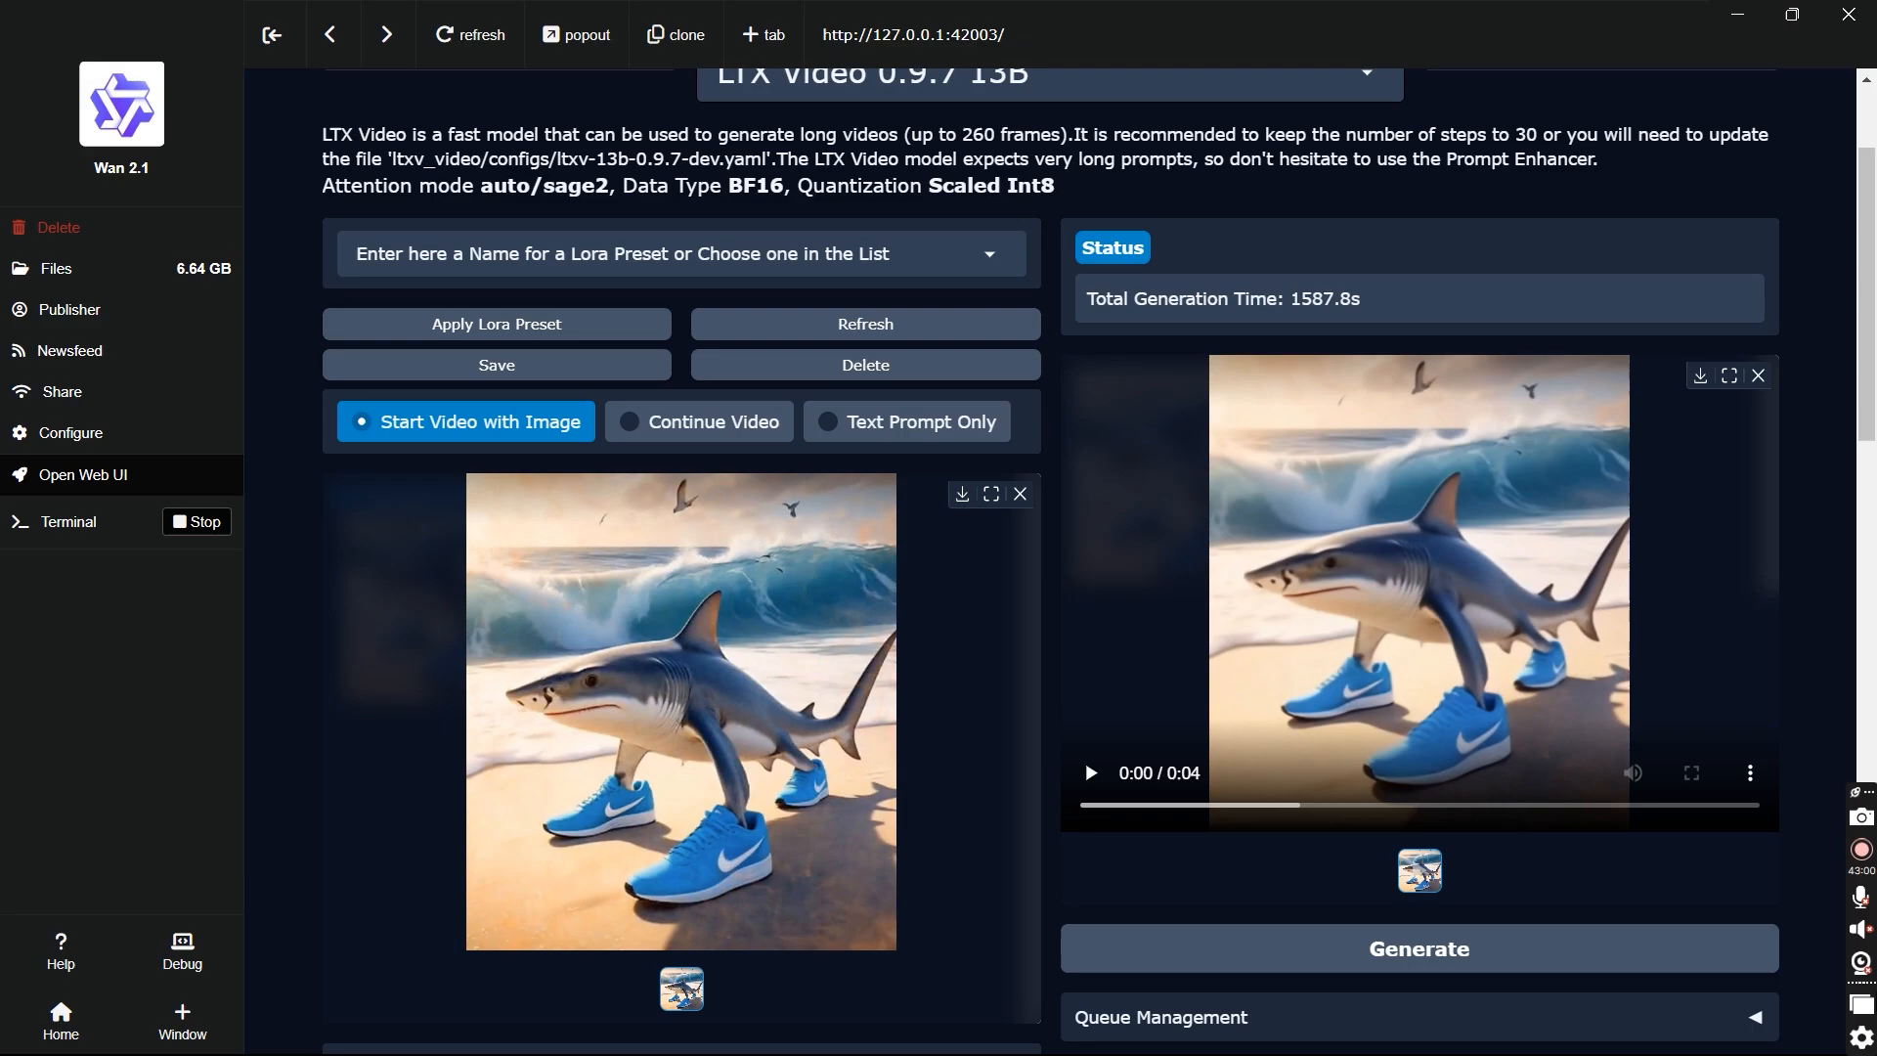
click(1090, 772)
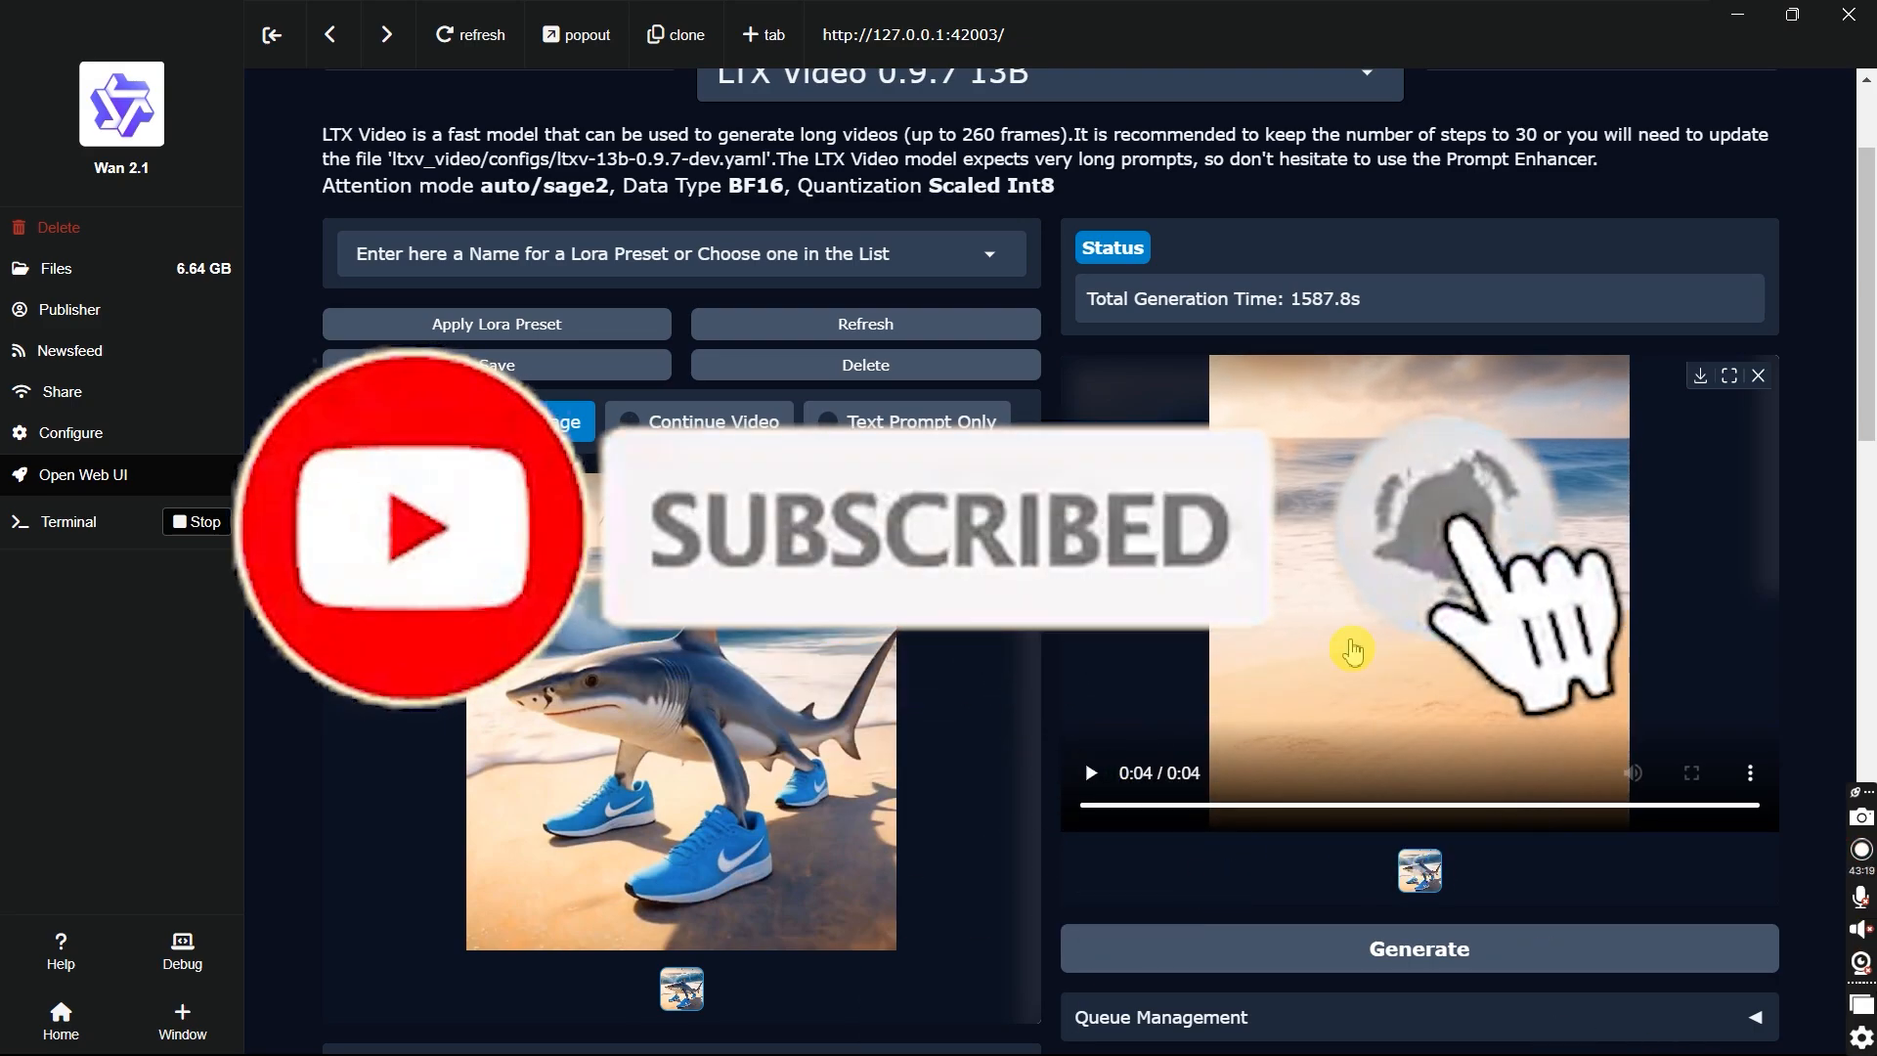
Look through the Loras settings of Advanced Mode below the generation options.
scroll(1319, 685, down, 15)
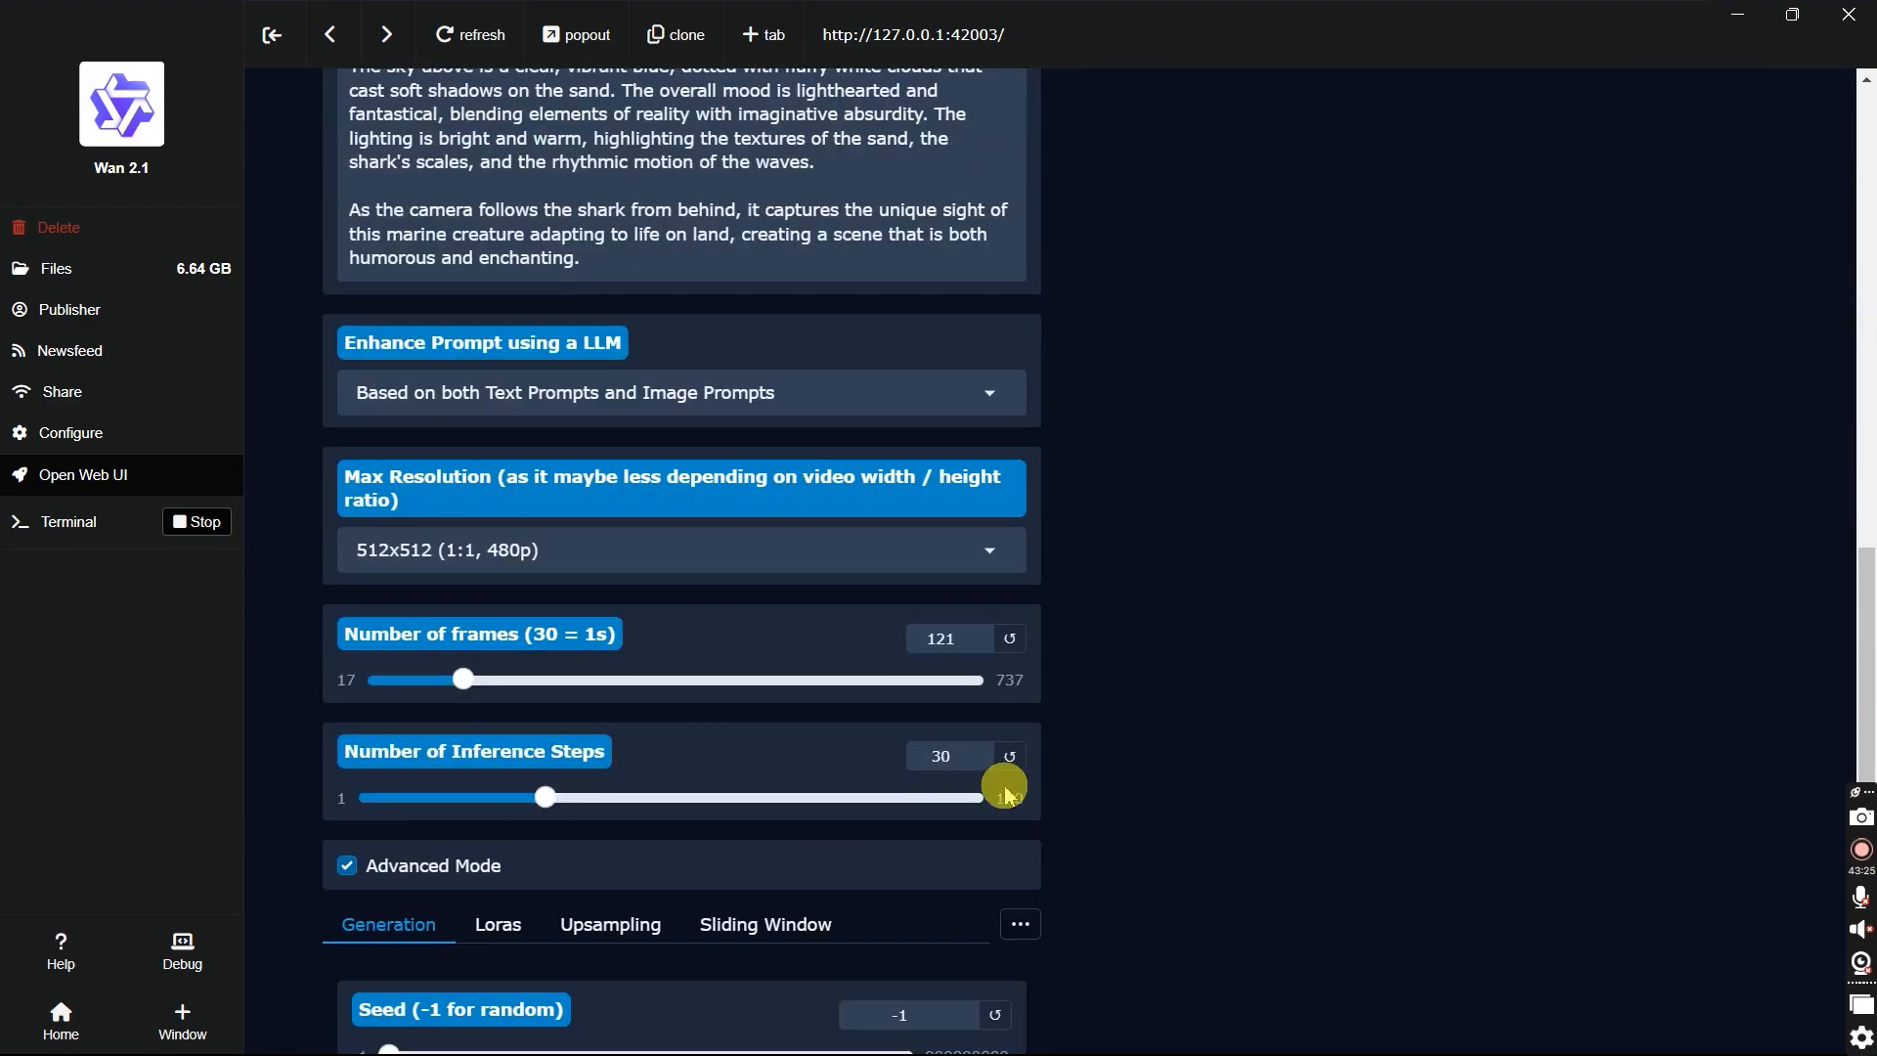
click(610, 557)
click(501, 562)
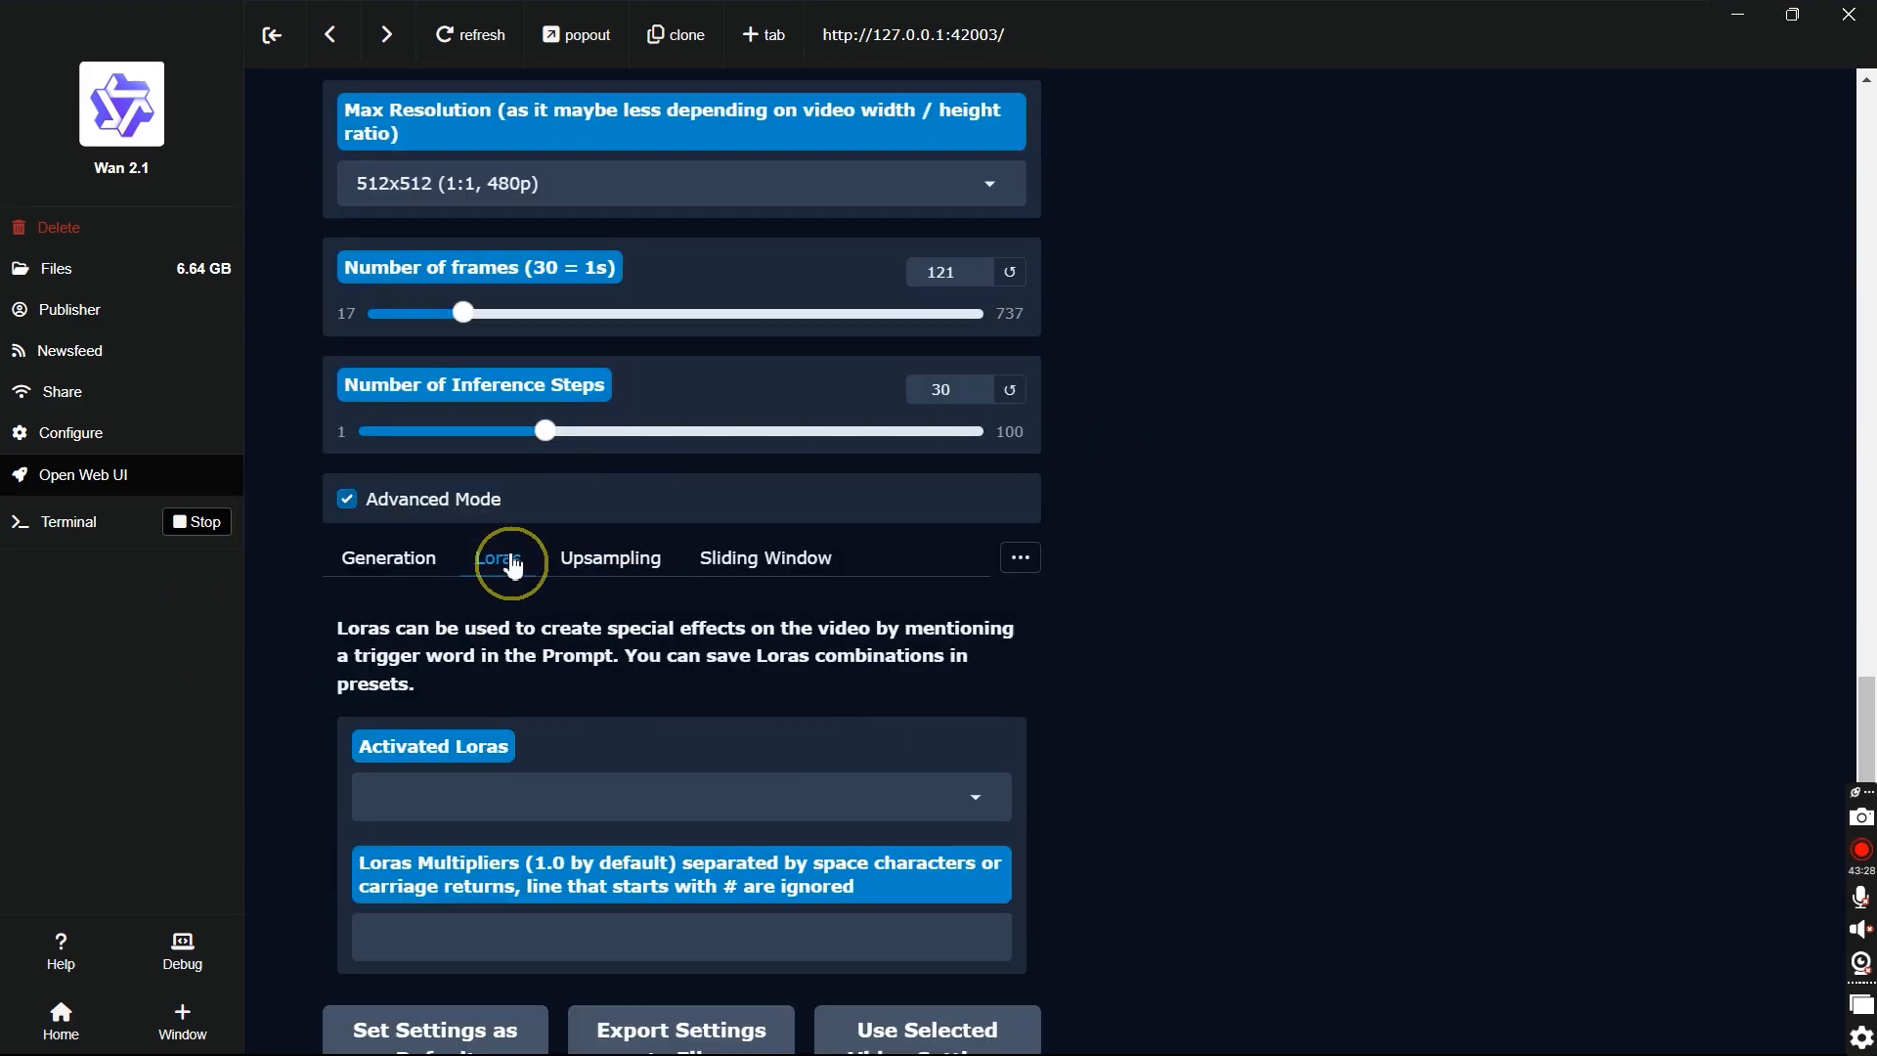
scroll(1051, 704, down, 2)
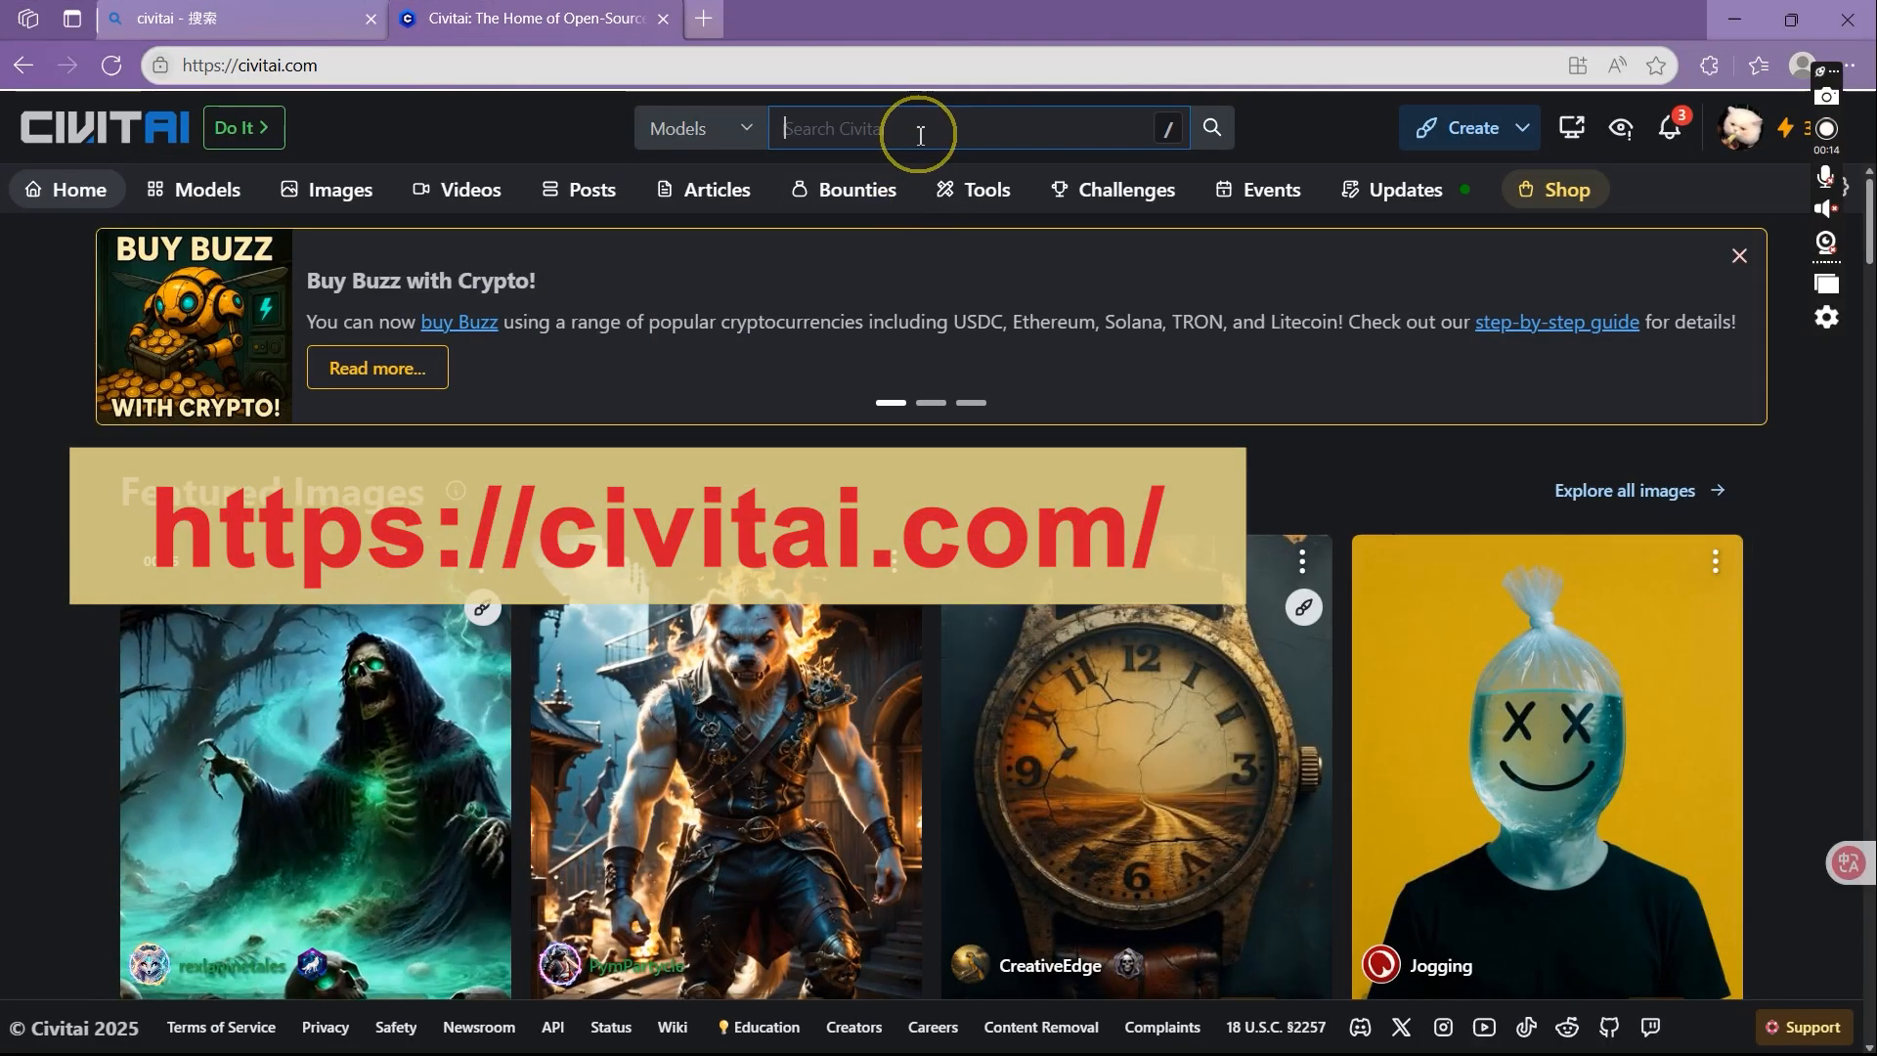
On the Civitai website, search the models for "LTXV lora" and open the Slime Fall - LTXV 13b LoRA page.
click(913, 130)
text(LTXV lora)
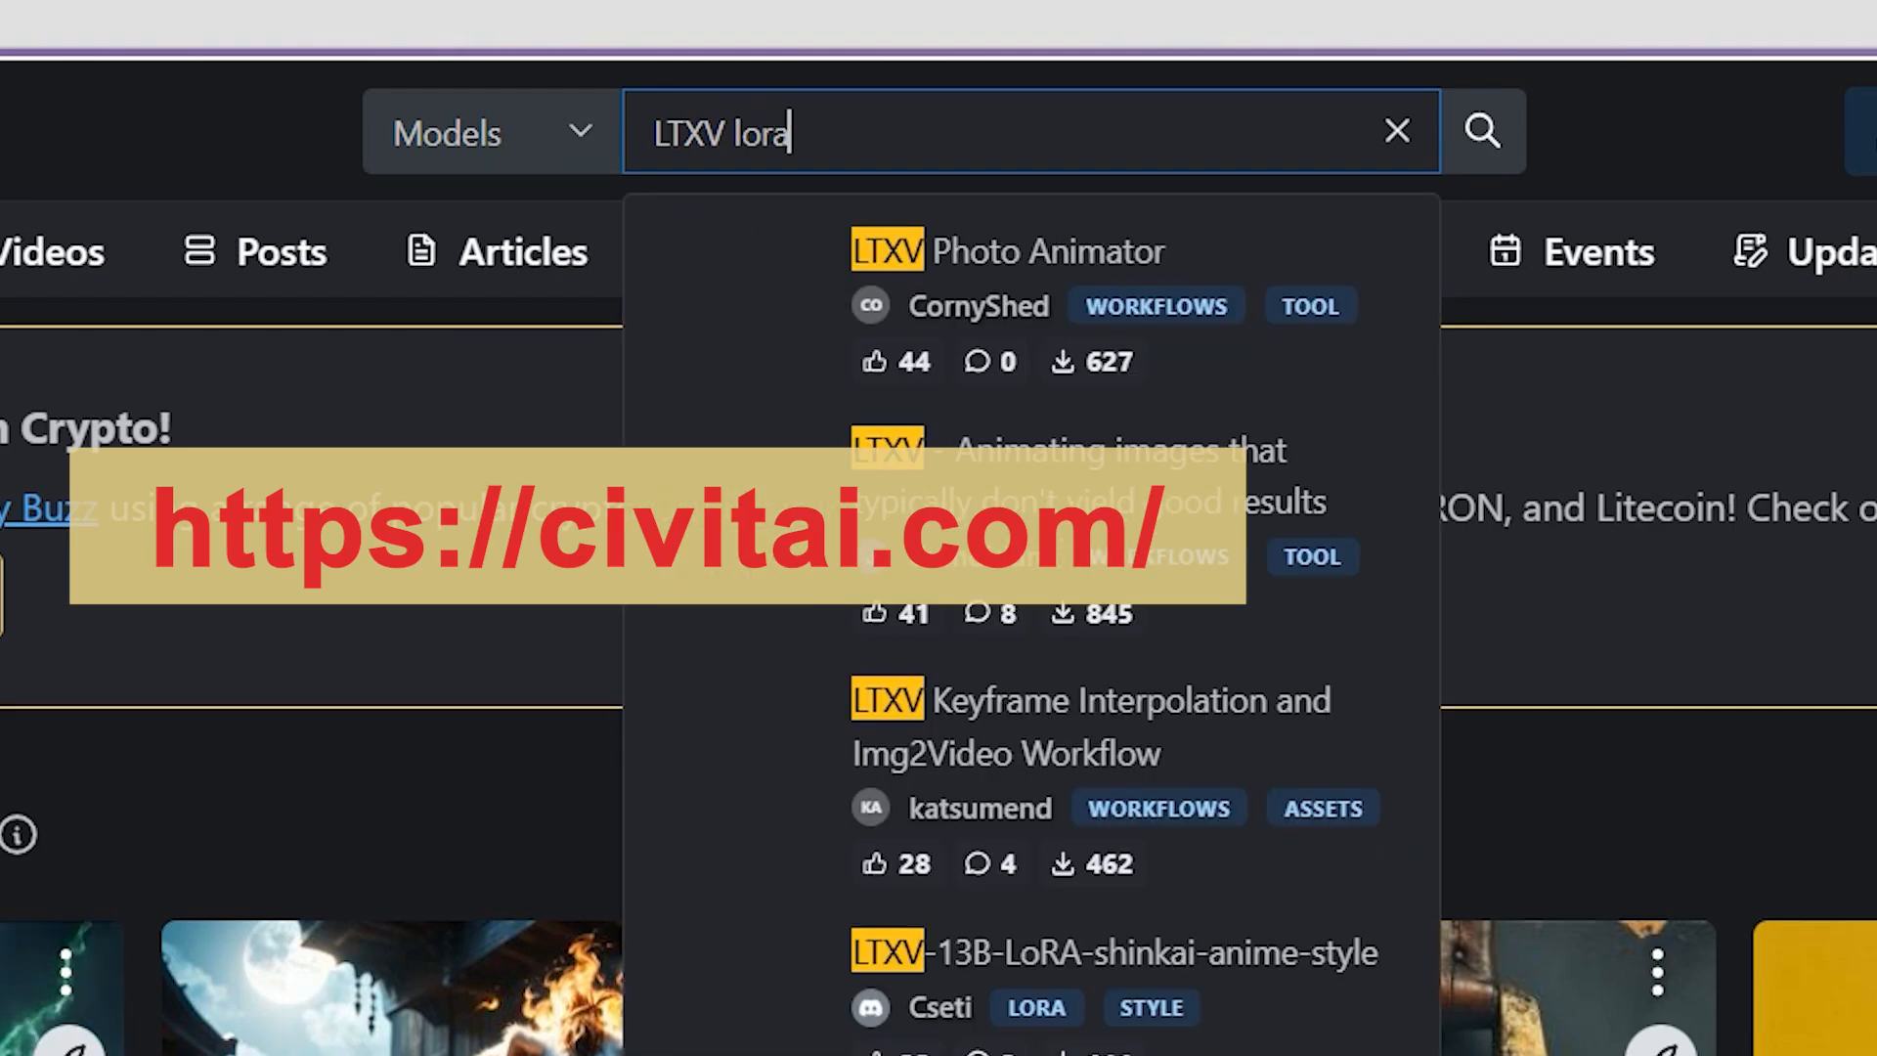
key(Return)
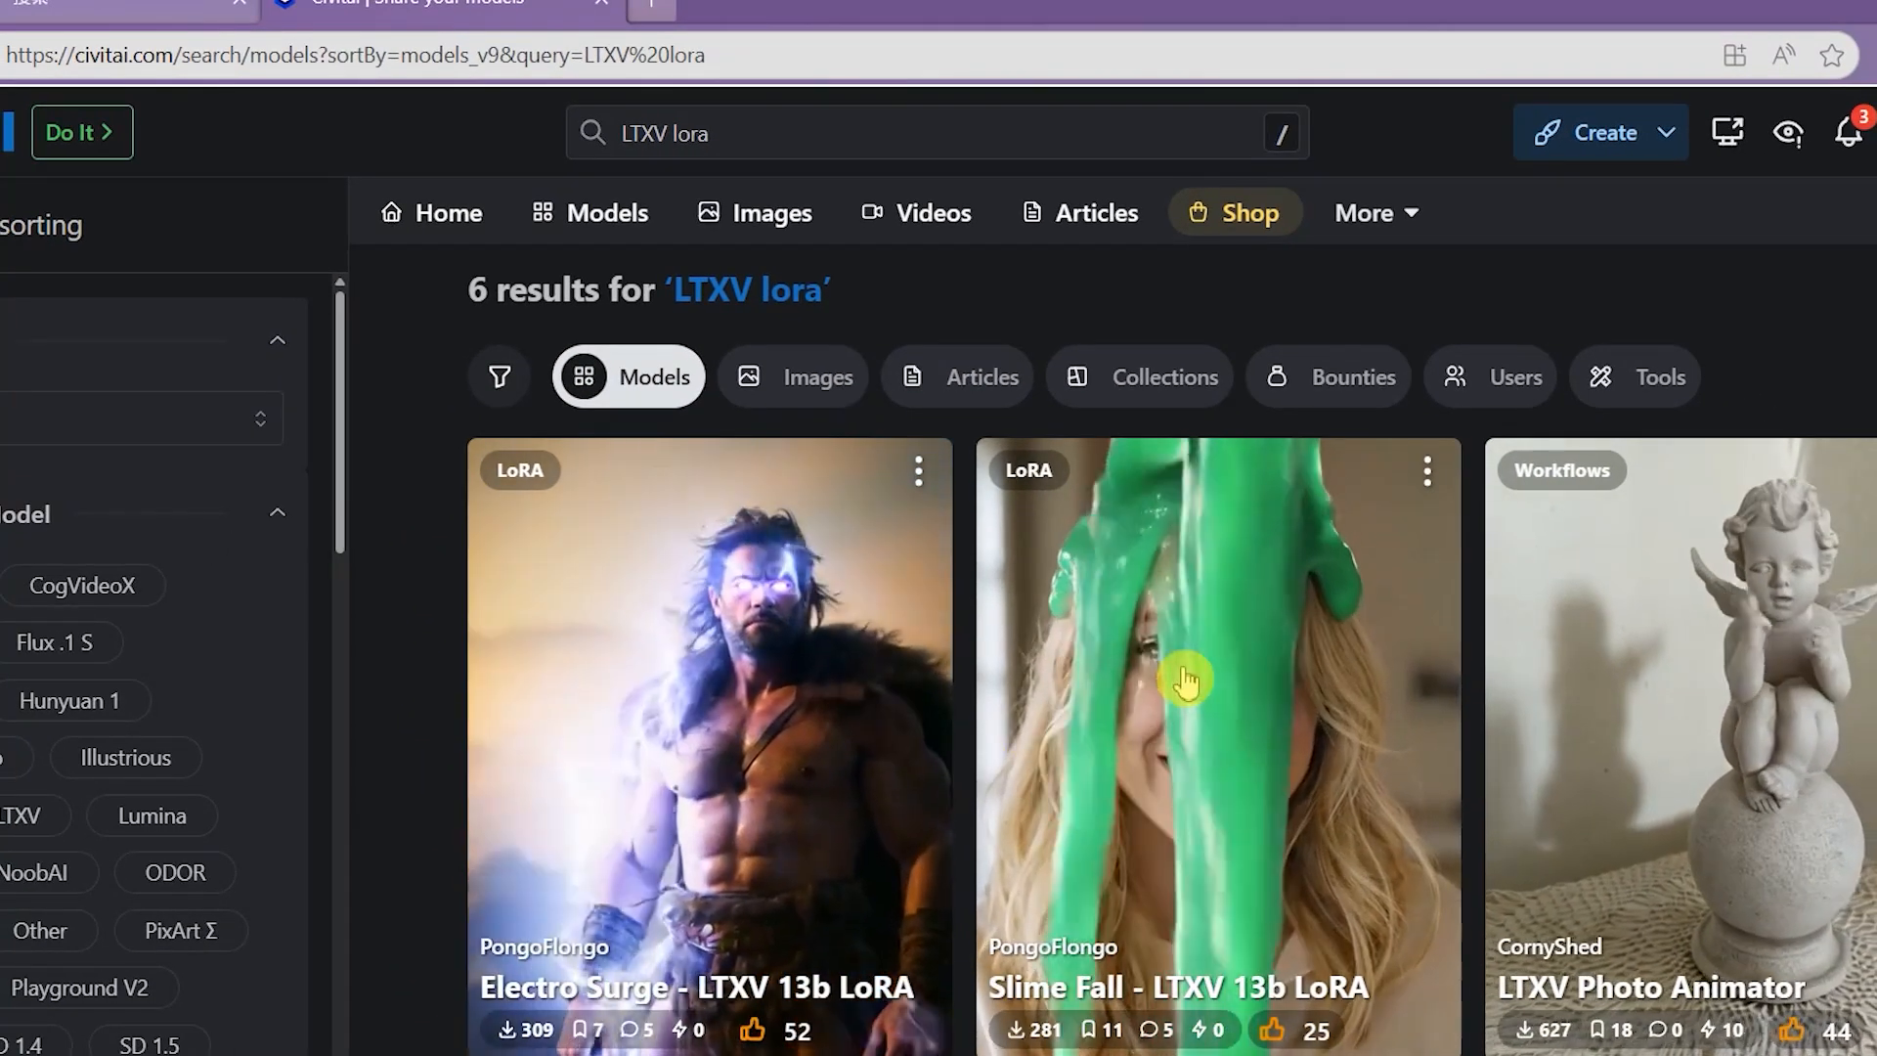
click(1223, 720)
scroll(1432, 675, down, 2)
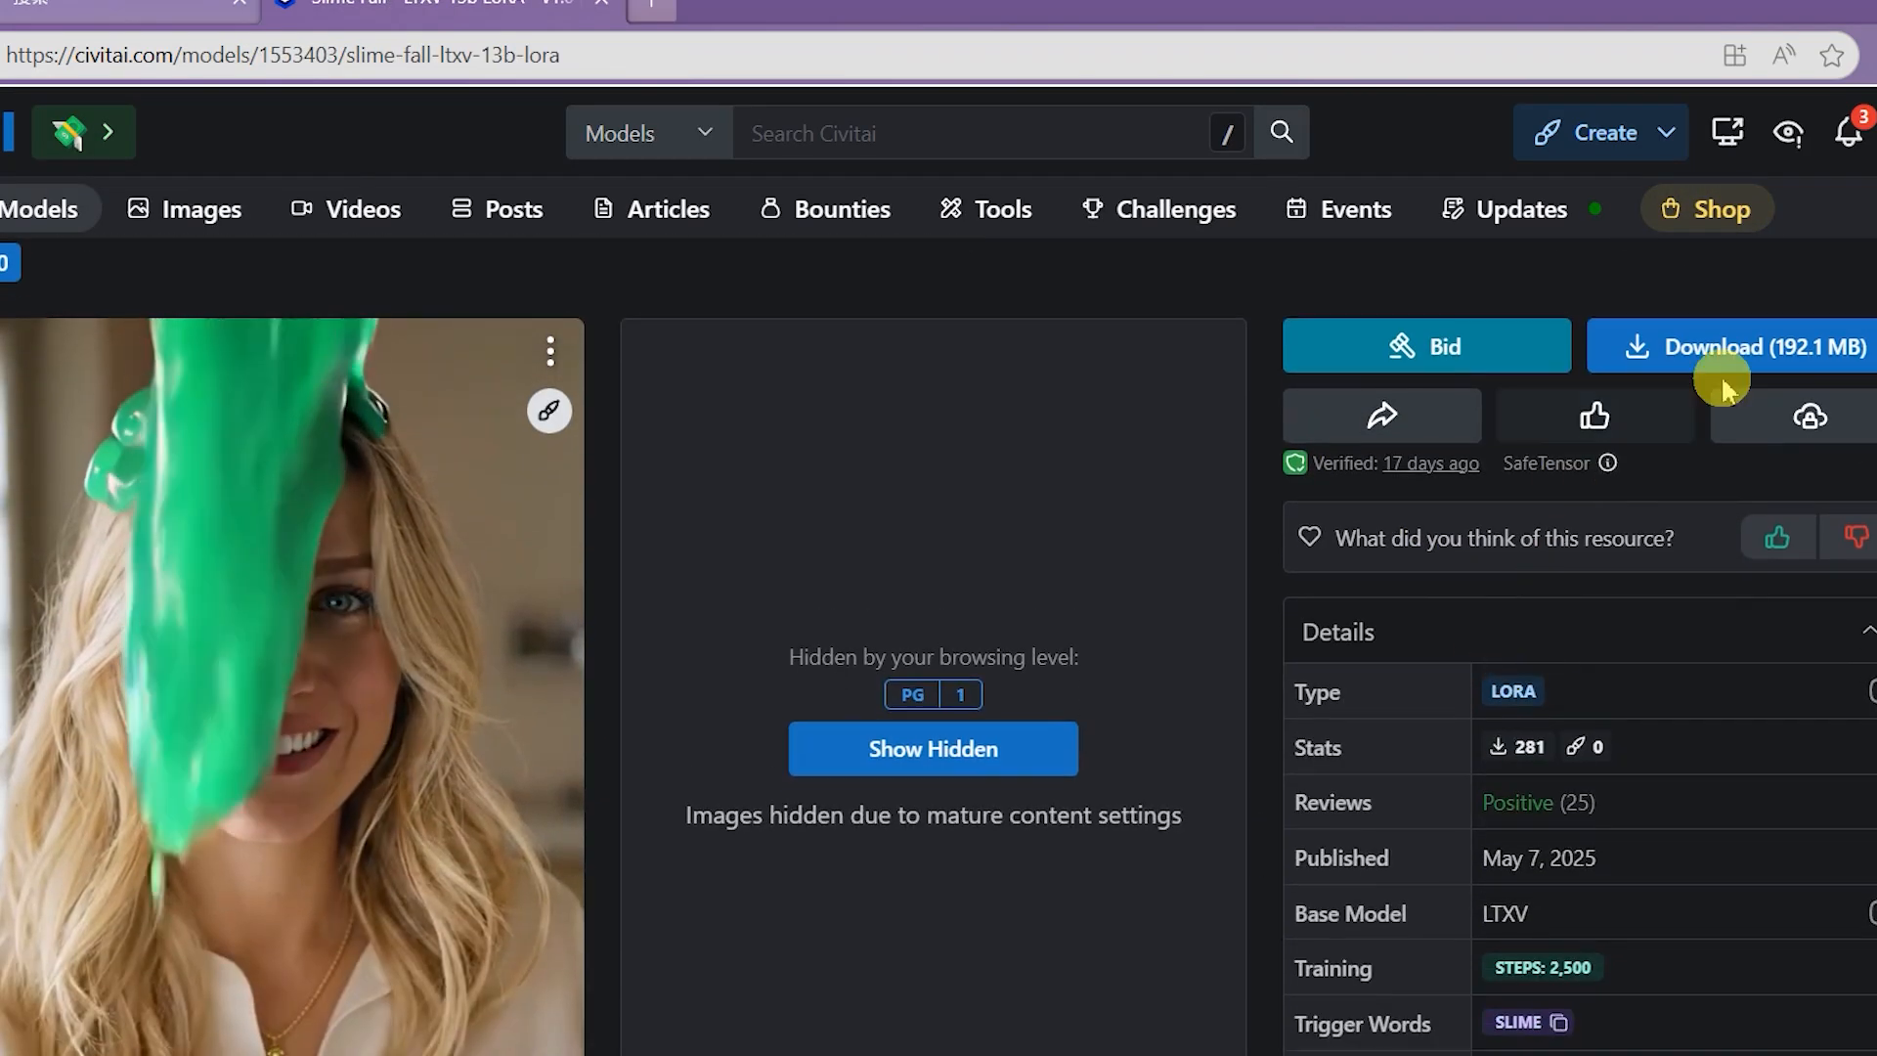
Download the Slime Fall - LTXV 13b LoRA and the Electro Surge - LTXV 13b LoRA from their model pages.
click(1751, 353)
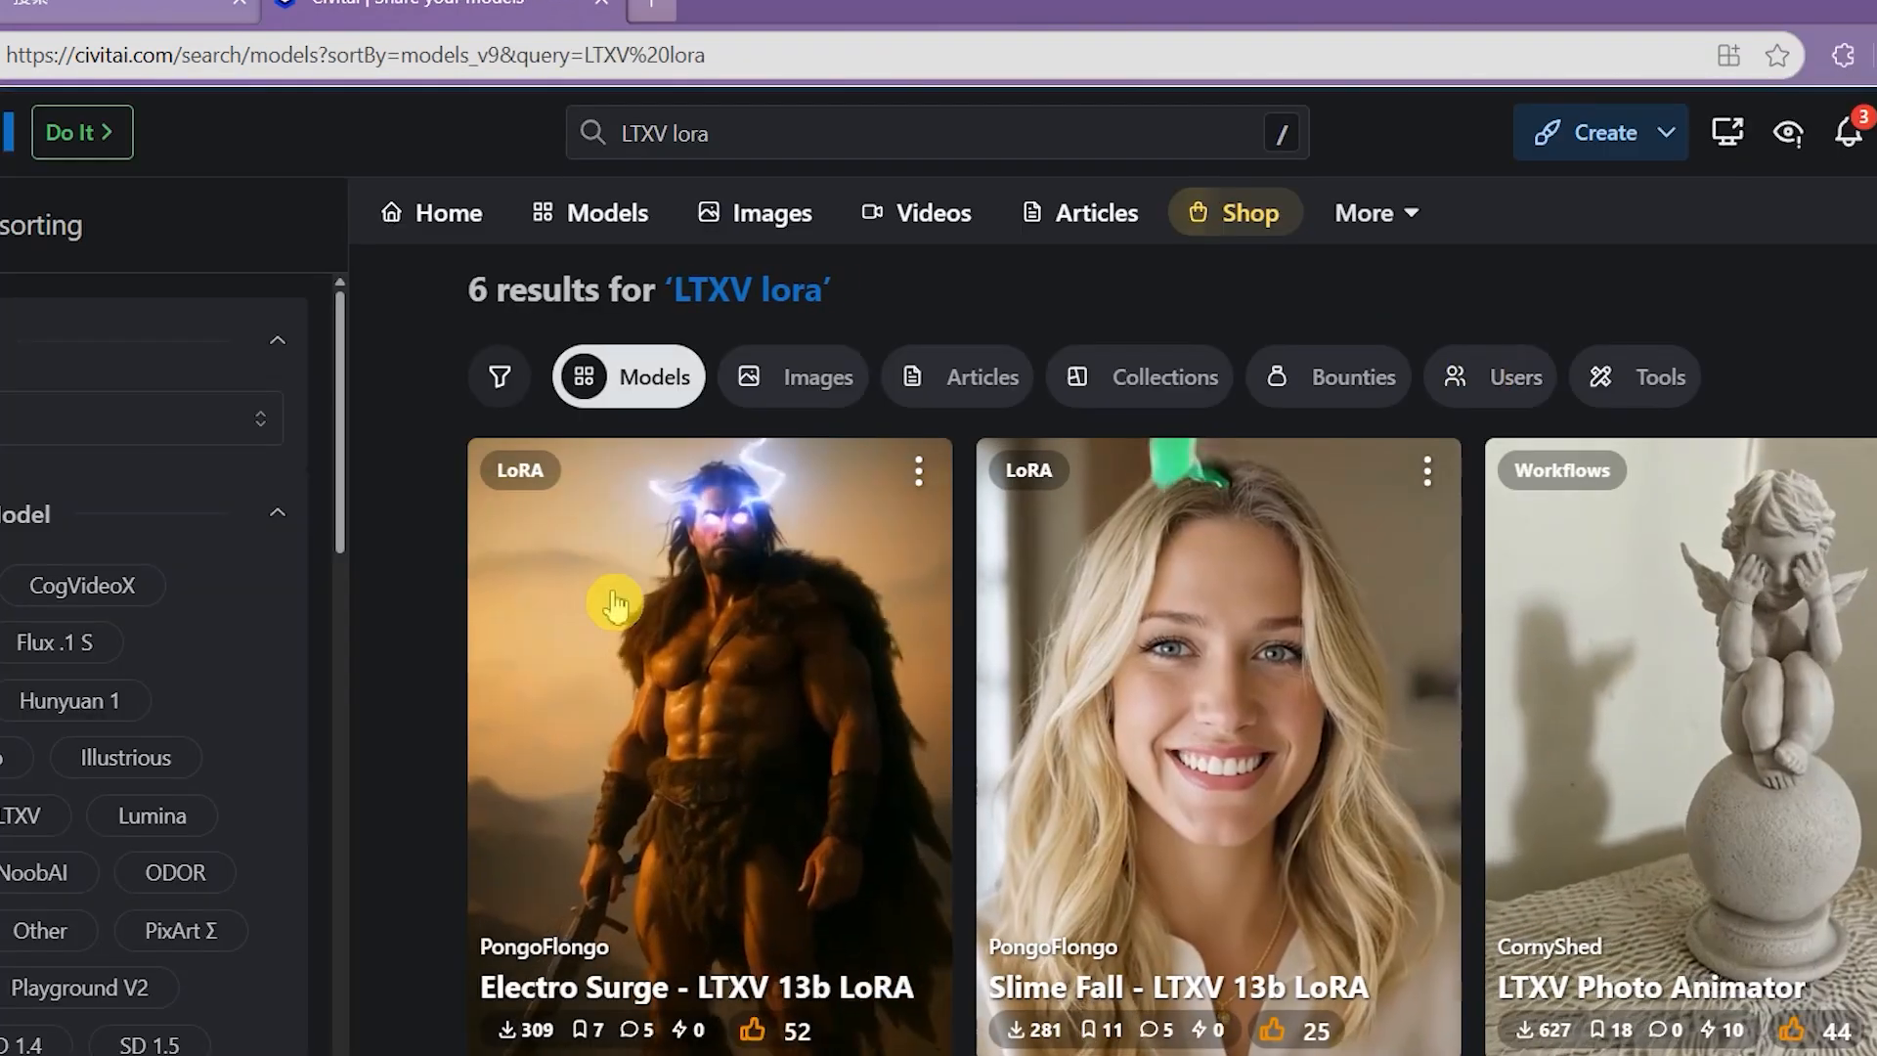
click(913, 745)
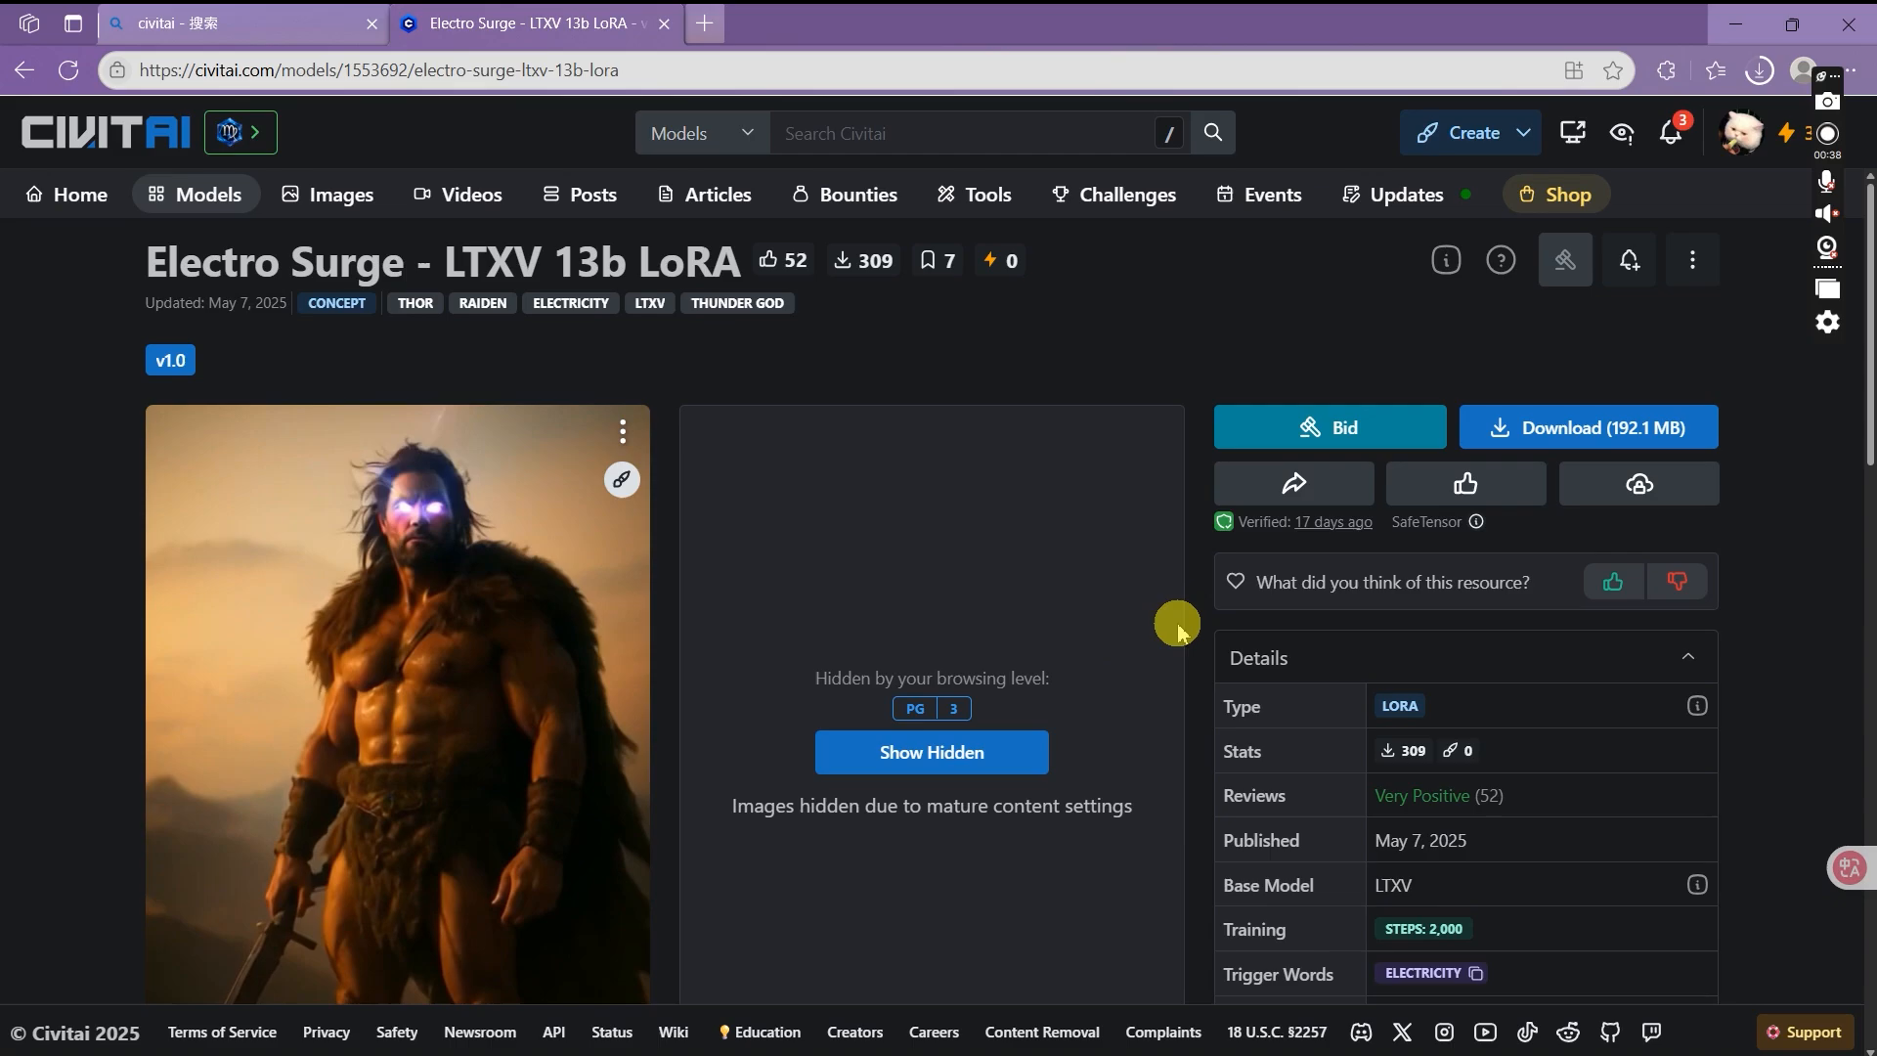
click(1499, 427)
Copy the Electro Surge prompt example "lightning being emitted from character, dramatic sky, electricity arcing from hands, cinematic lighting, intense expression".
scroll(1437, 578, down, 3)
scroll(1437, 579, down, 6)
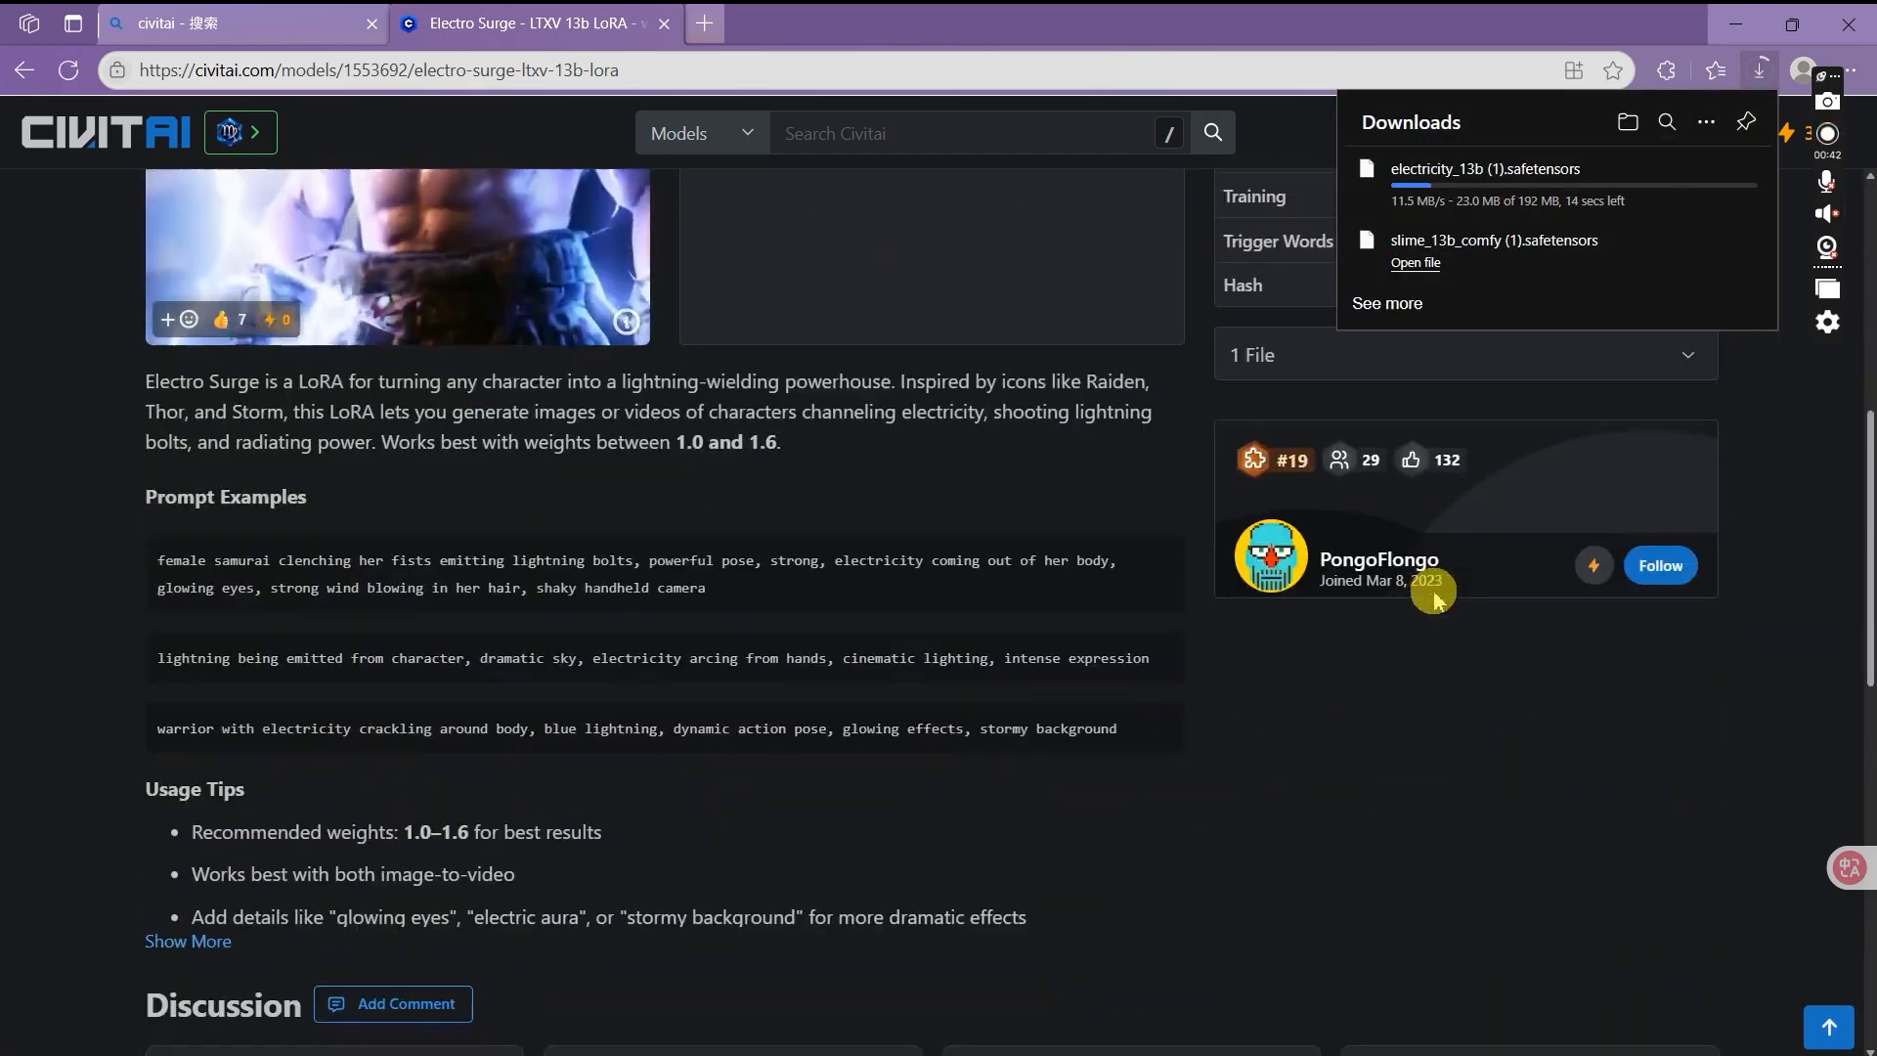
drag(154, 536, 1167, 550)
key(super+c)
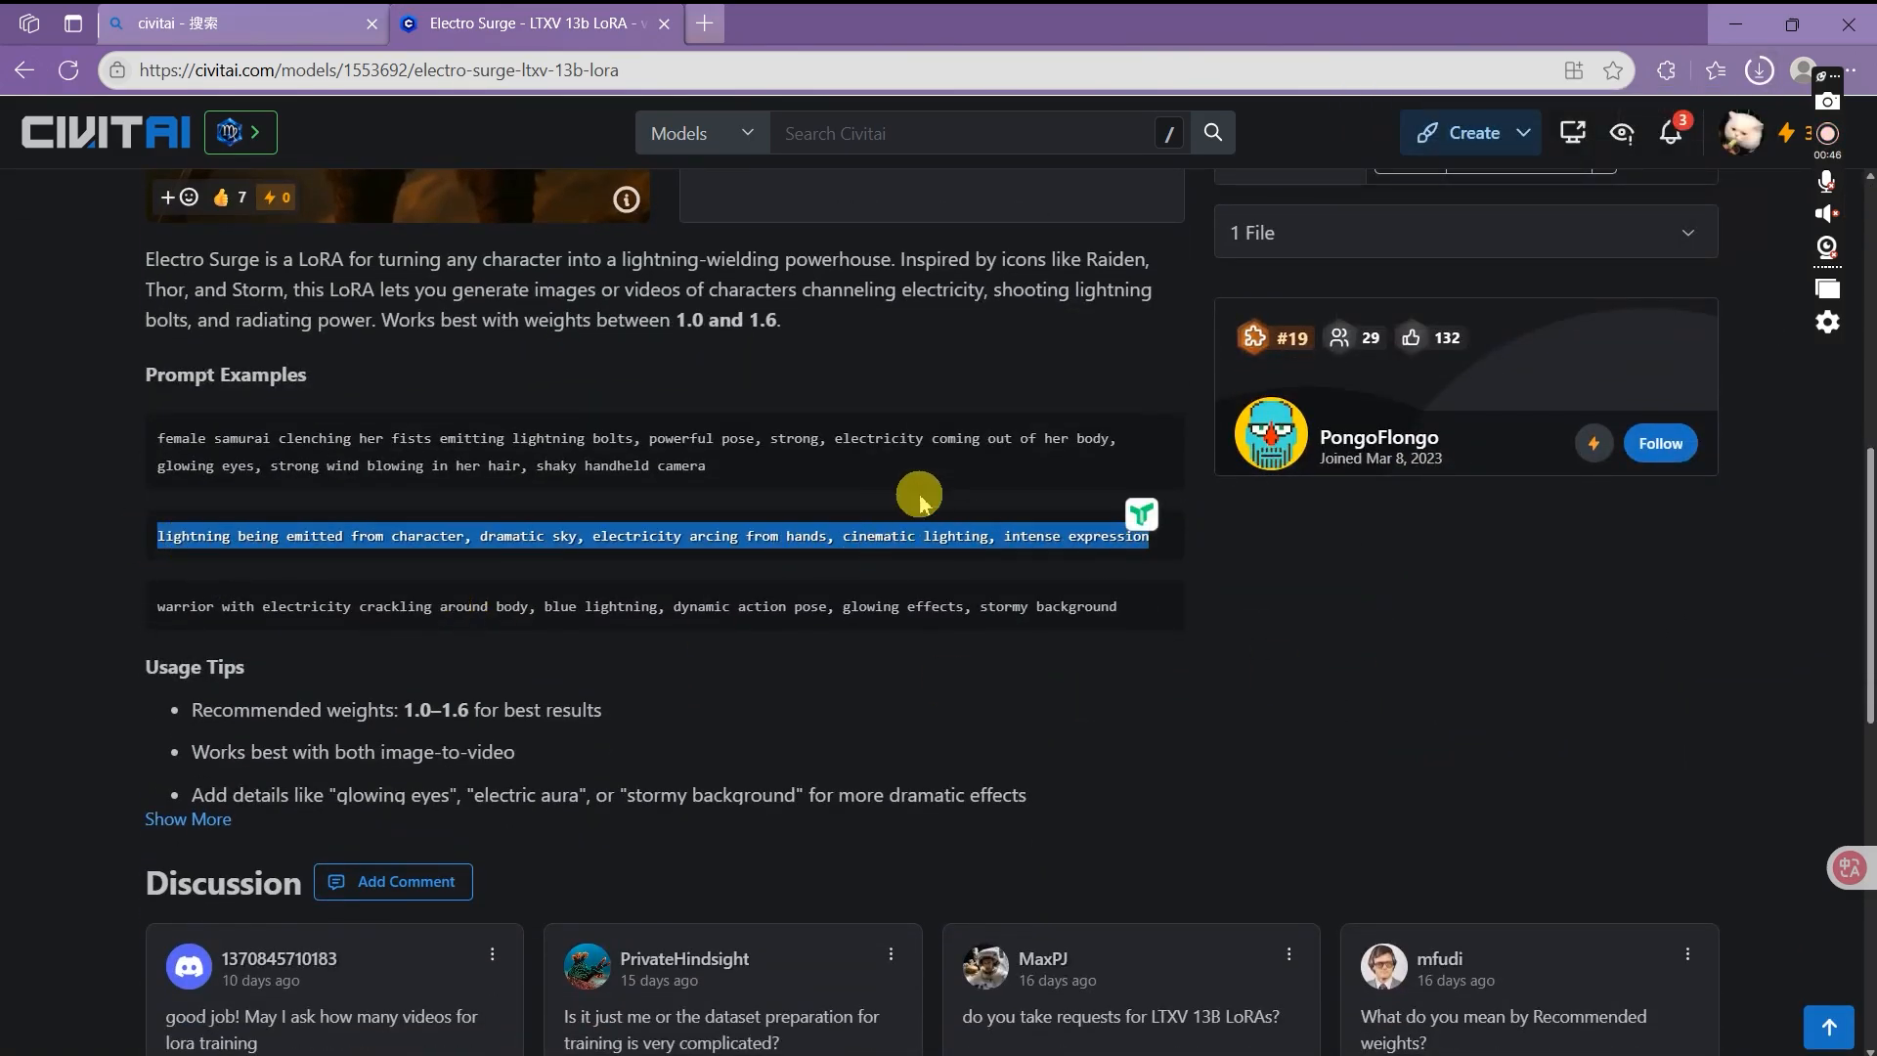
Go back to the Slime Fall LoRA page and copy its trigger words "slime pouring, slime fall, slime dripping, sticky slime".
click(25, 71)
click(1056, 589)
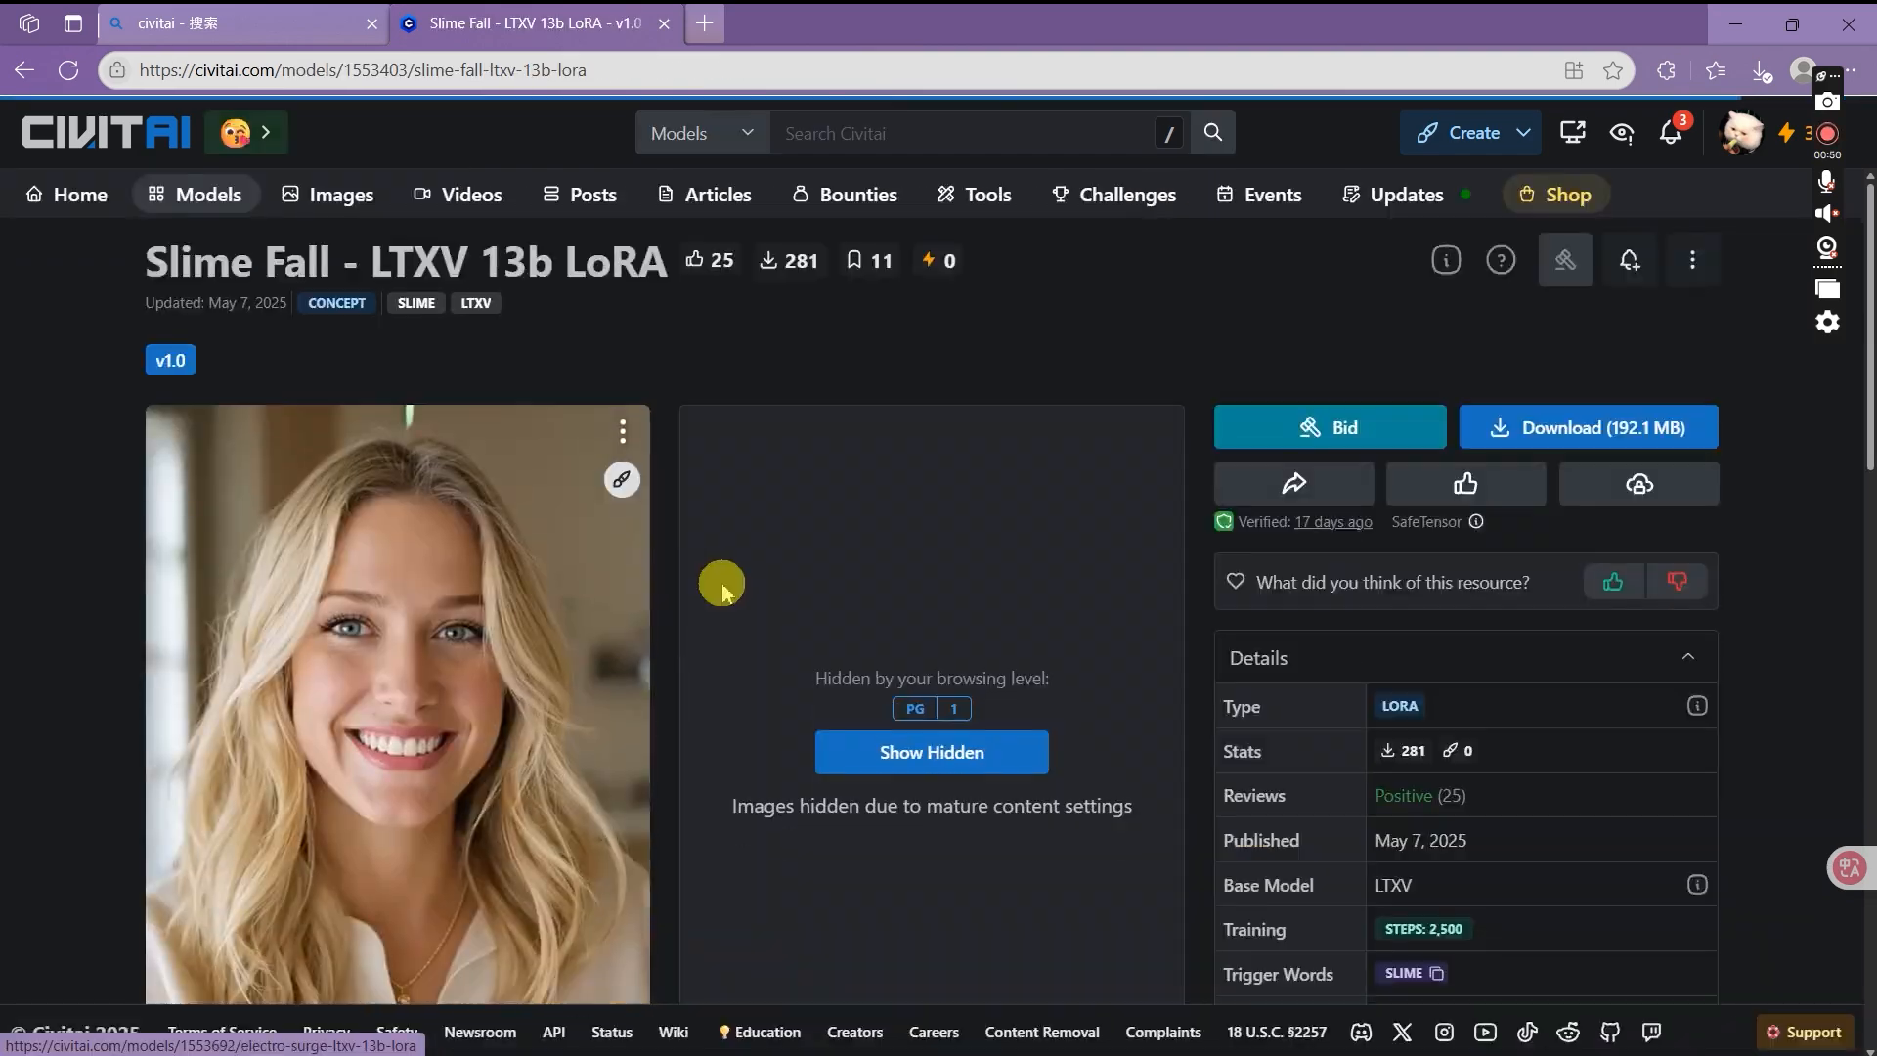
scroll(720, 588, down, 9)
drag(144, 544, 614, 555)
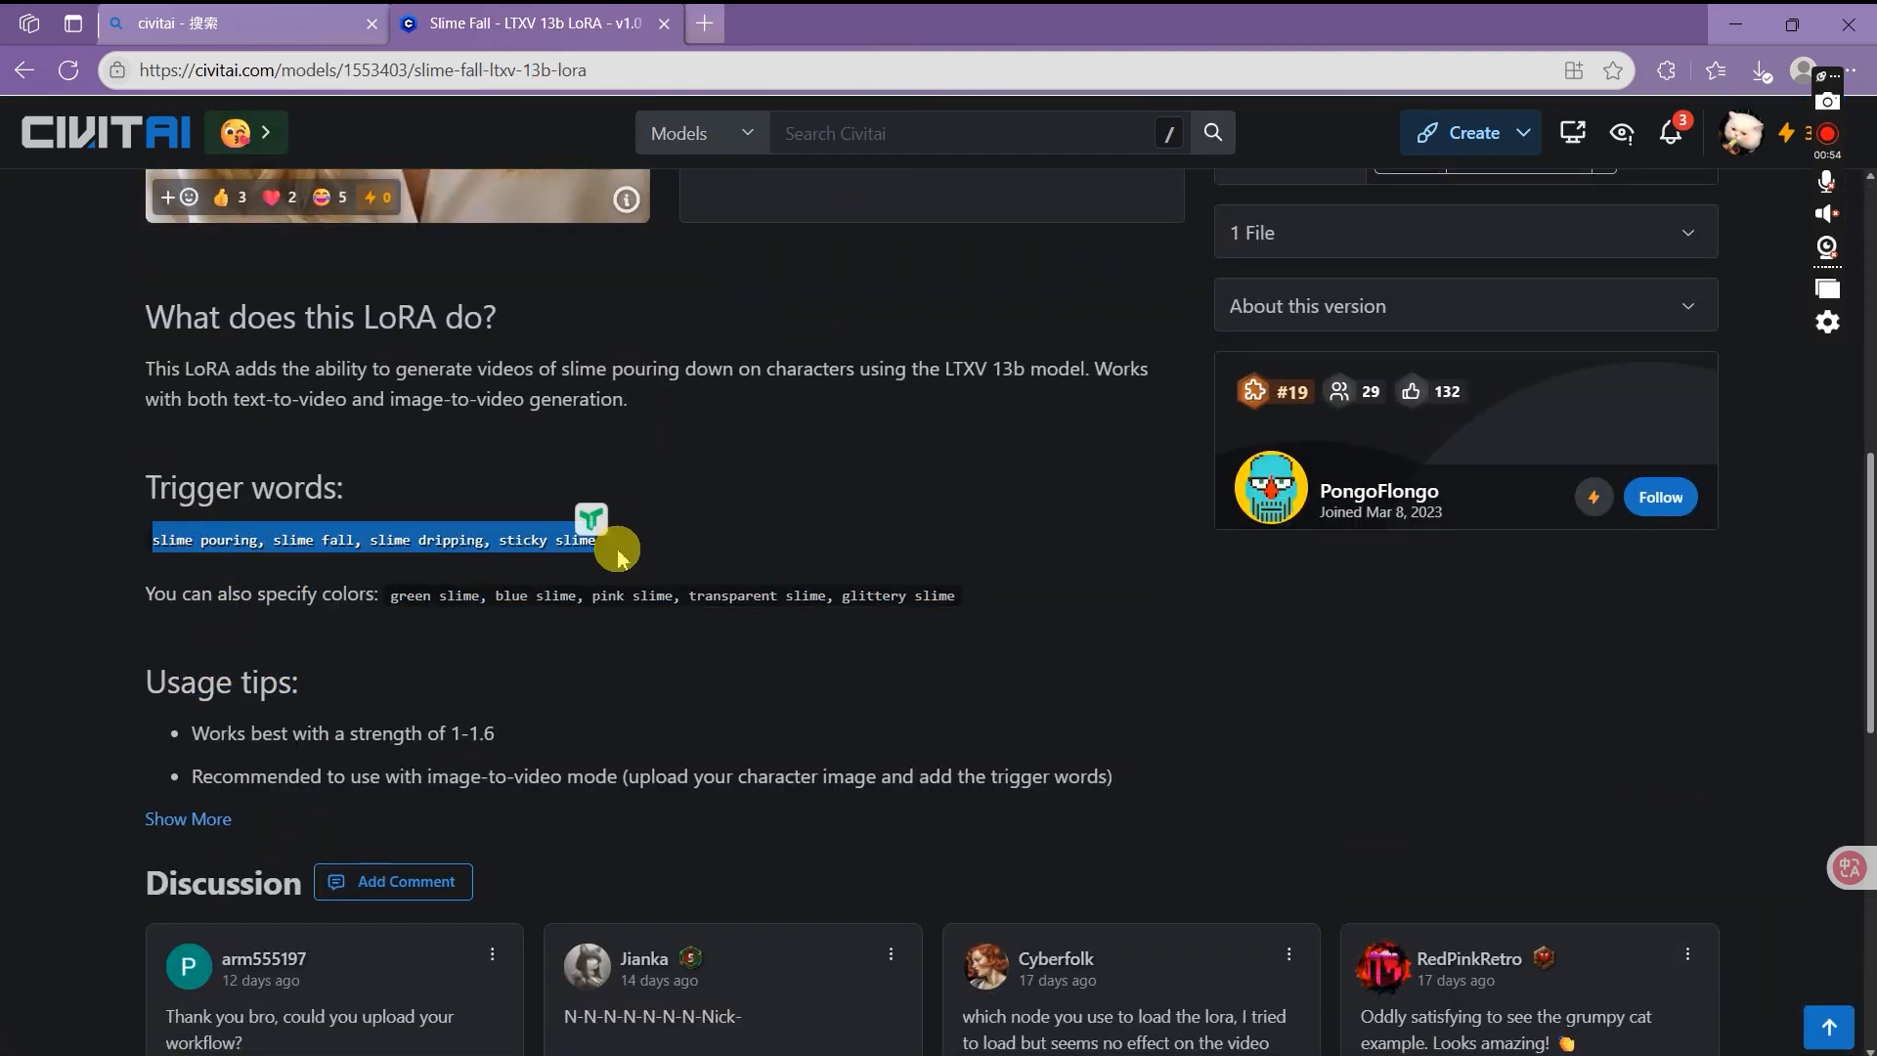
click(767, 507)
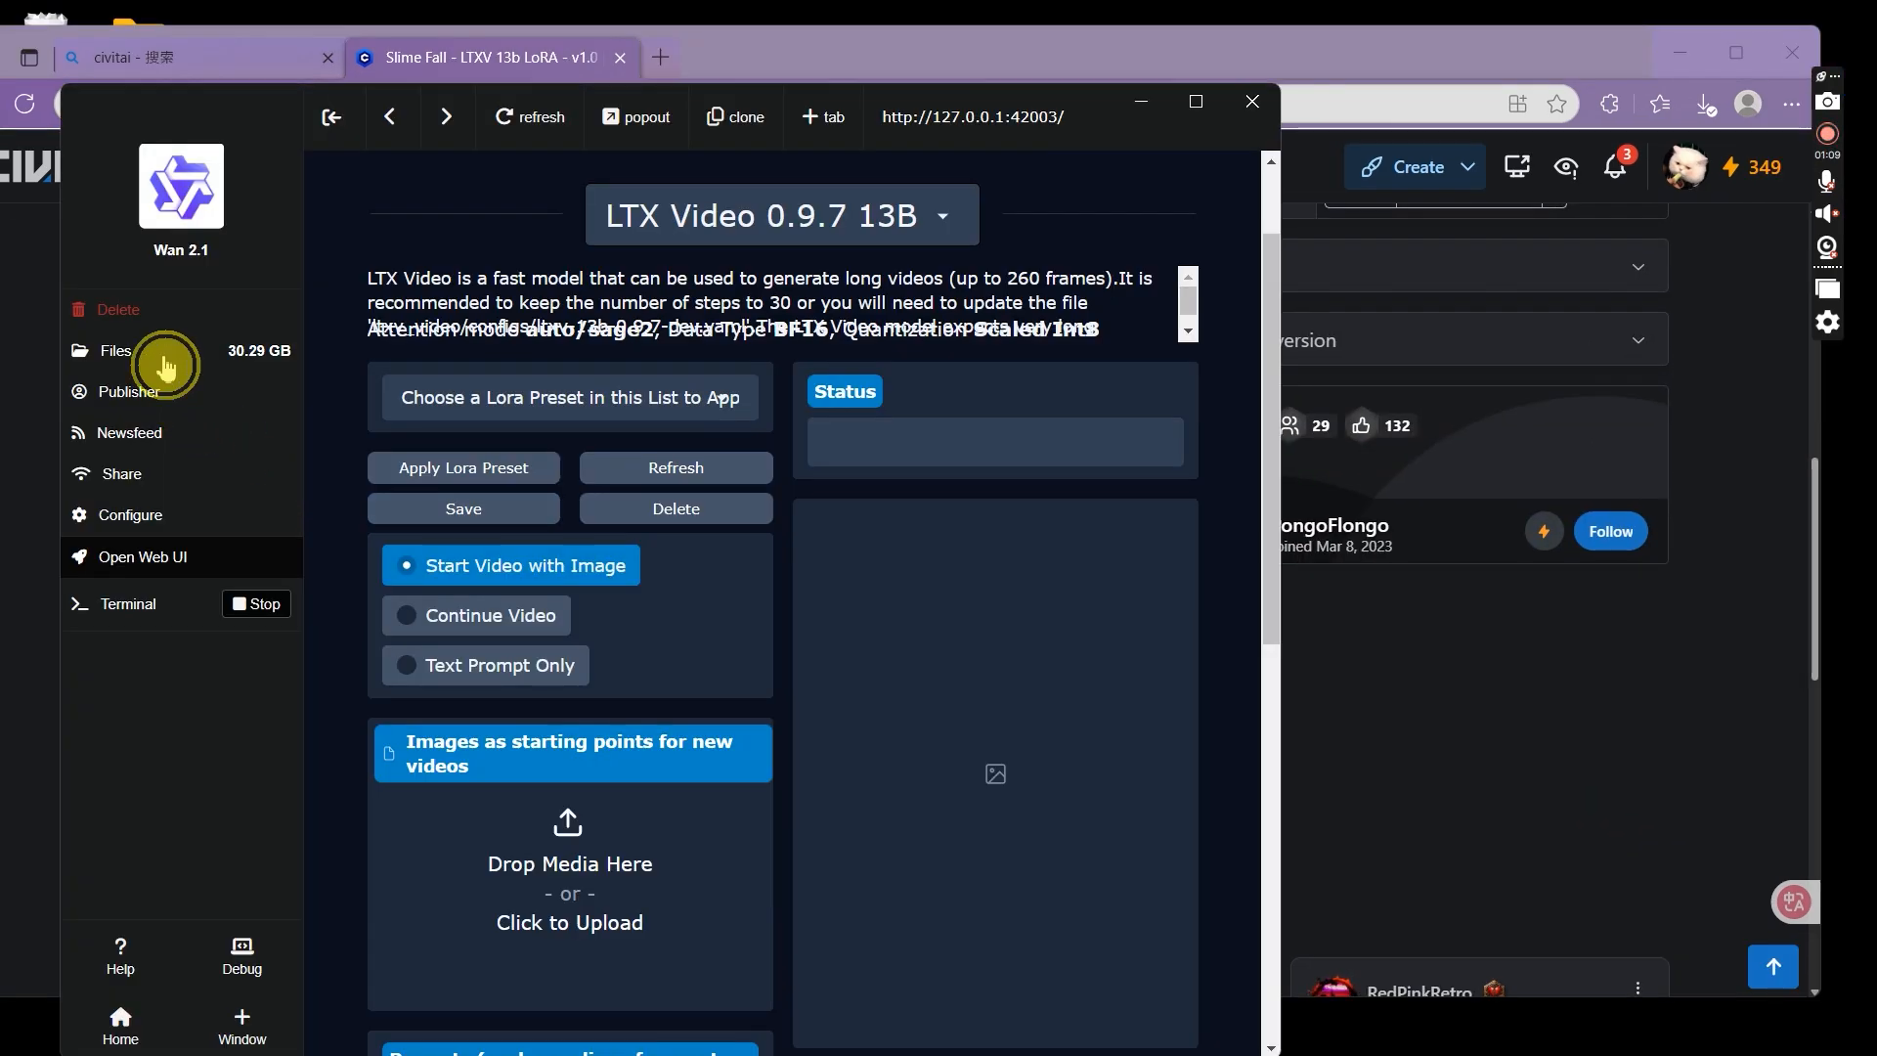
Open the Wan 2.1 install location from Pinokio's file view and browse to the folder wan.git > app > loras_ltxv.
click(399, 247)
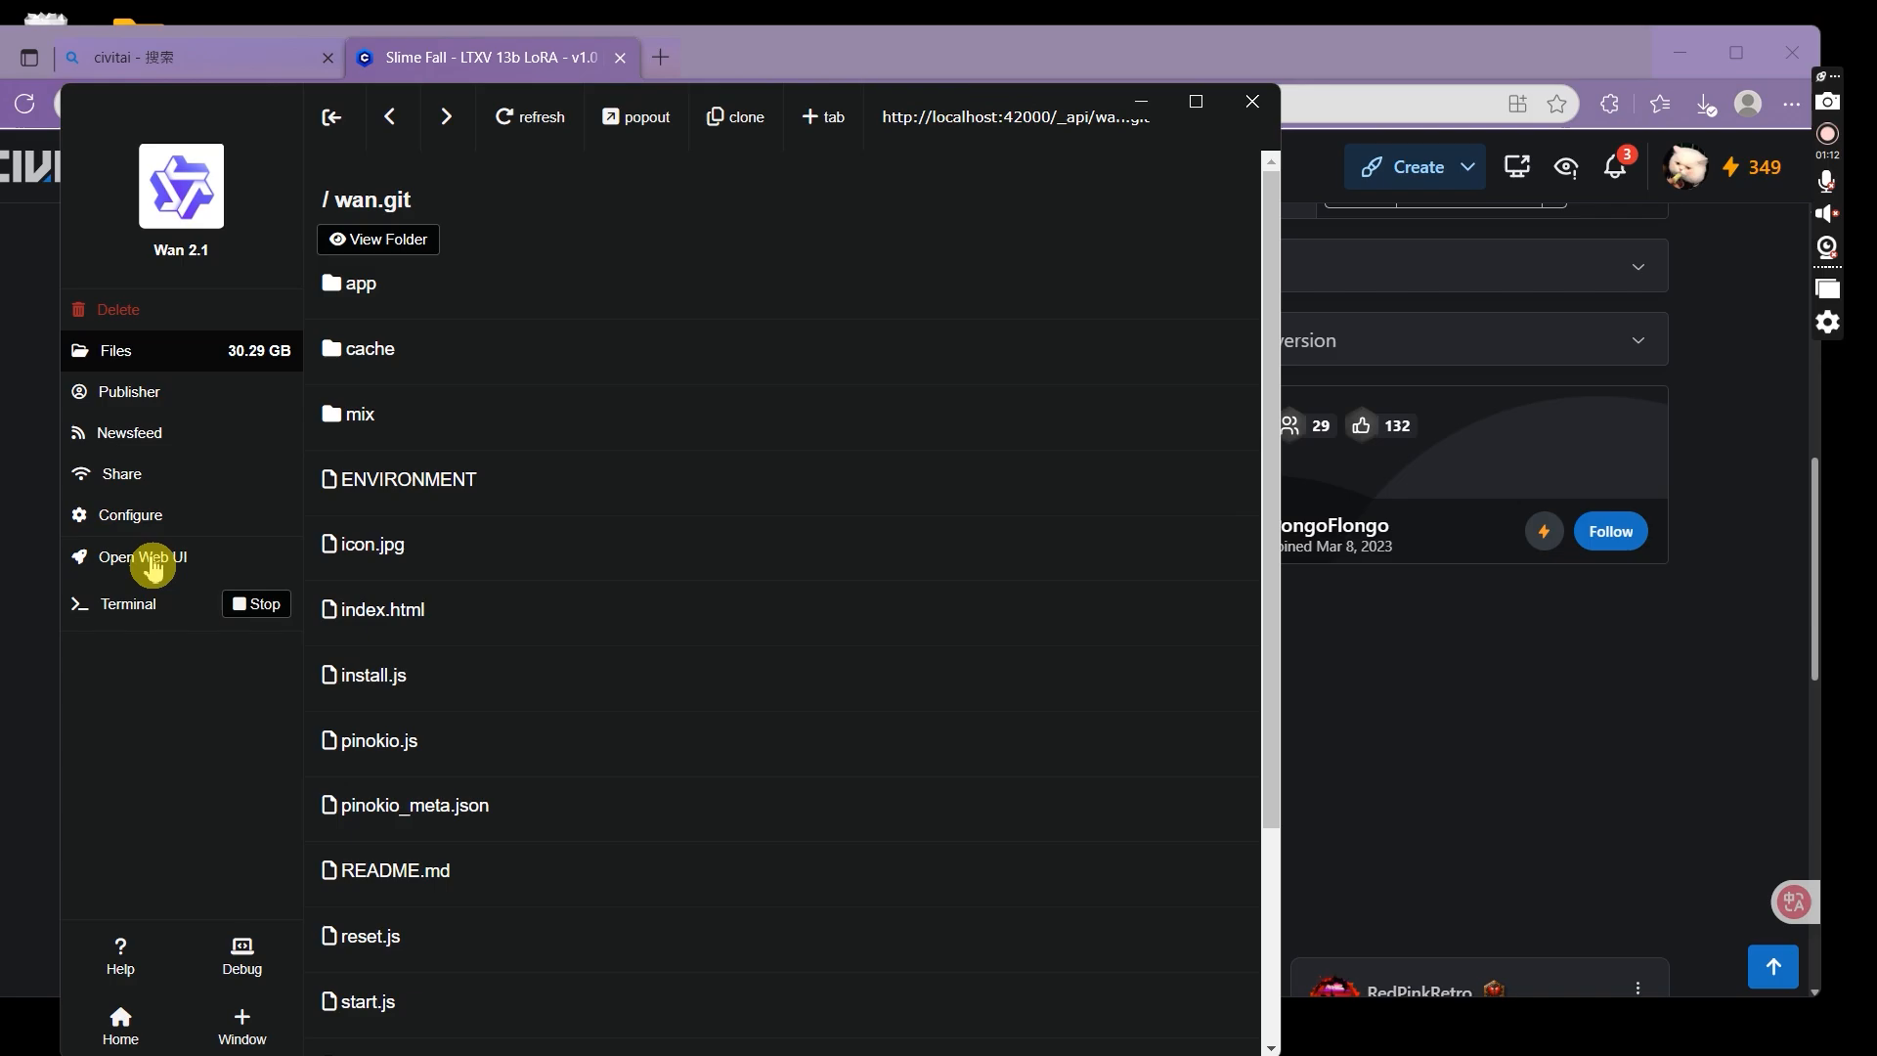
click(147, 557)
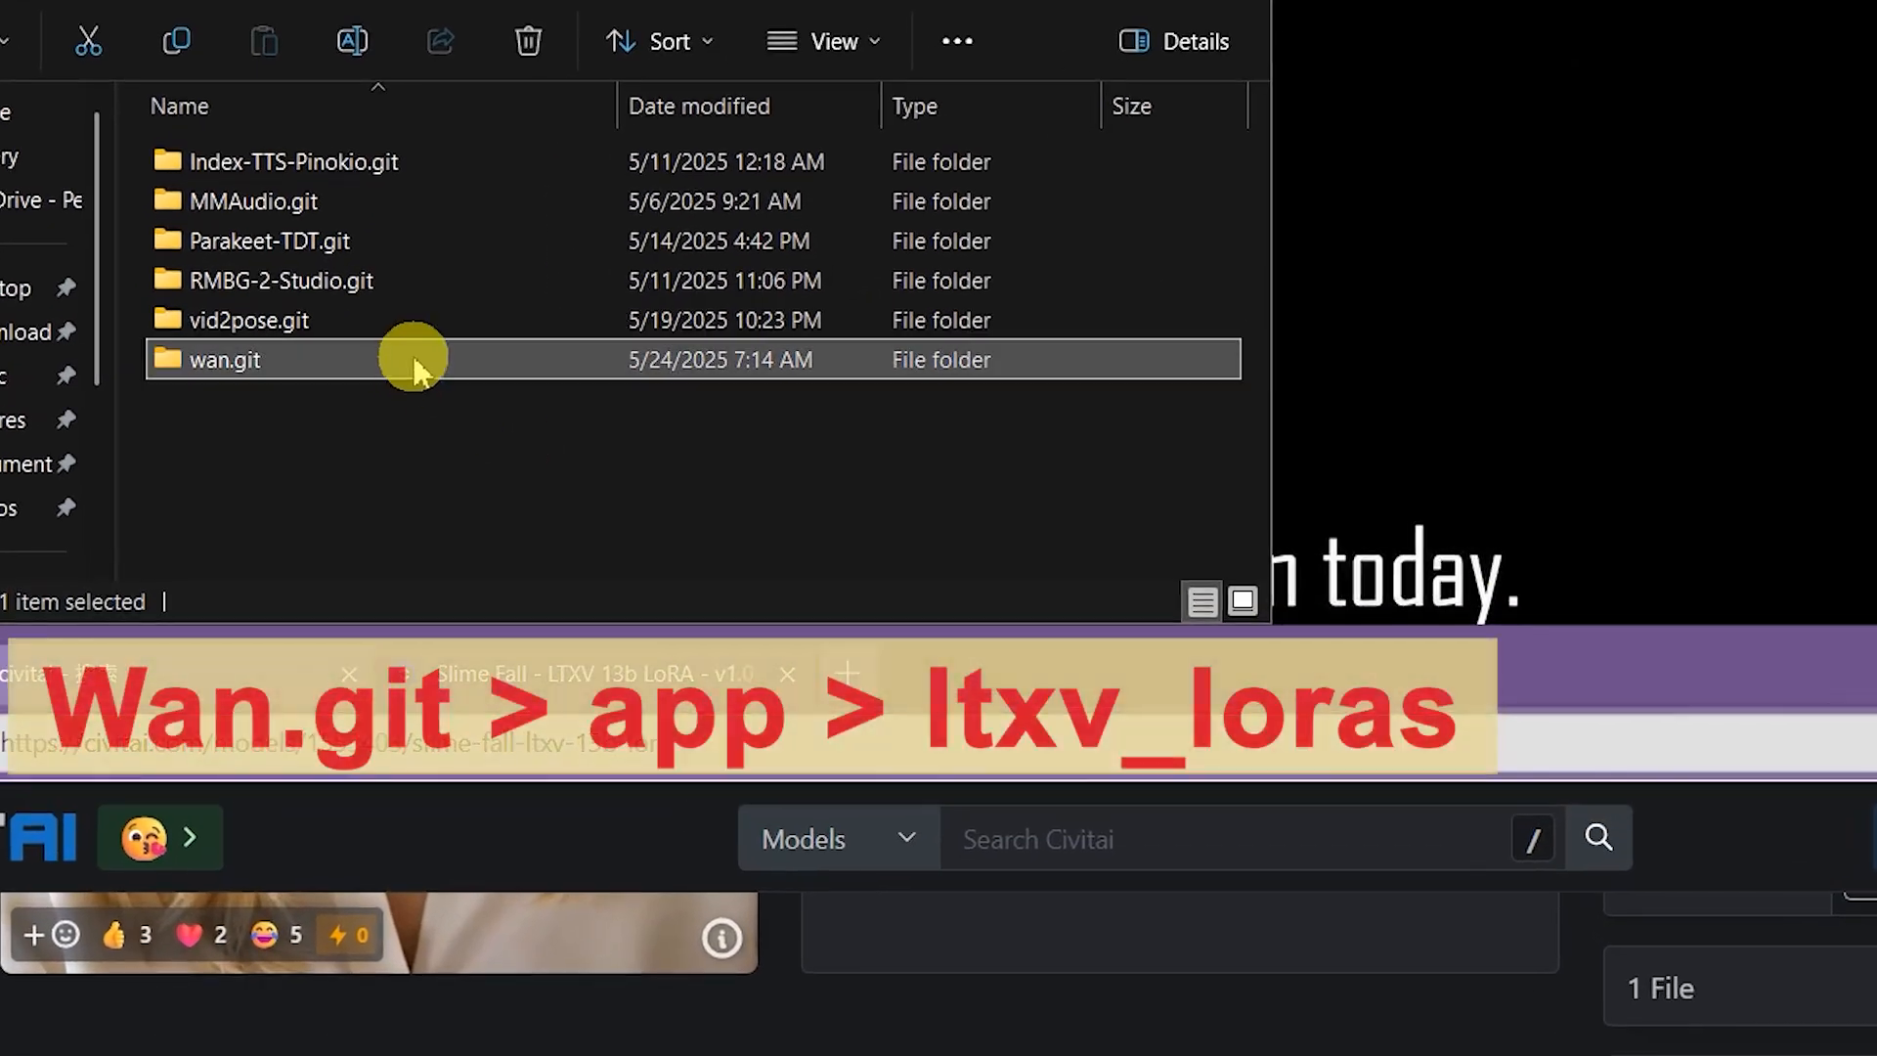
double_click(413, 361)
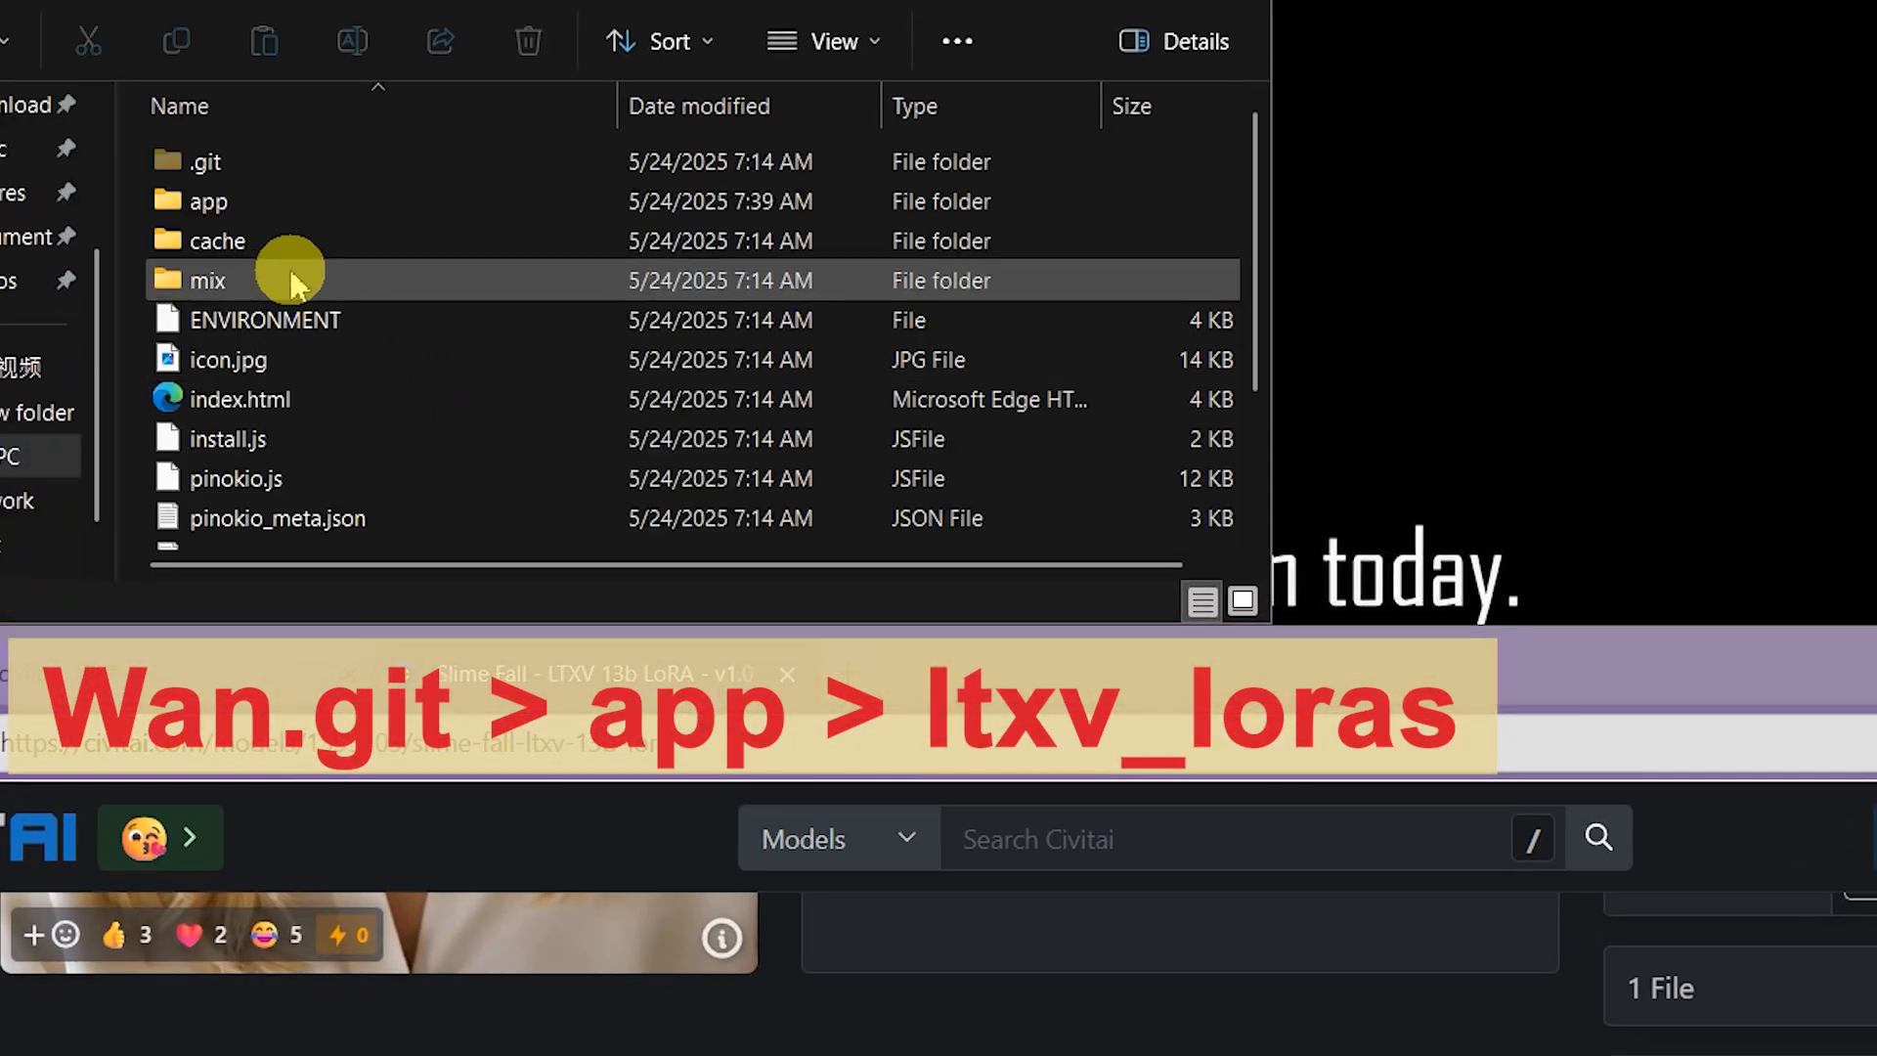
double_click(277, 199)
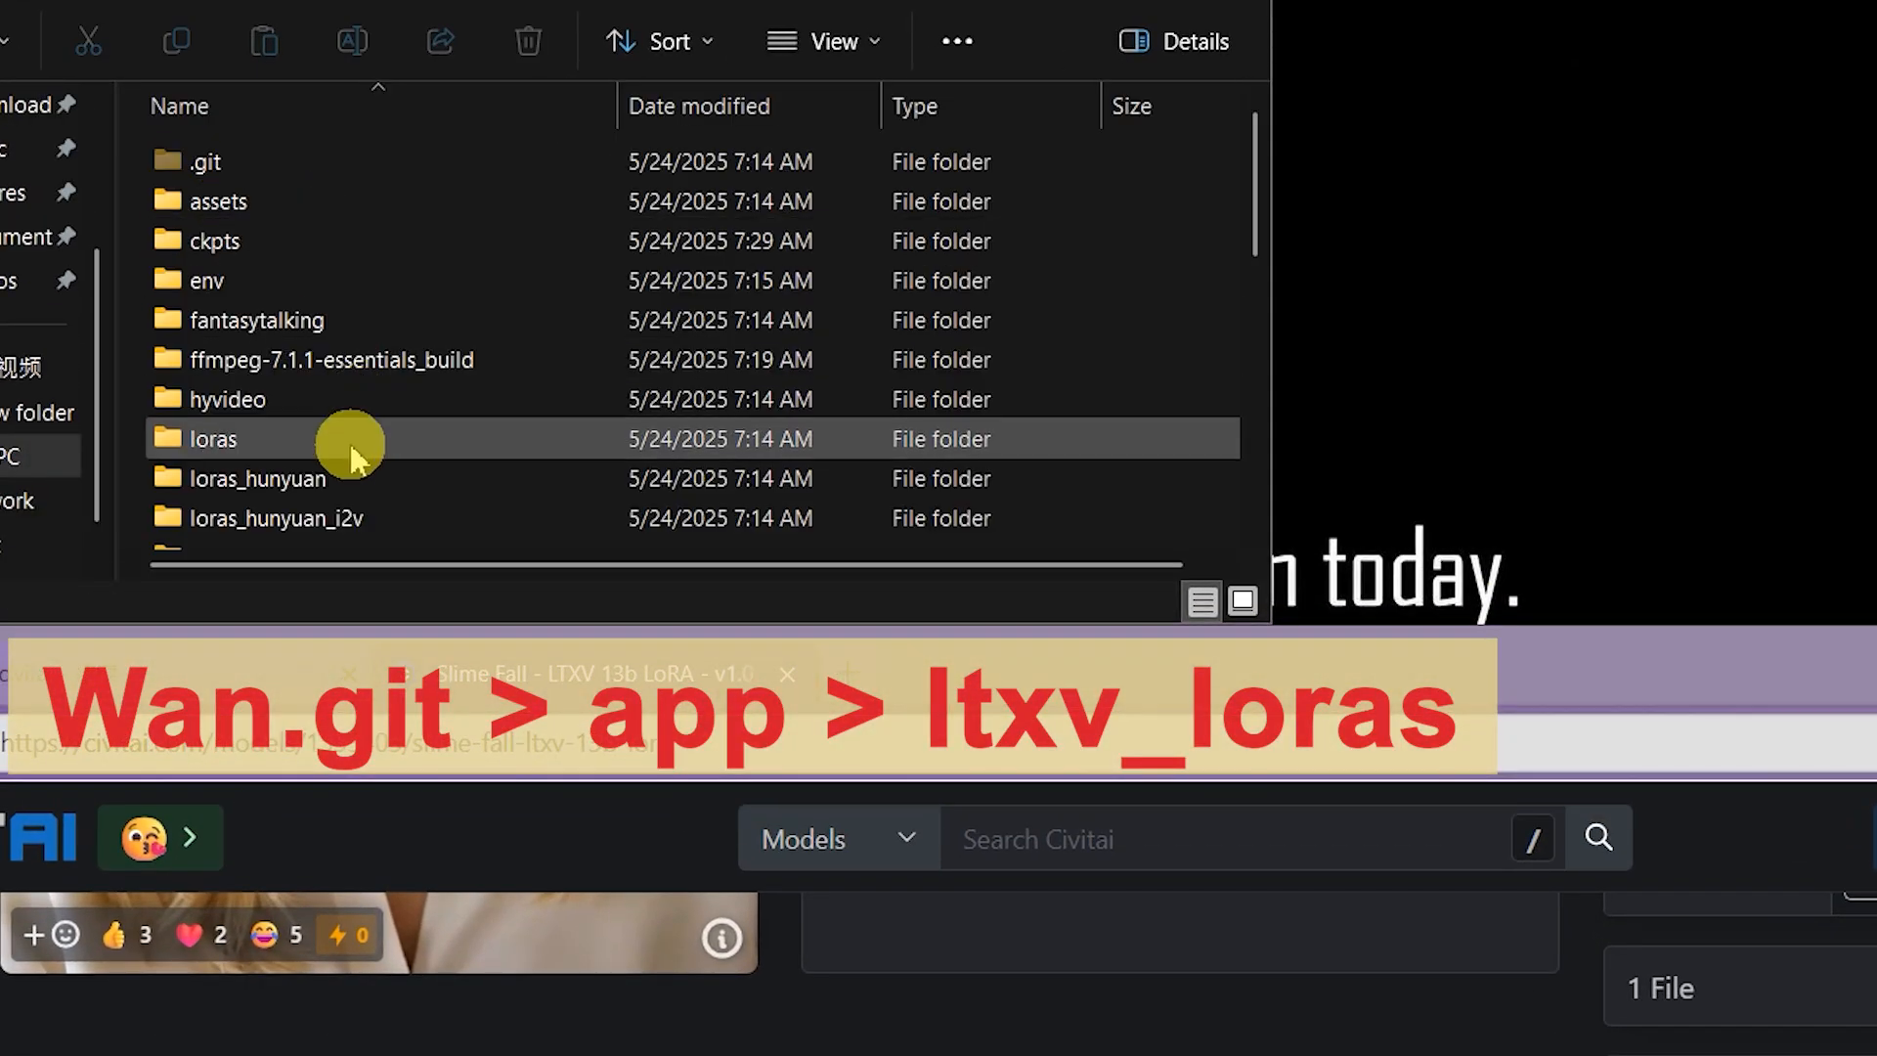
scroll(352, 430, down, 2)
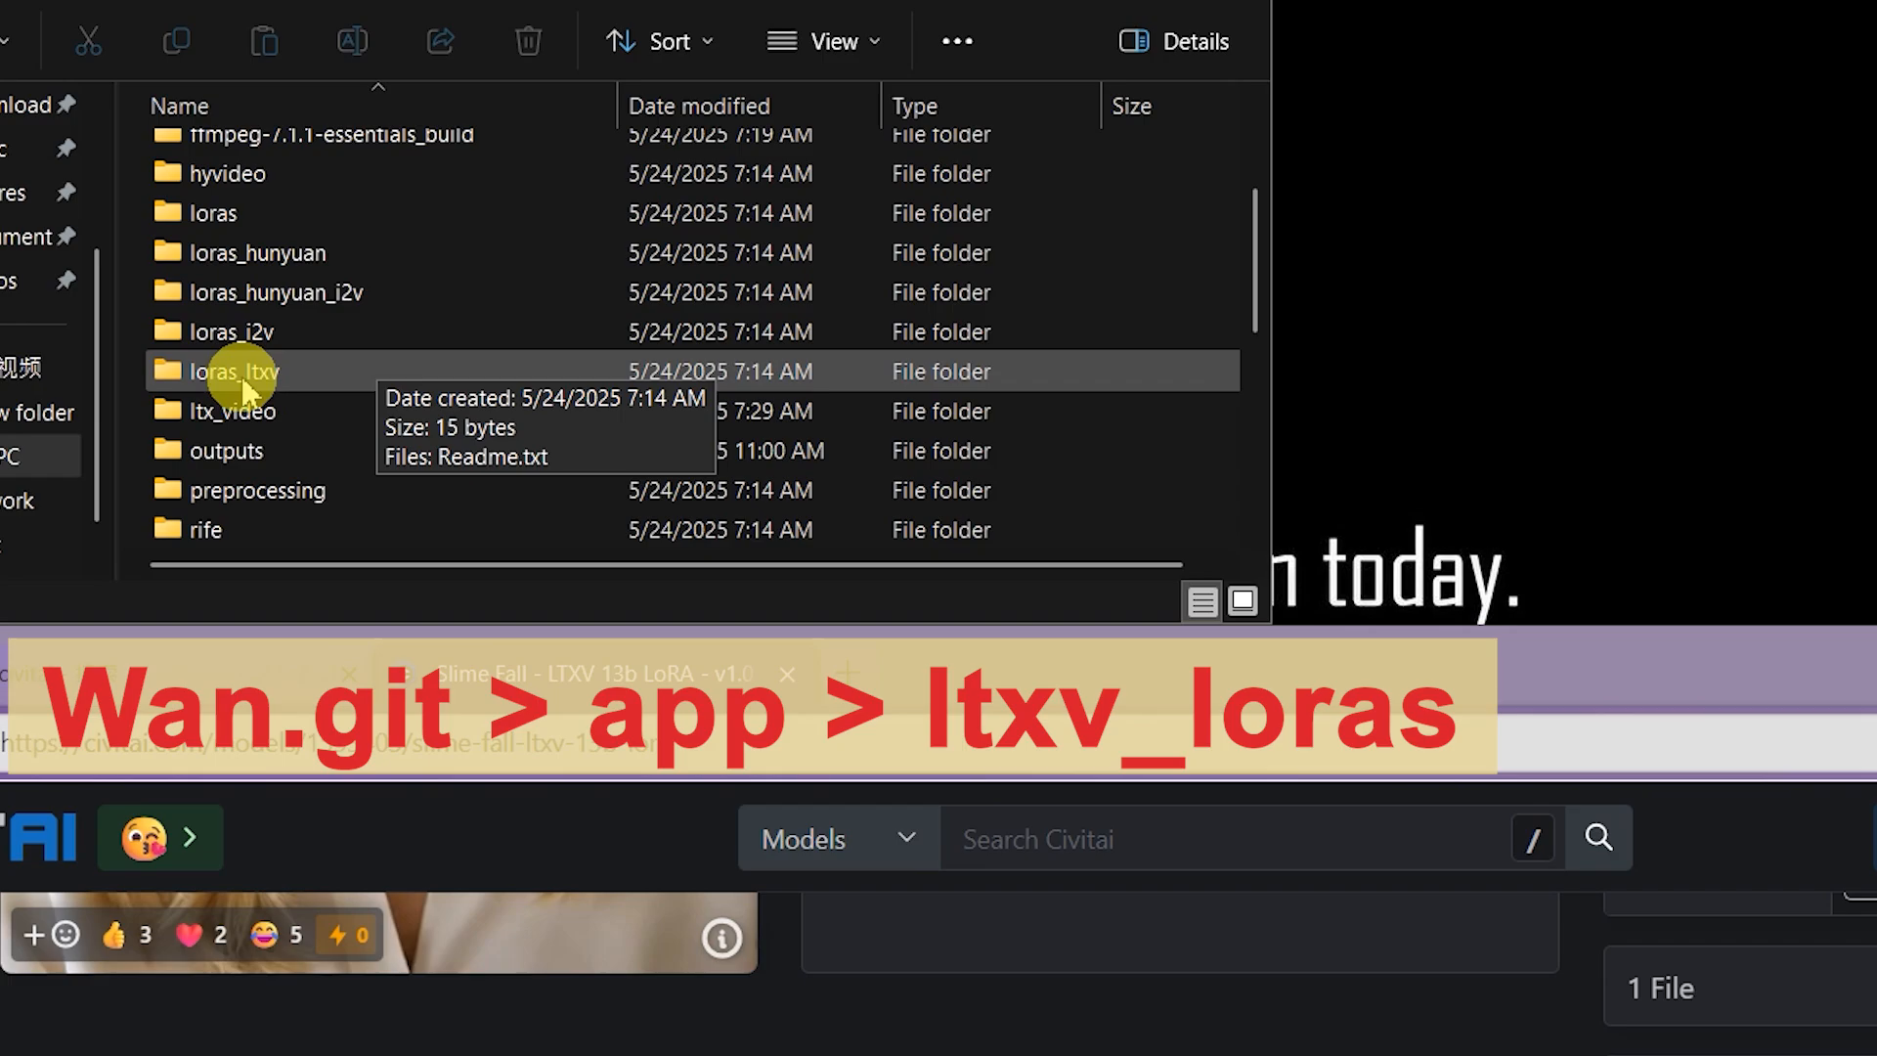
double_click(262, 377)
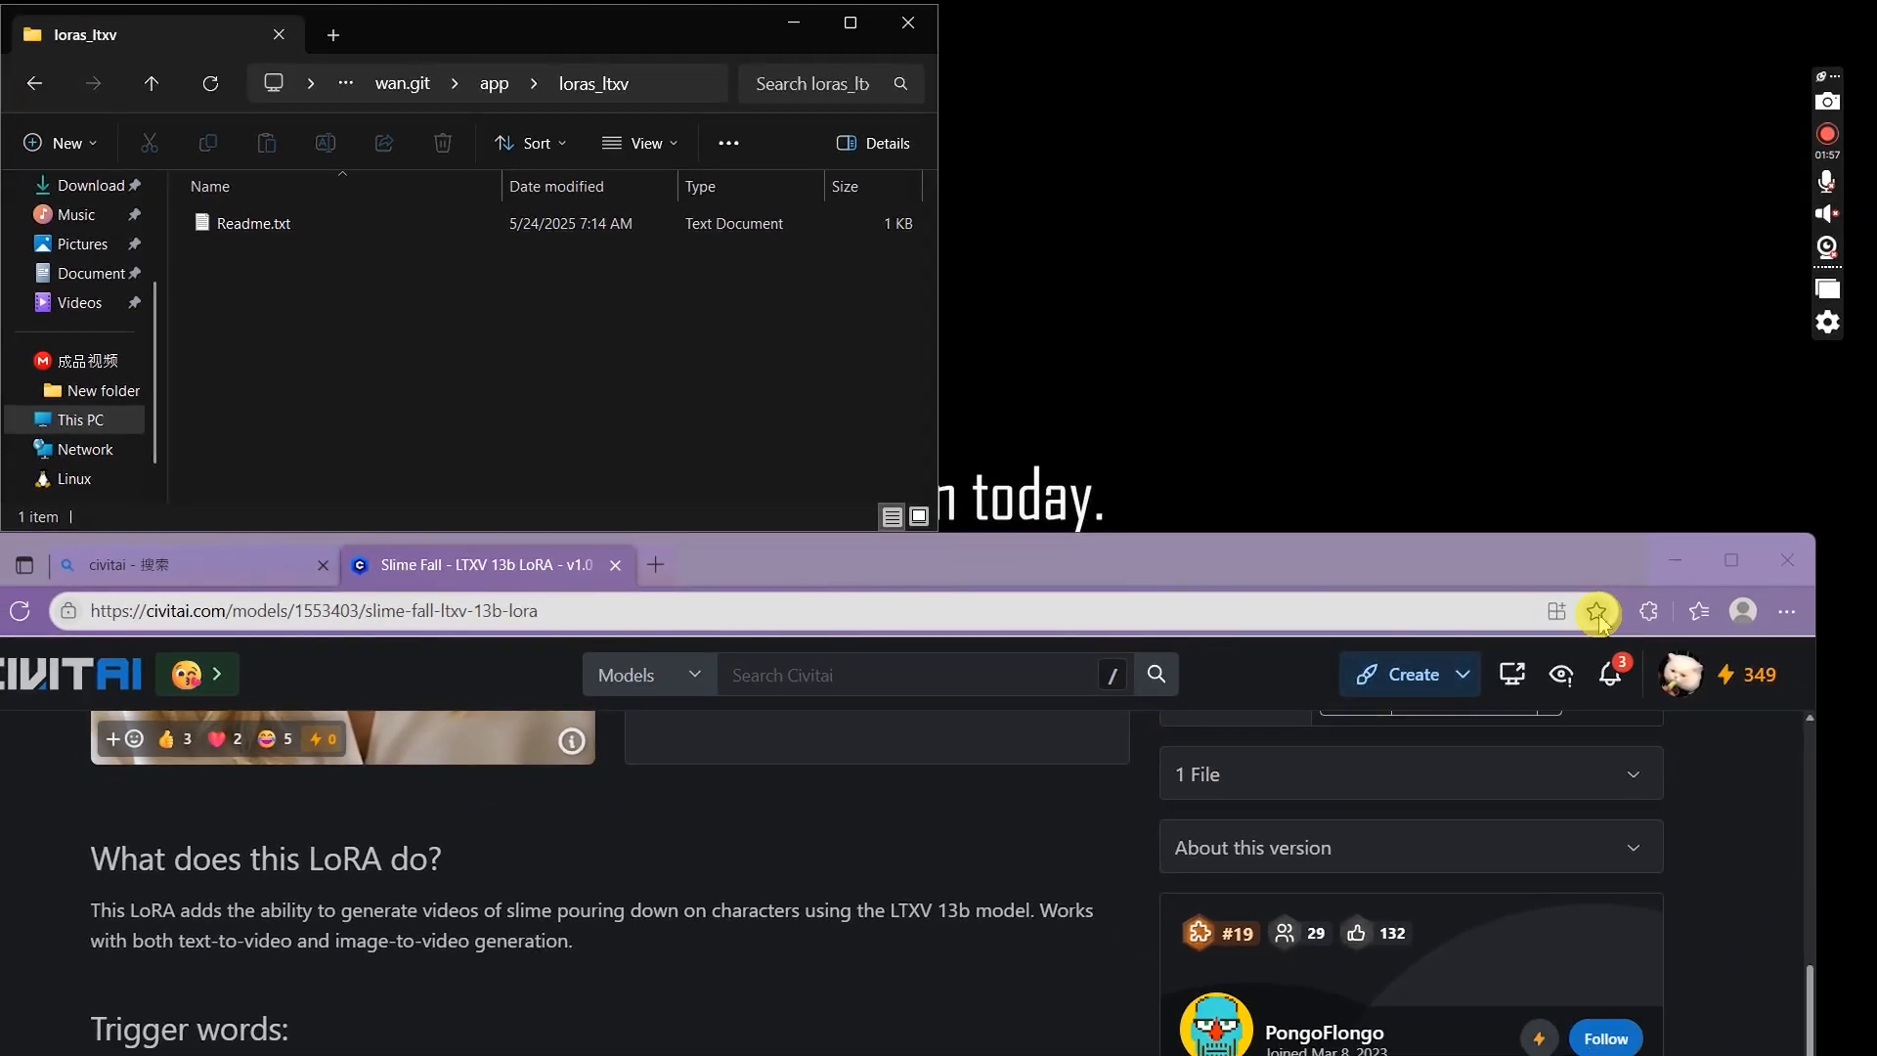
Place the downloaded electricity_13b (1).safetensors and slime_13b_comfy (1).safetensors in the loras_ltxv folder and put both windows away.
click(1790, 613)
click(1417, 980)
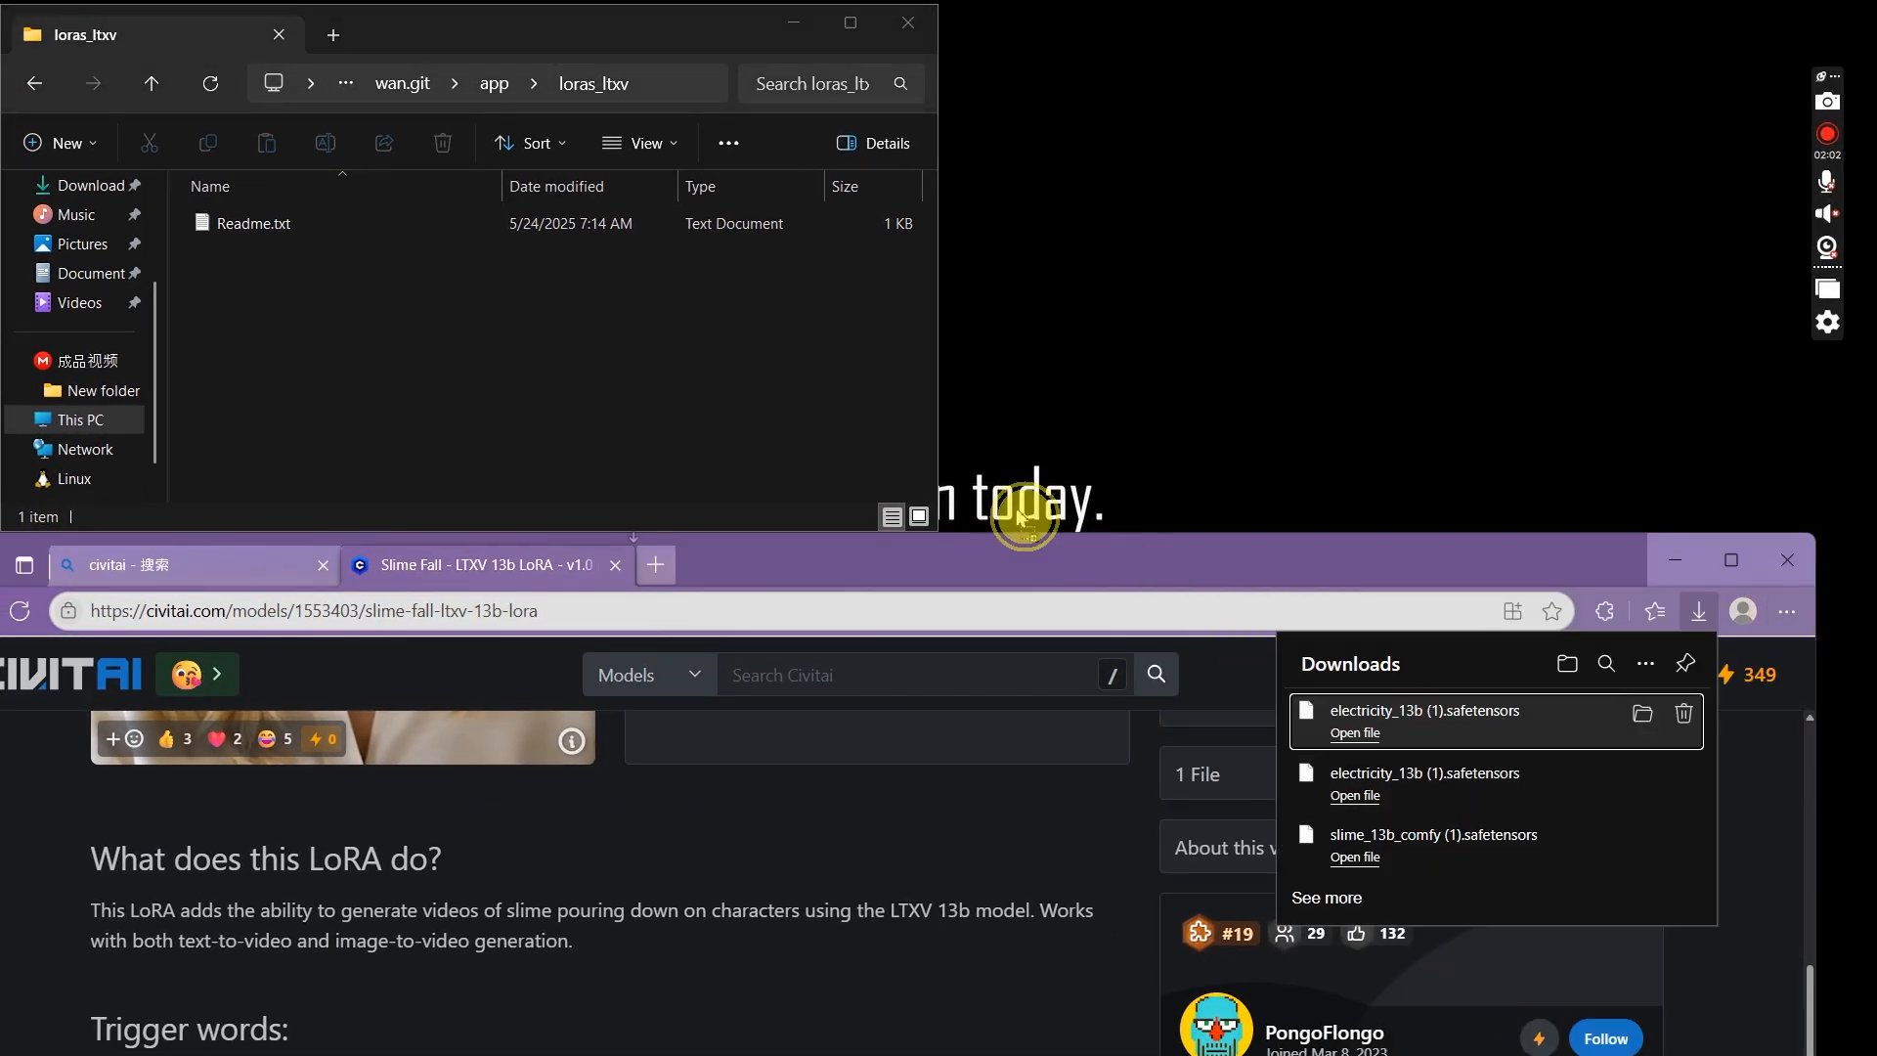
drag(1149, 616, 587, 371)
drag(1418, 836, 685, 411)
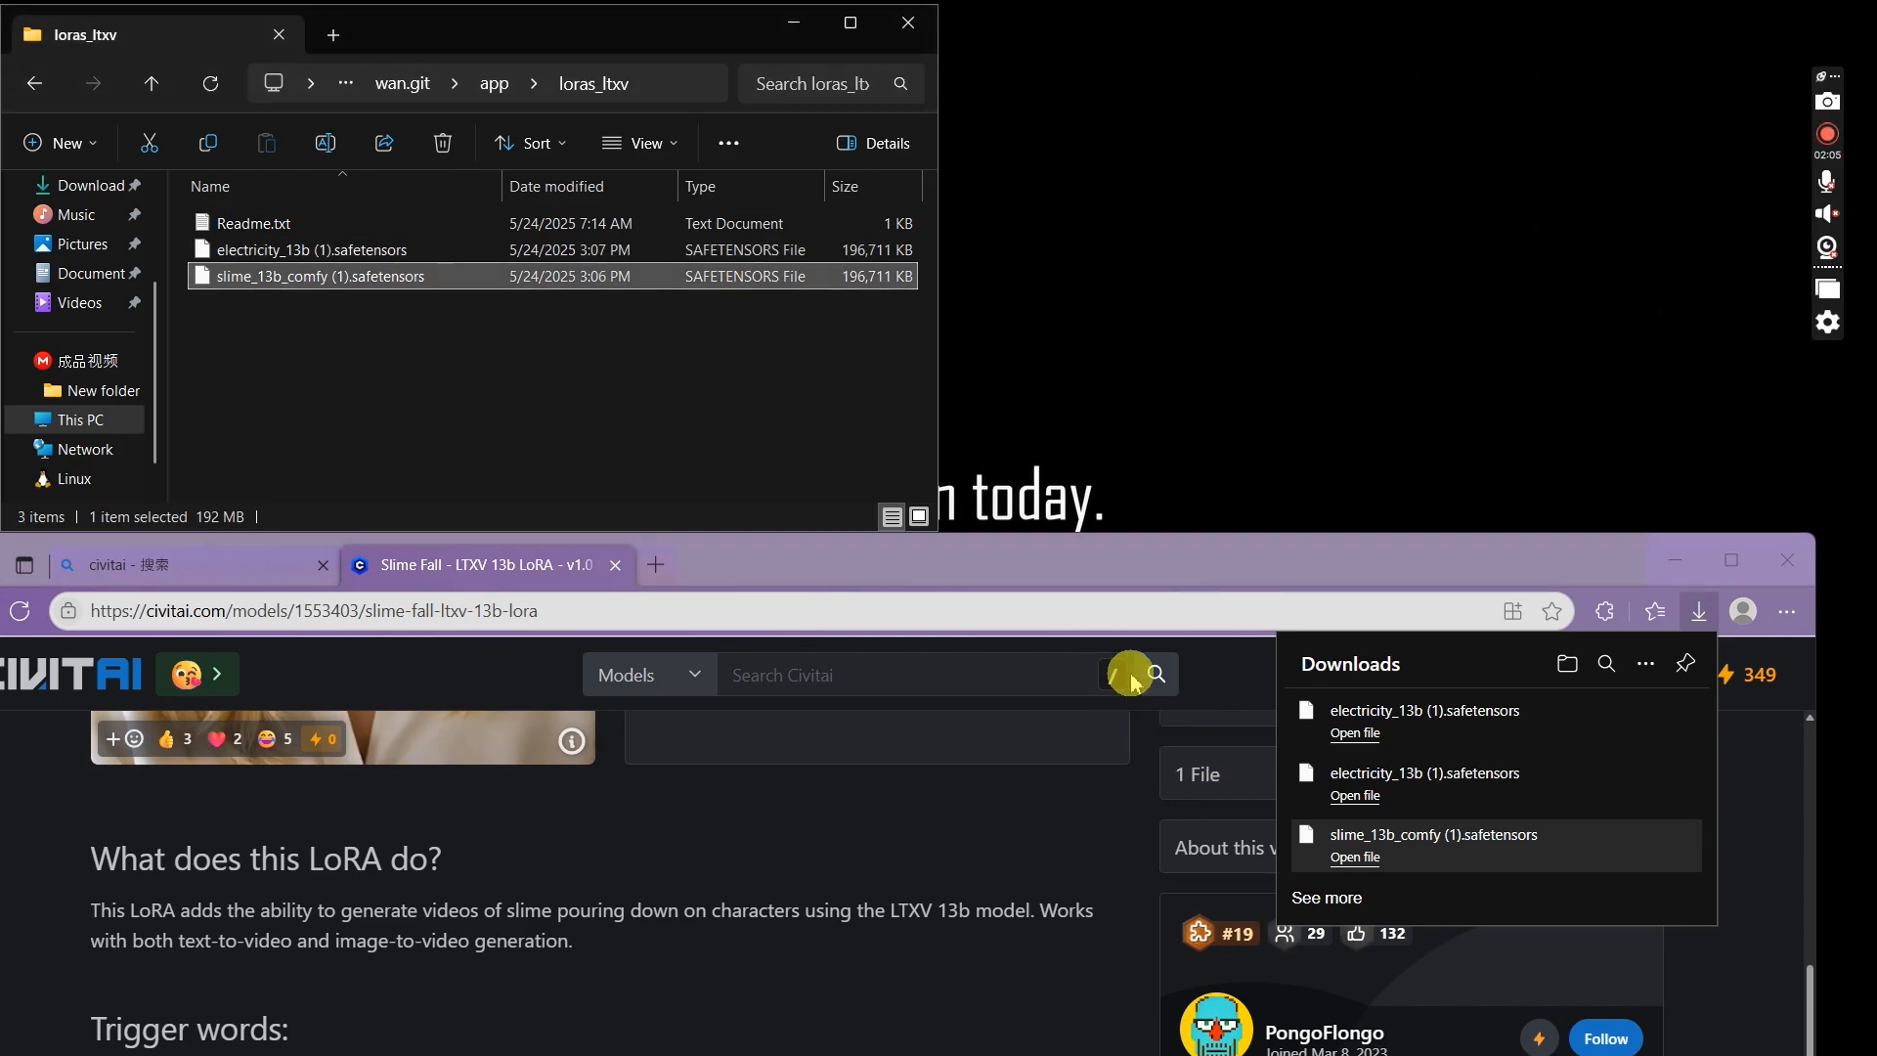
click(1669, 555)
click(908, 22)
Switch to the Wan 2.1 window in Pinokio, maximize it and check the Lora preset list.
key(super+Tab)
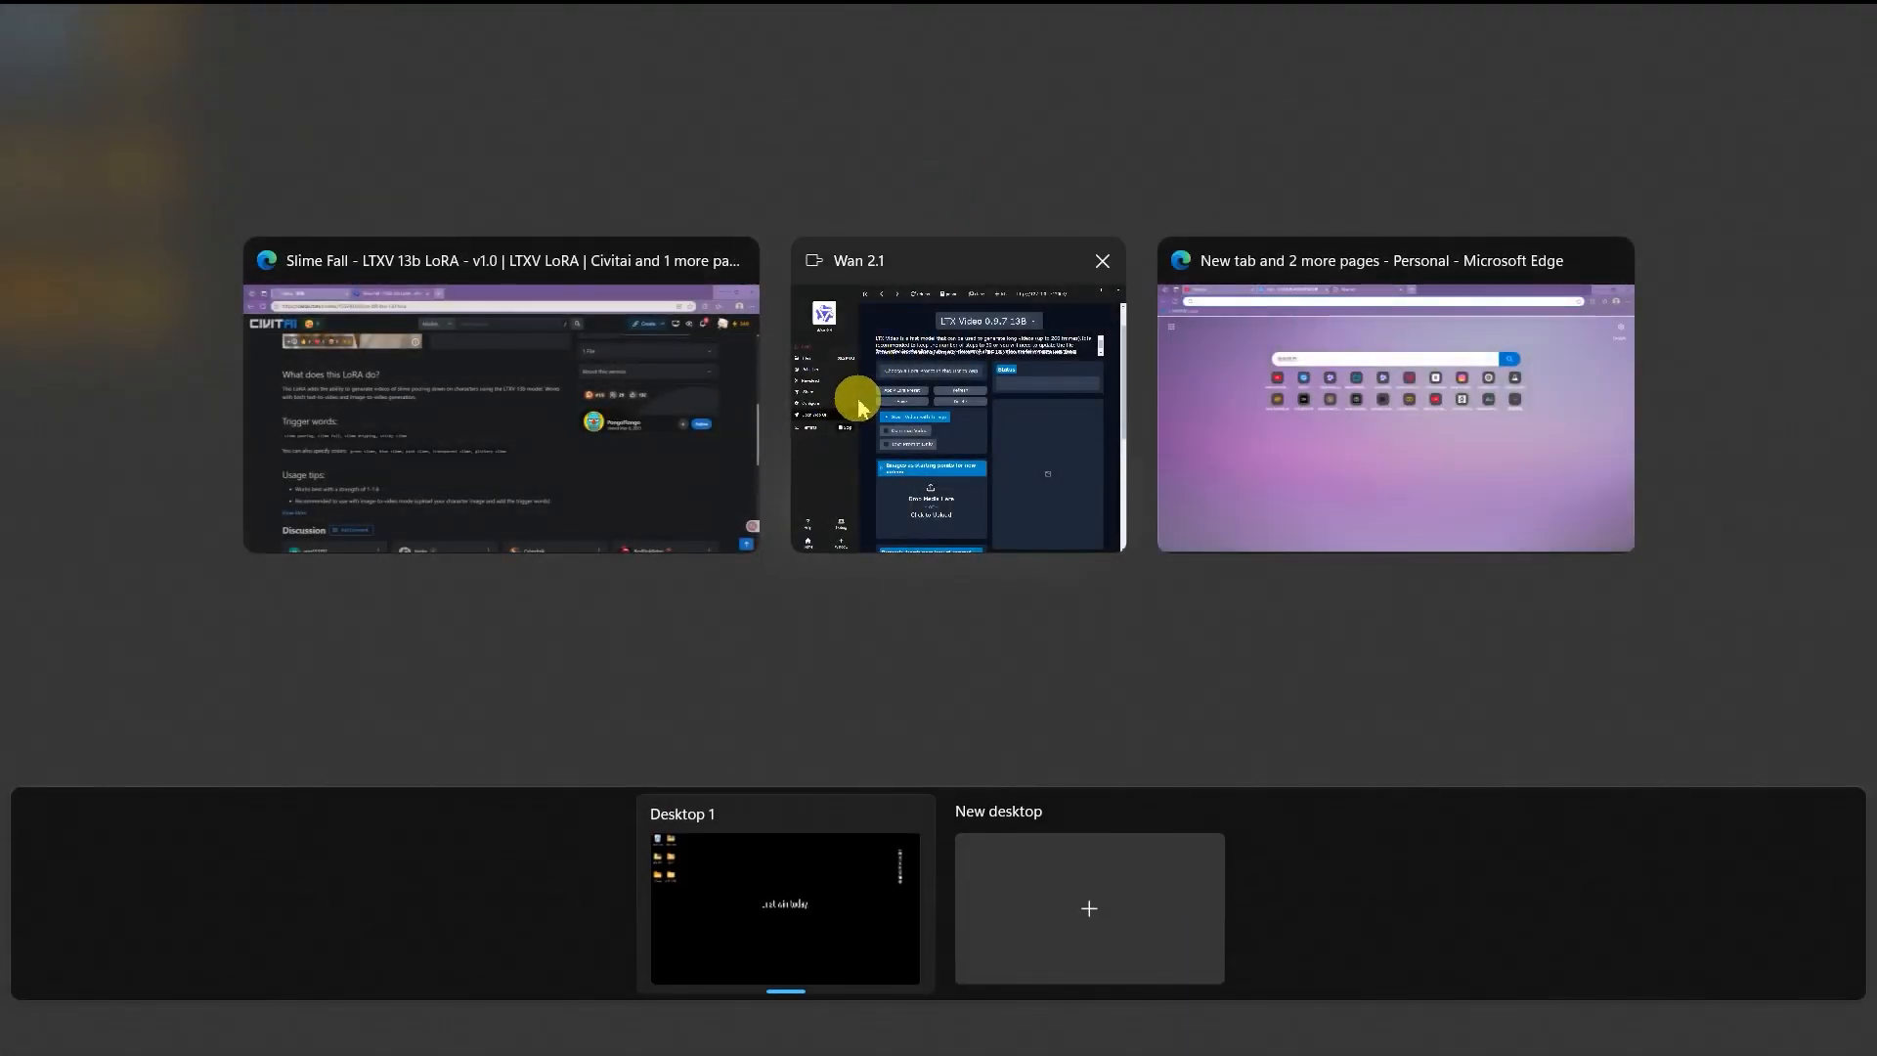
click(851, 398)
click(1195, 102)
click(968, 317)
click(921, 262)
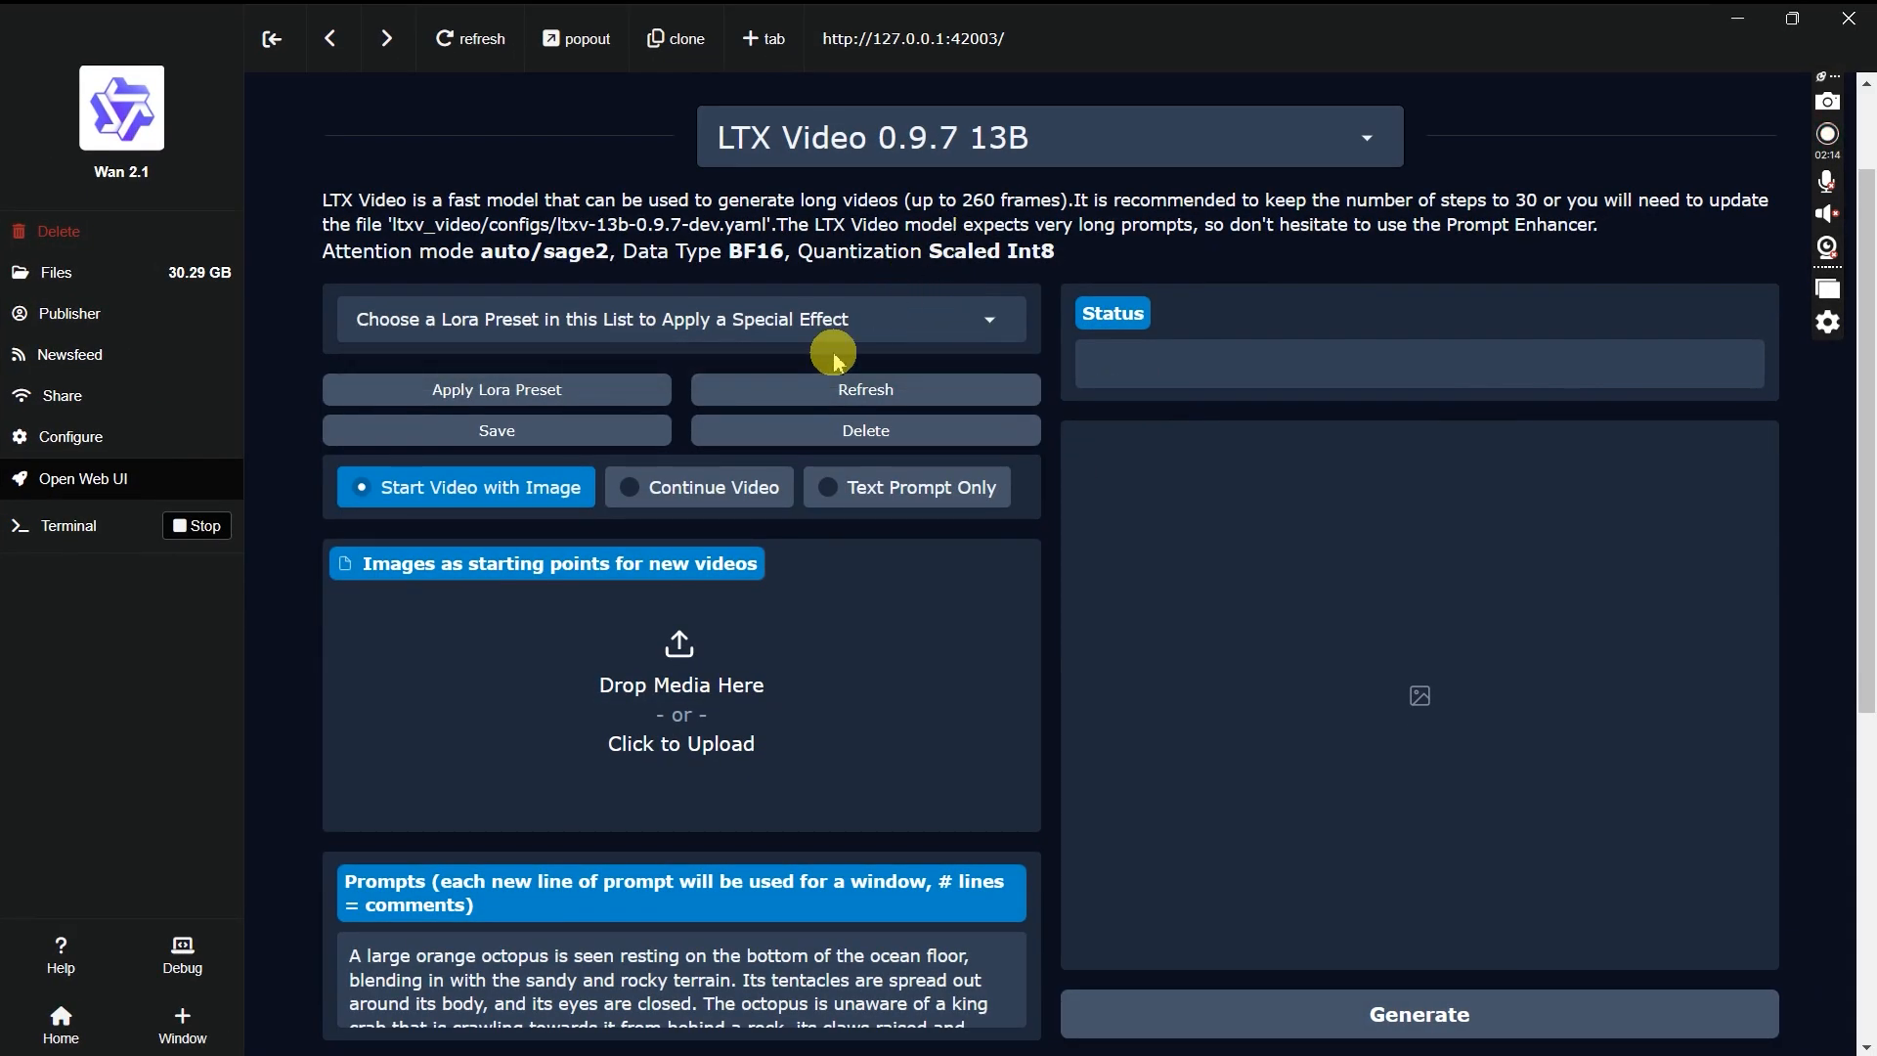
Enable Advanced Mode and activate the electricity_13b (1) LoRA in the Loras settings.
scroll(858, 537, down, 5)
click(364, 885)
scroll(607, 636, down, 4)
click(501, 580)
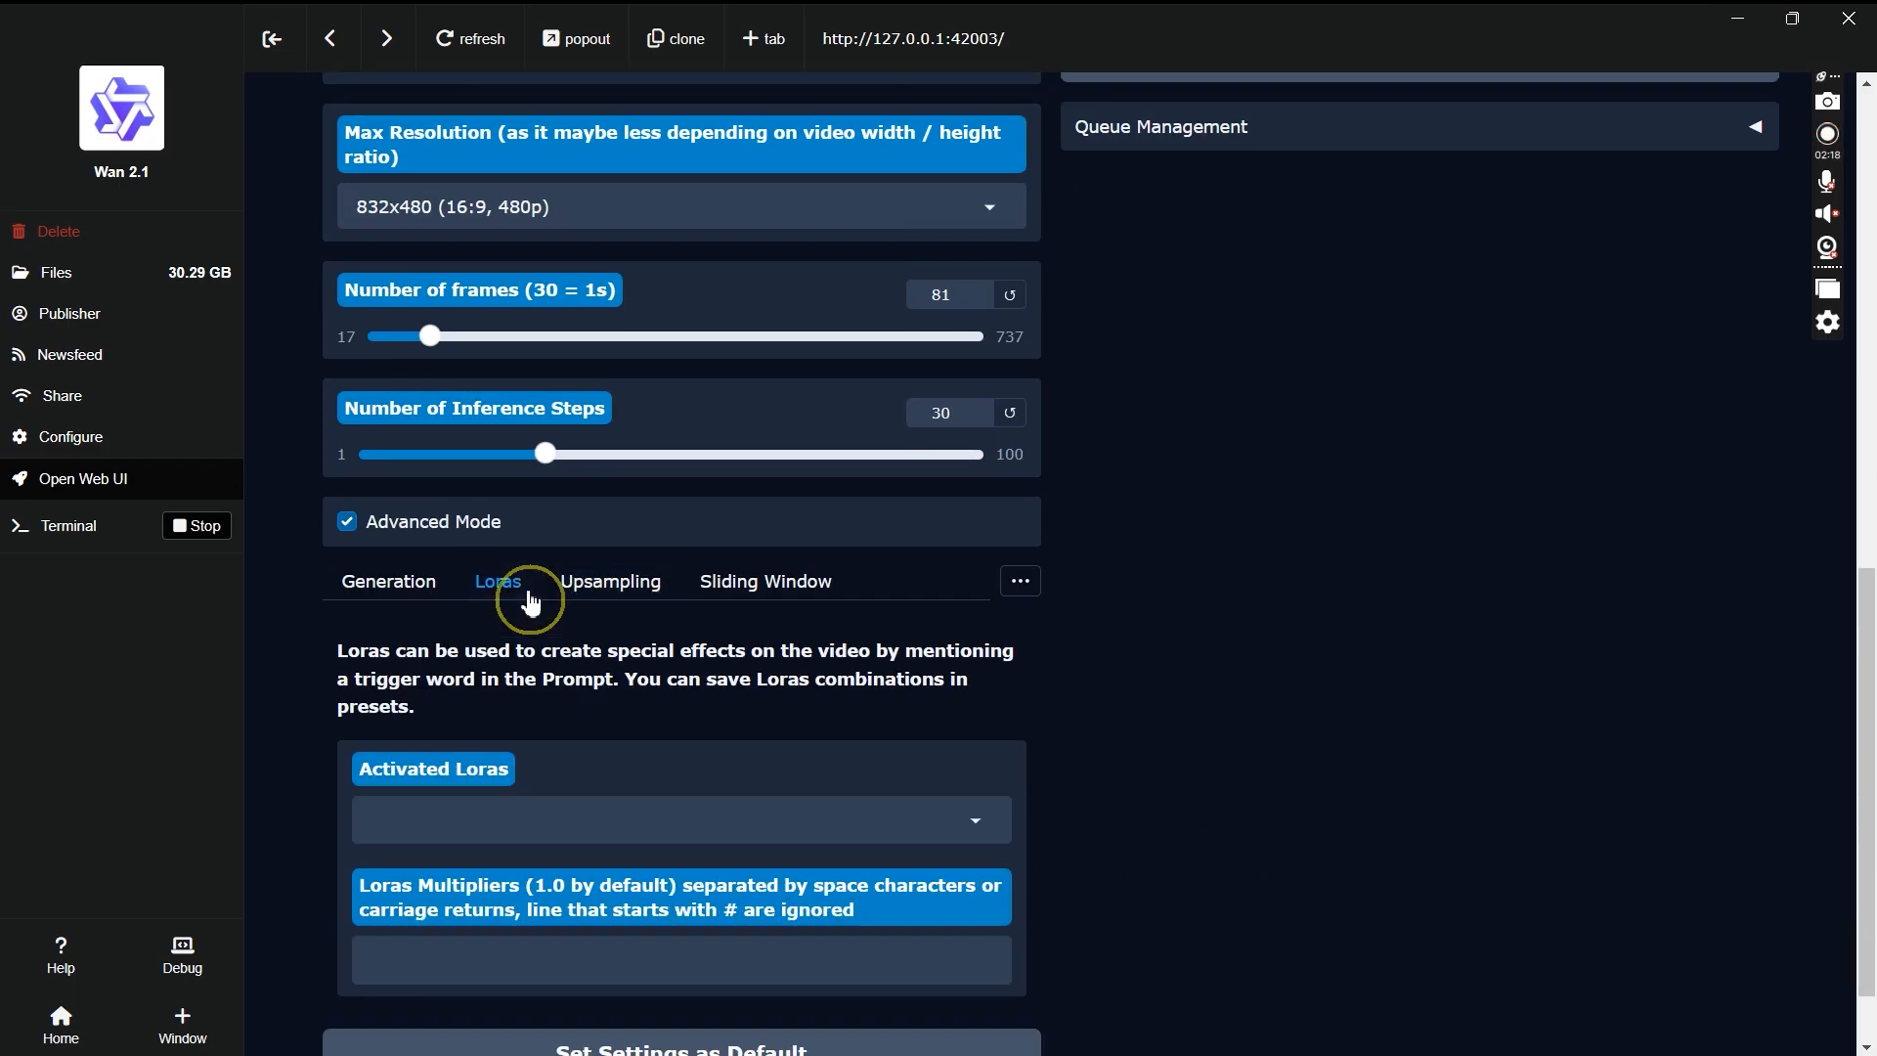
click(647, 824)
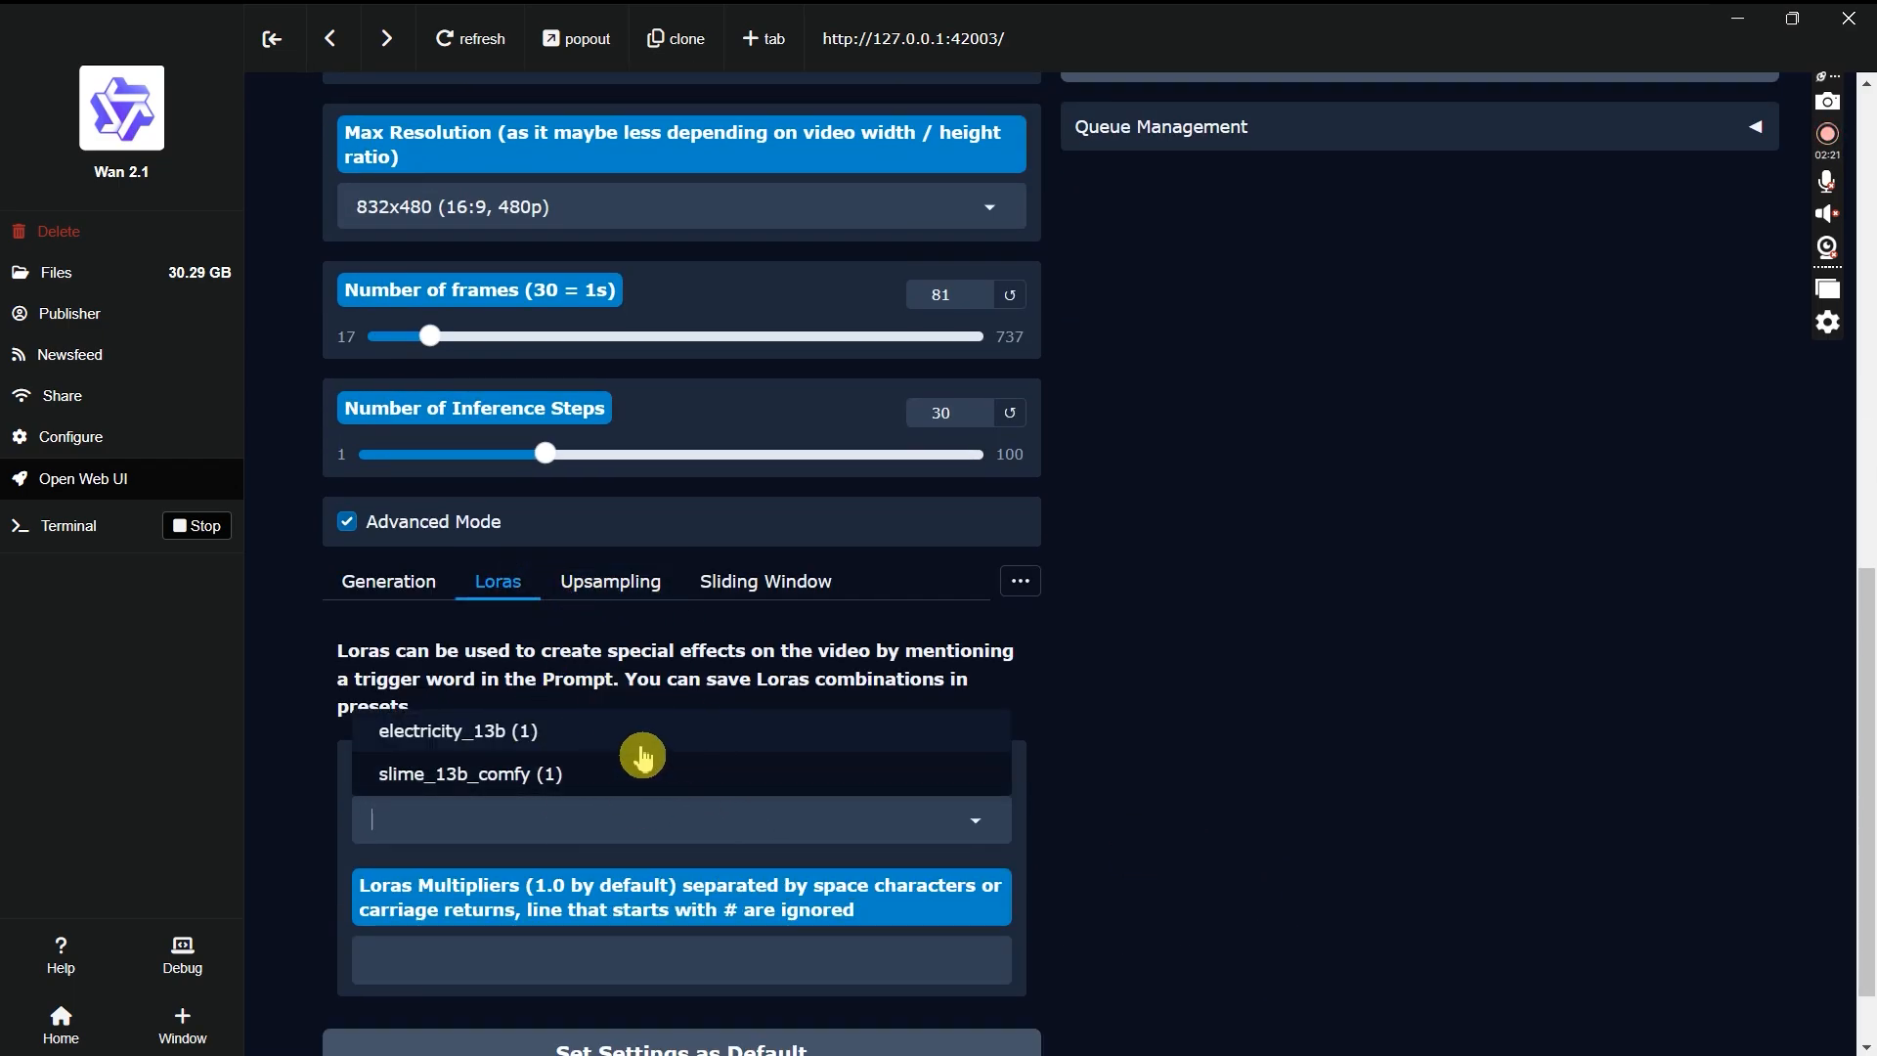
scroll(586, 685, down, 1)
click(527, 636)
click(1123, 690)
Upload 00084-1439240364.png from the lingshi1 folder as the starting image for the video.
scroll(1124, 695, up, 9)
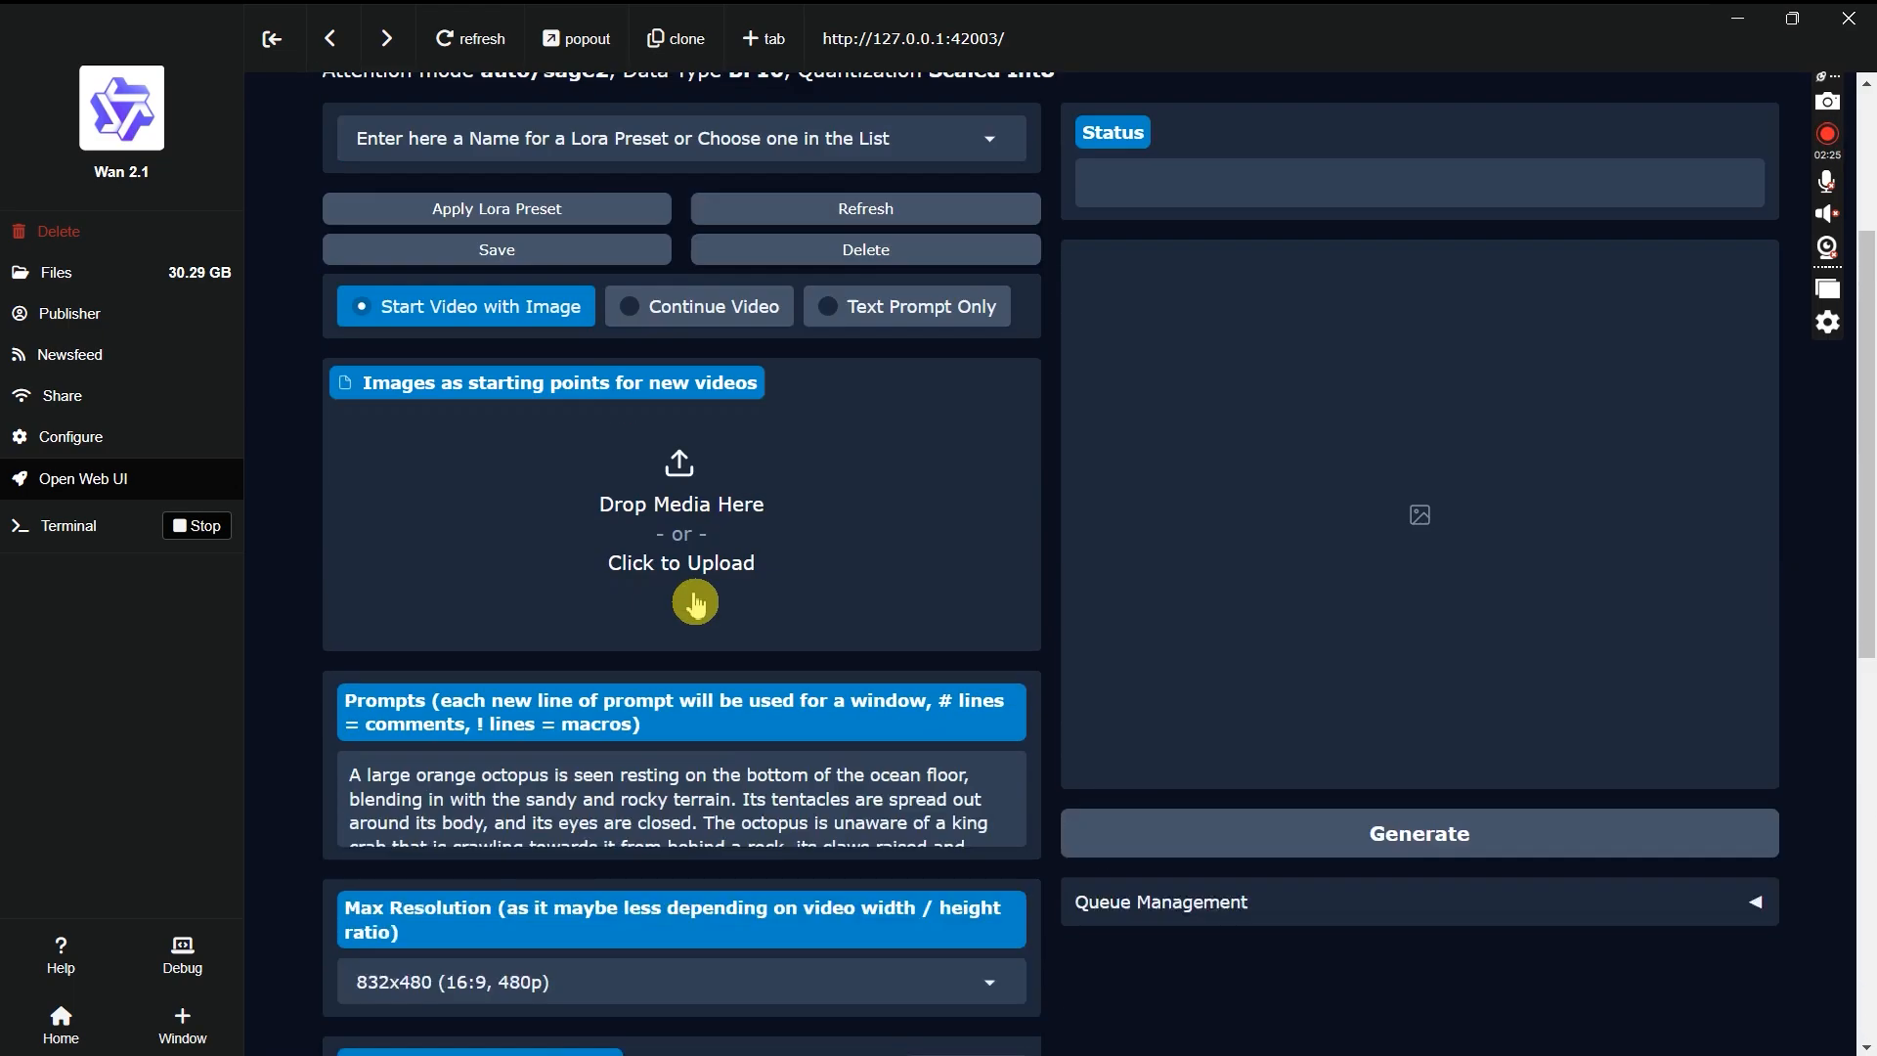
click(695, 603)
scroll(419, 293, down, 1)
click(575, 247)
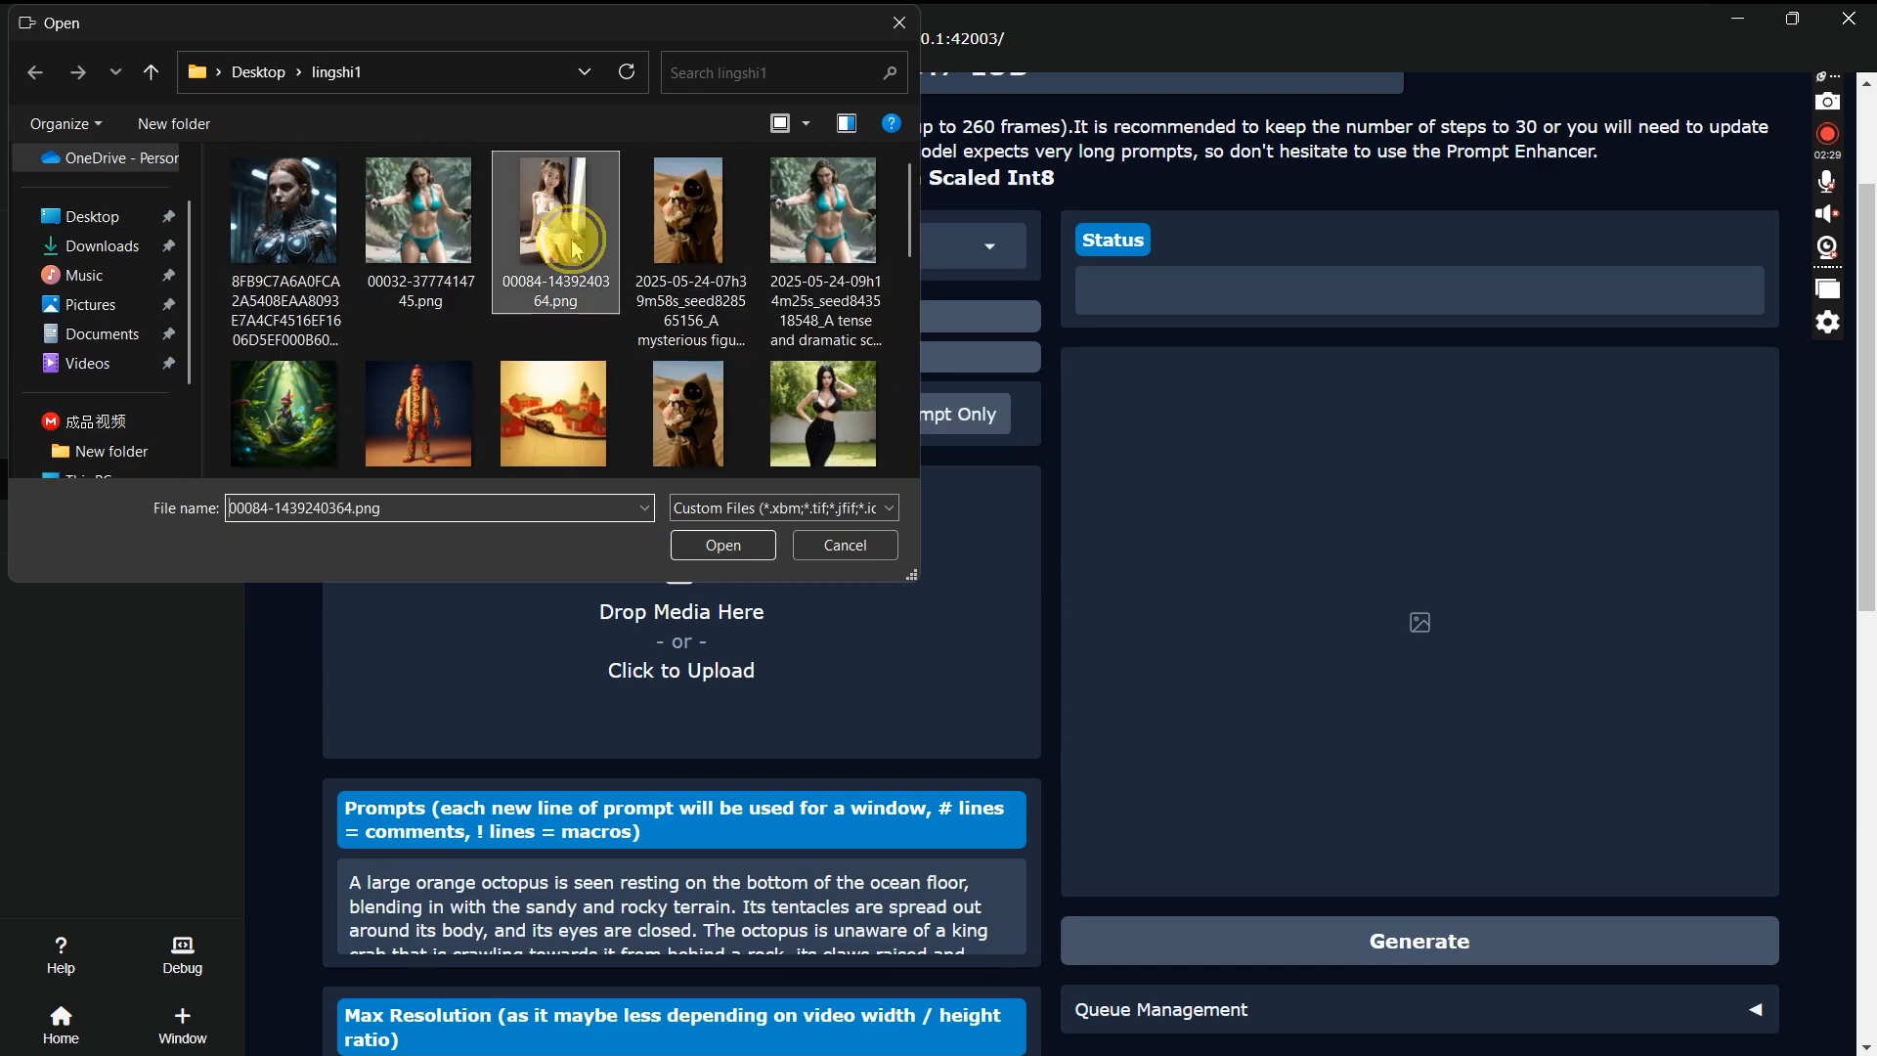
click(724, 544)
Replace the octopus prompt with the copied "lightning being emitted from character, dramatic sky, electricity arcing from hands, cinematic lighting, intense expression".
scroll(641, 550, down, 3)
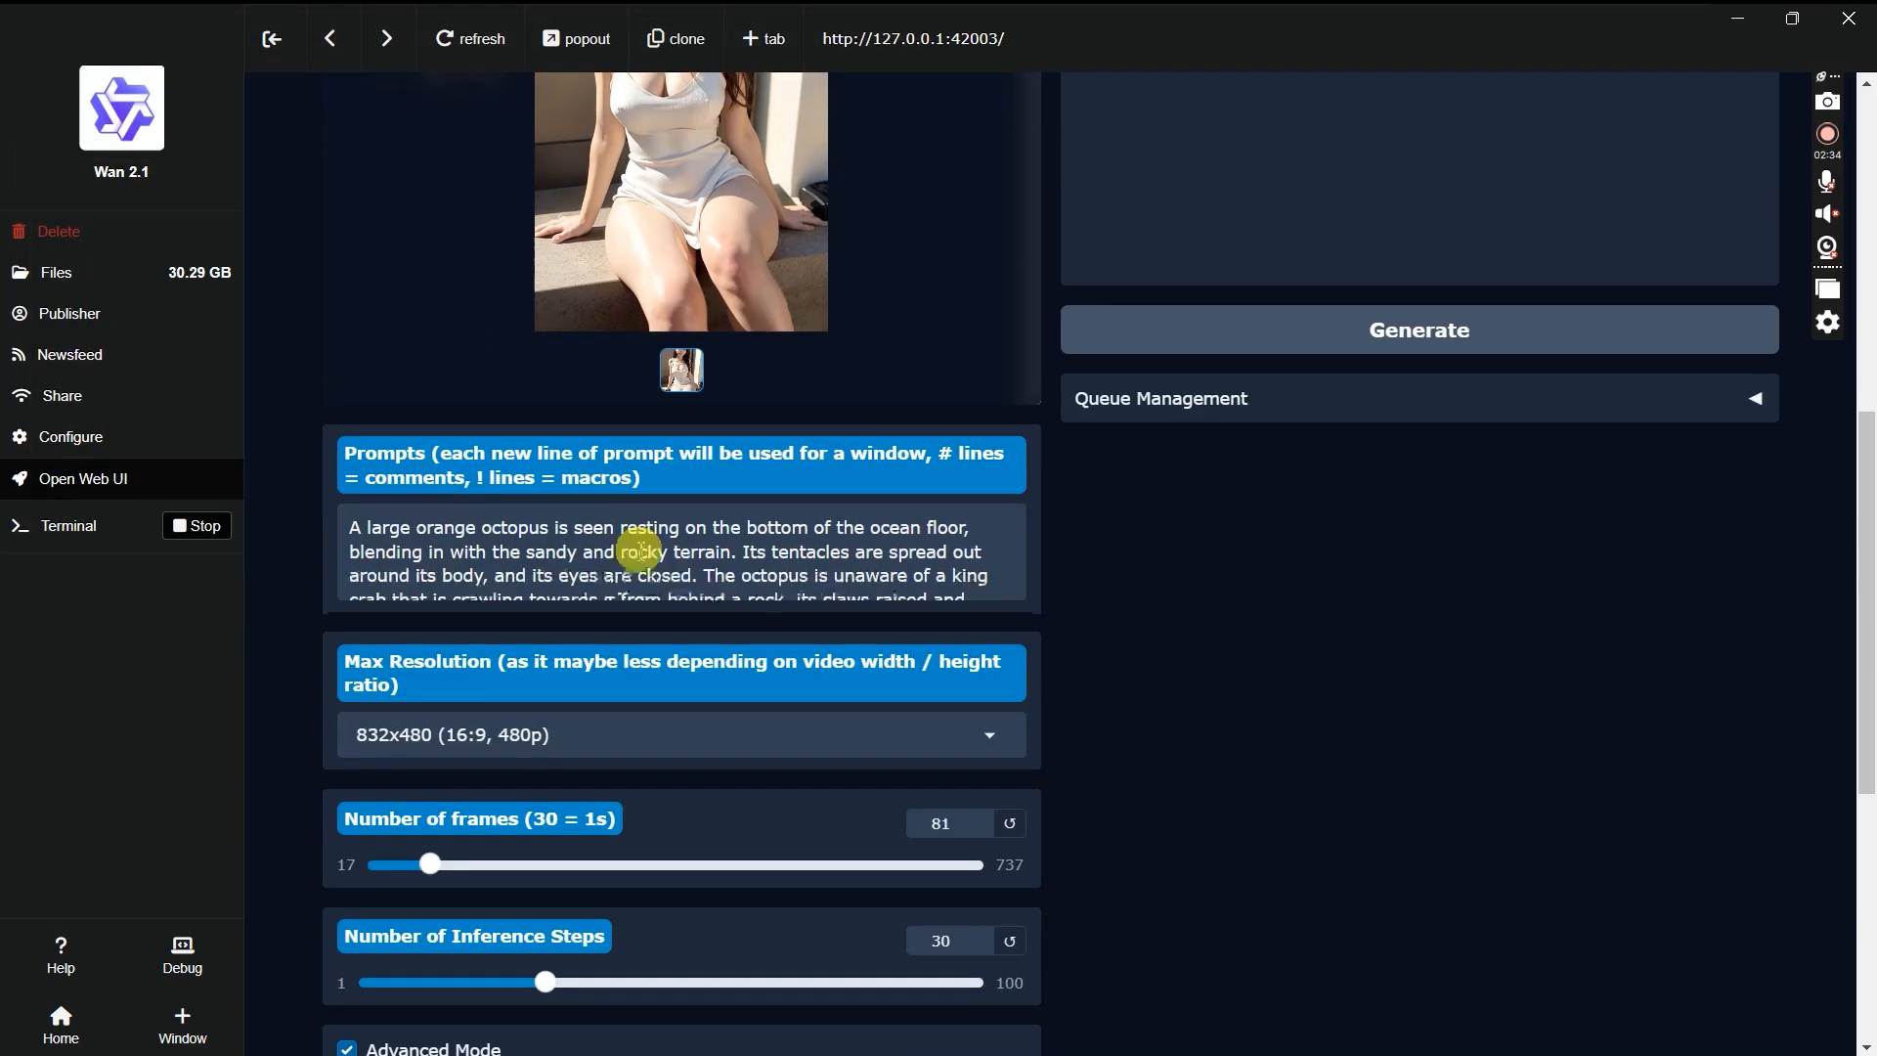
key(ctrl+a)
key(super+v)
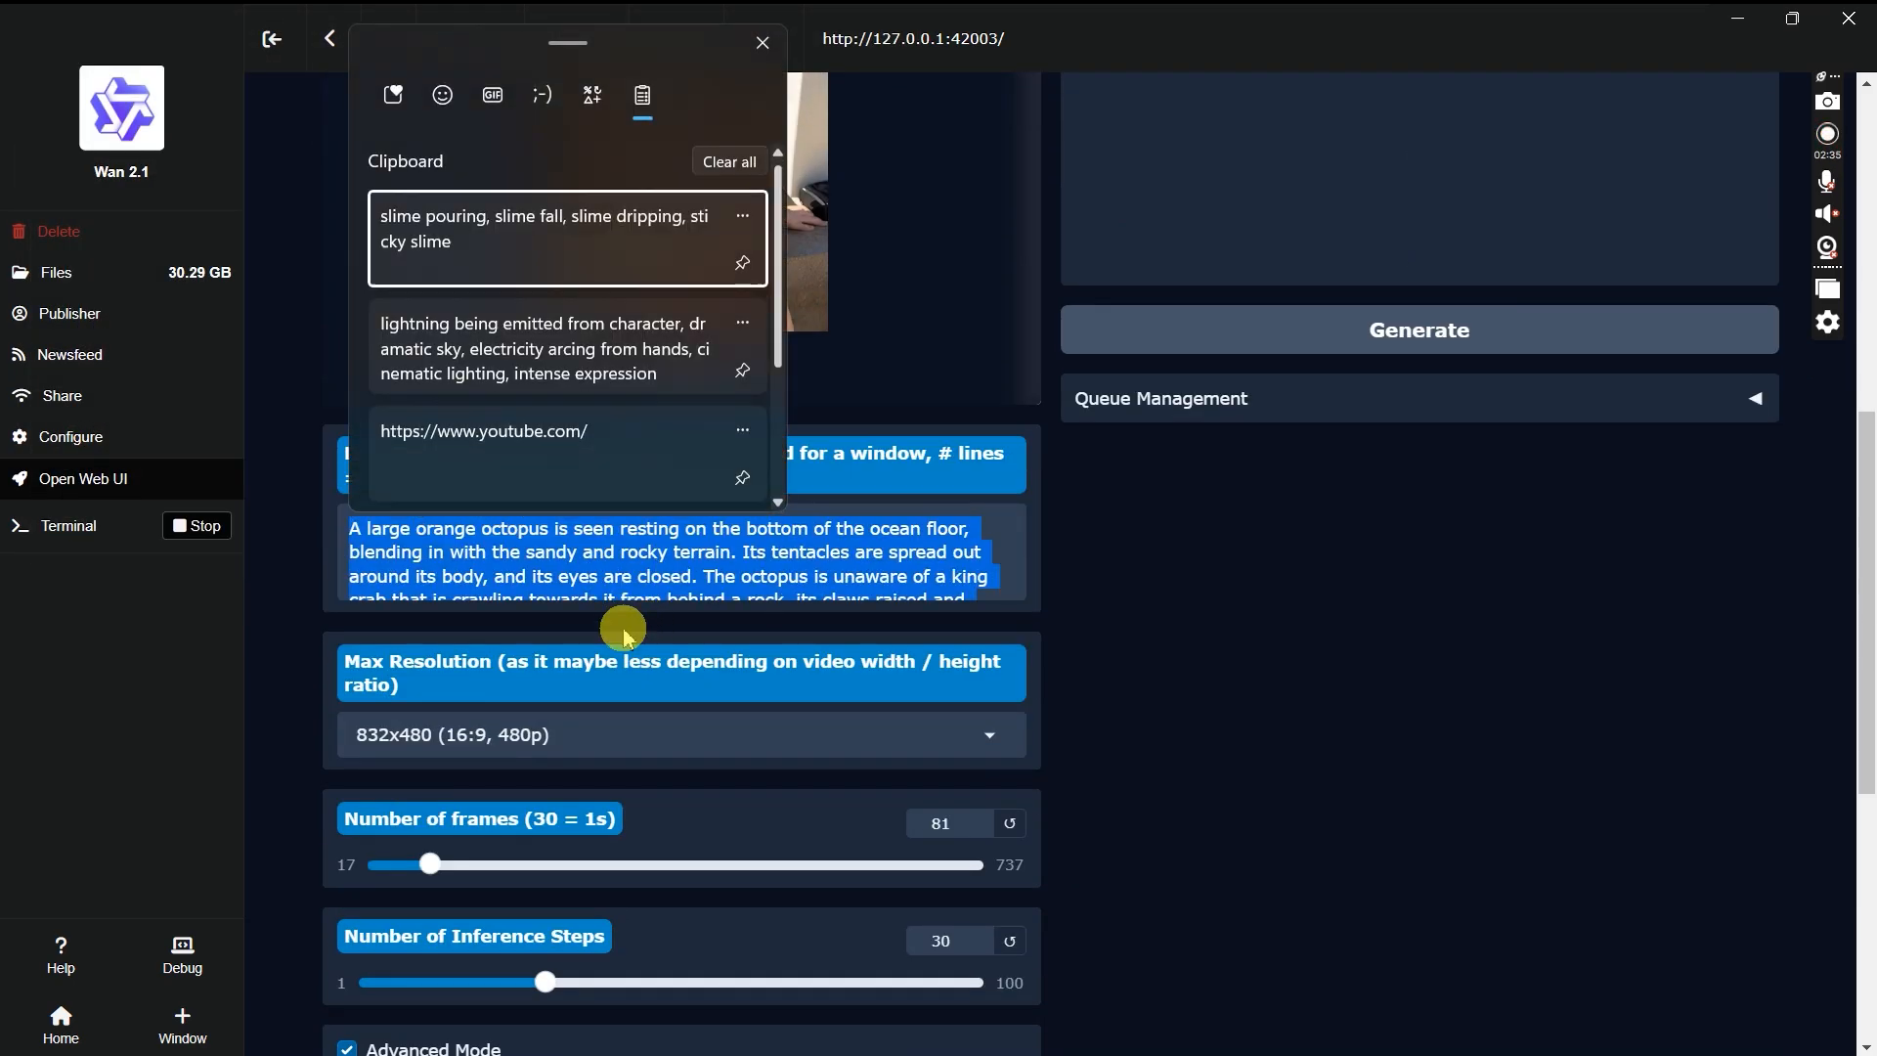
click(561, 360)
Set the max resolution to 512x512 (1:1, 480p) and the number of frames to 121.
scroll(1311, 570, down, 3)
click(701, 486)
scroll(716, 898, down, 4)
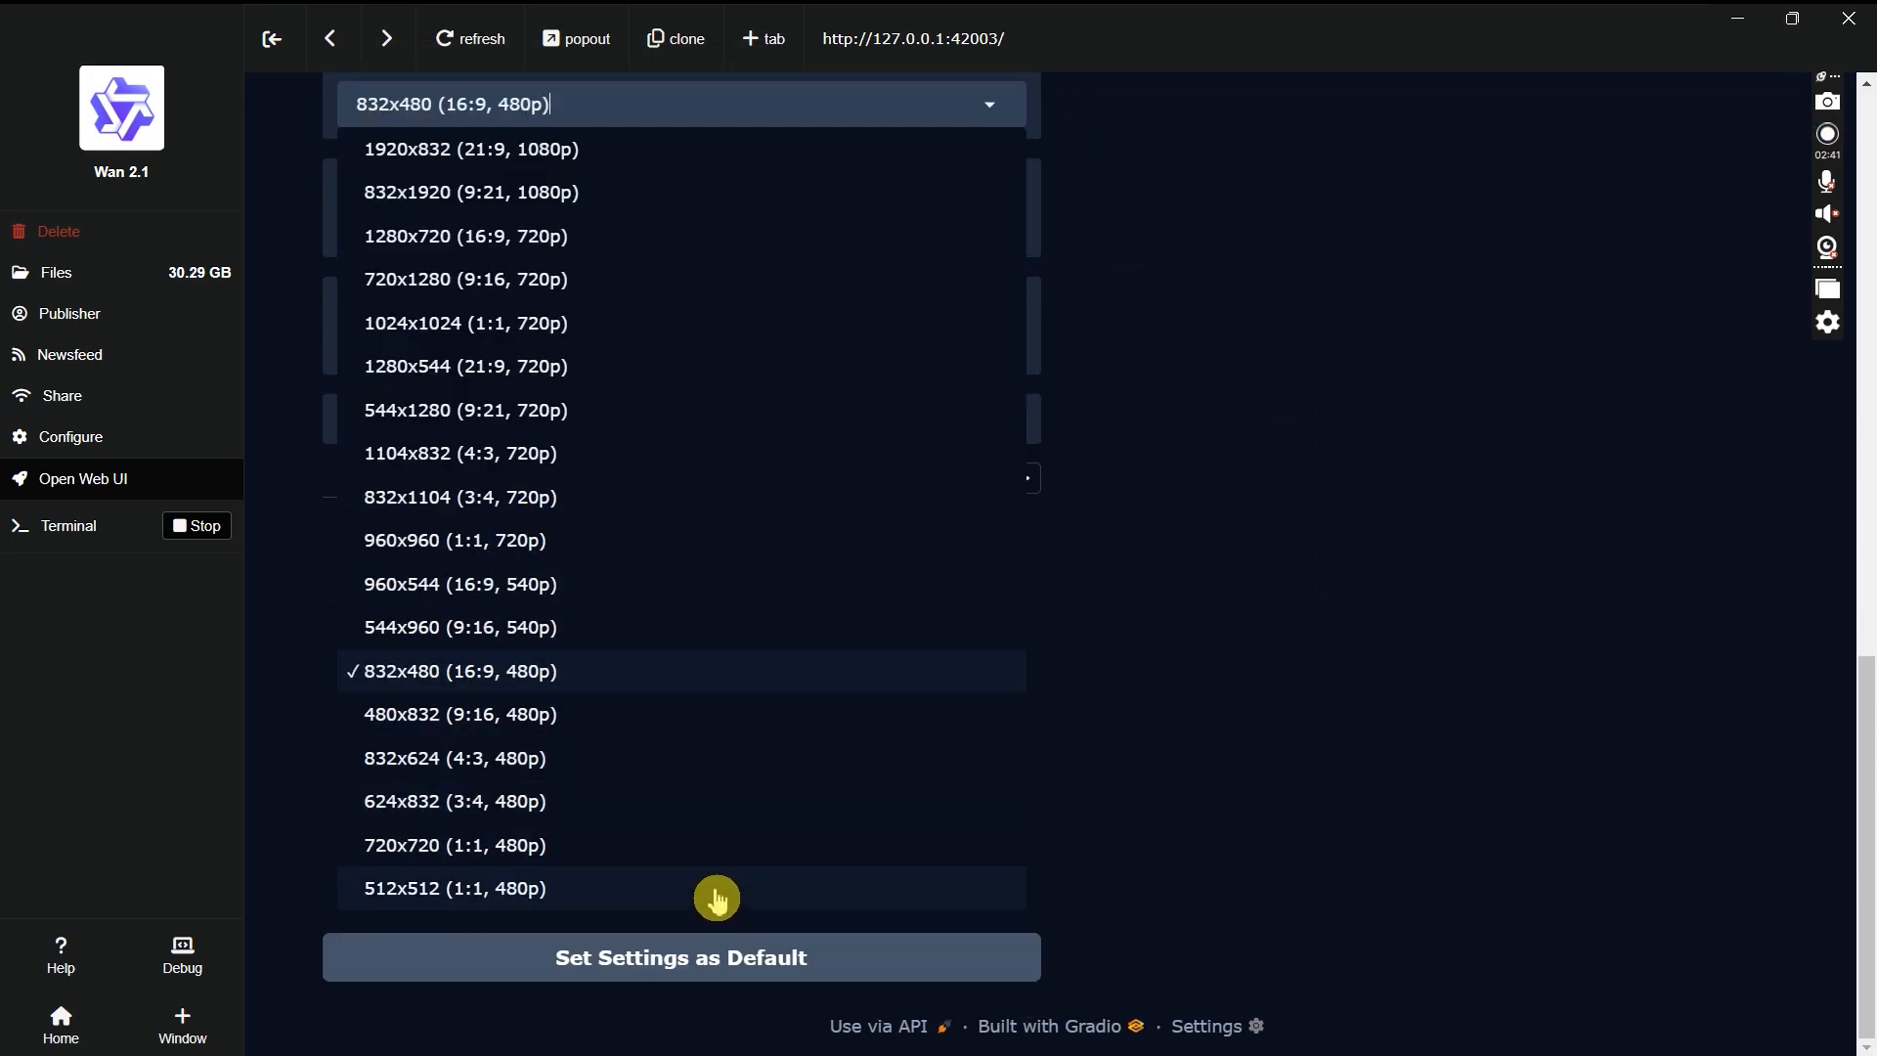
click(717, 897)
scroll(596, 634, up, 4)
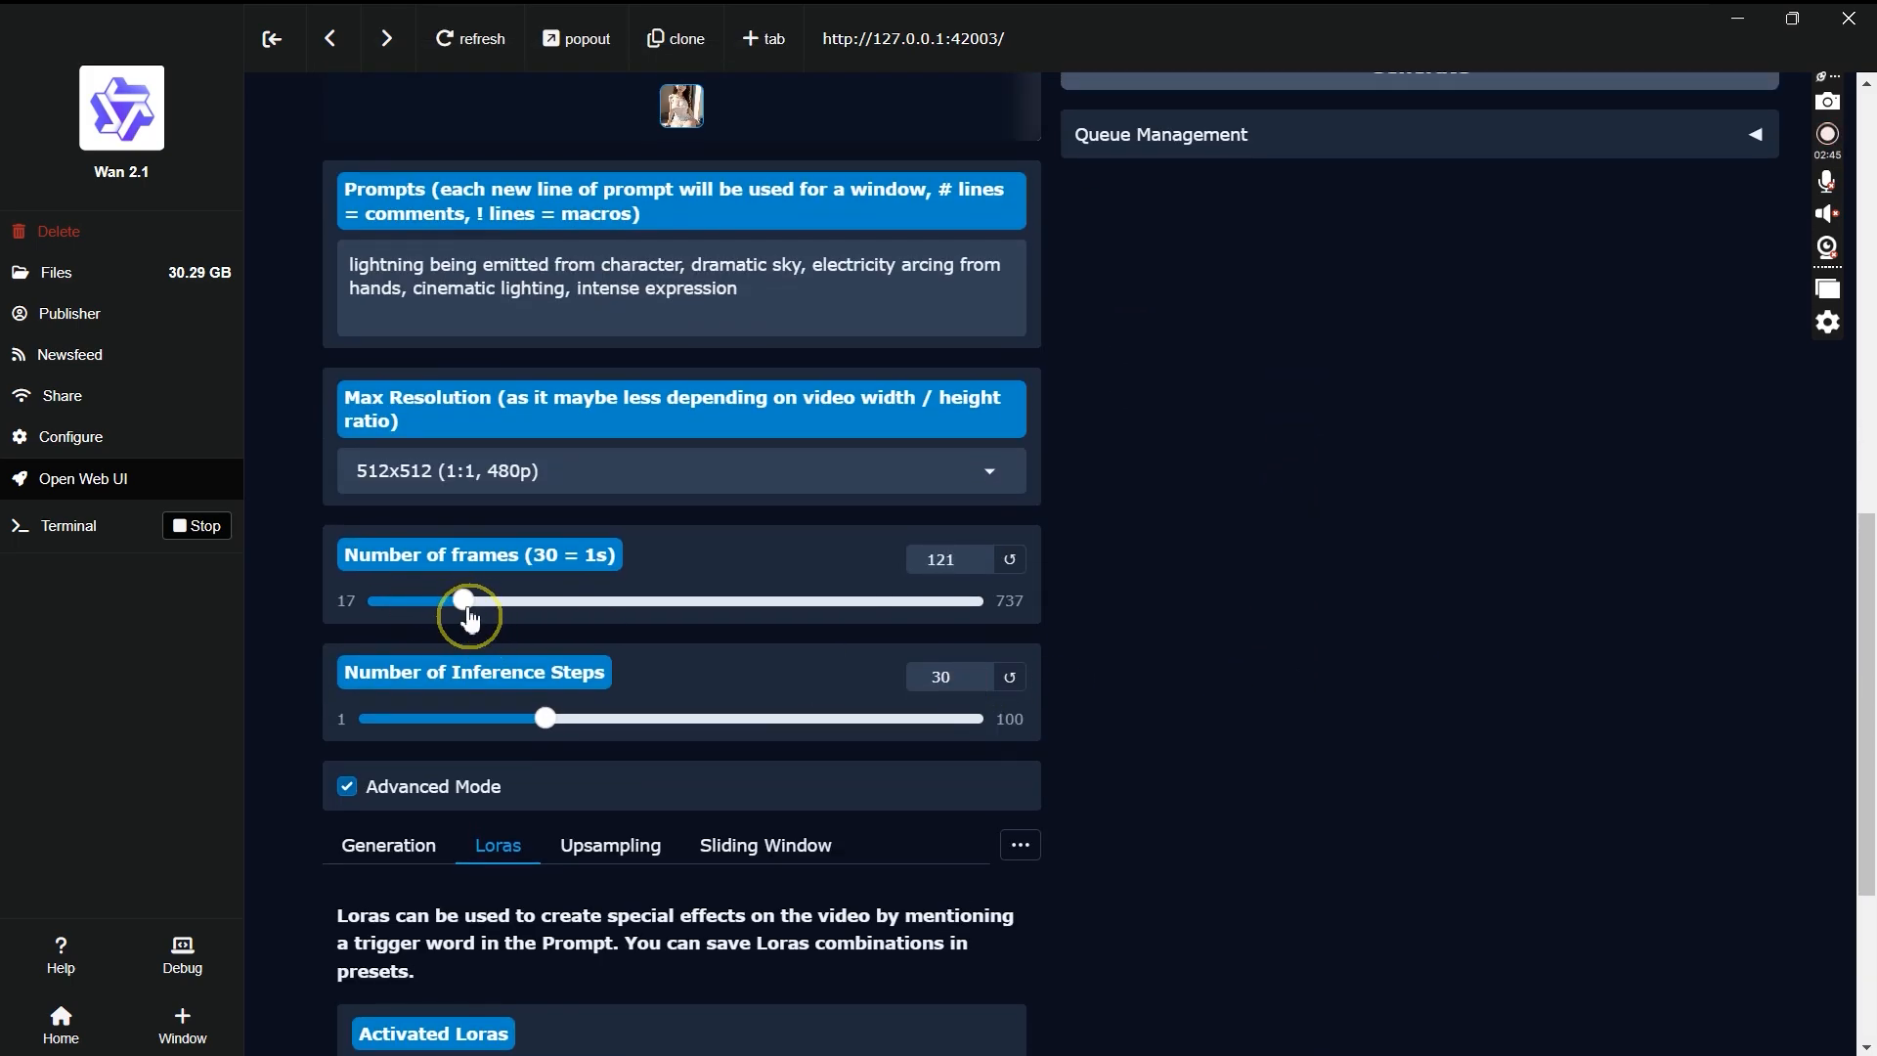
Review the Generation, Loras and Upsampling settings of Advanced Mode and start generating the video.
scroll(1290, 685, down, 3)
click(389, 479)
click(497, 479)
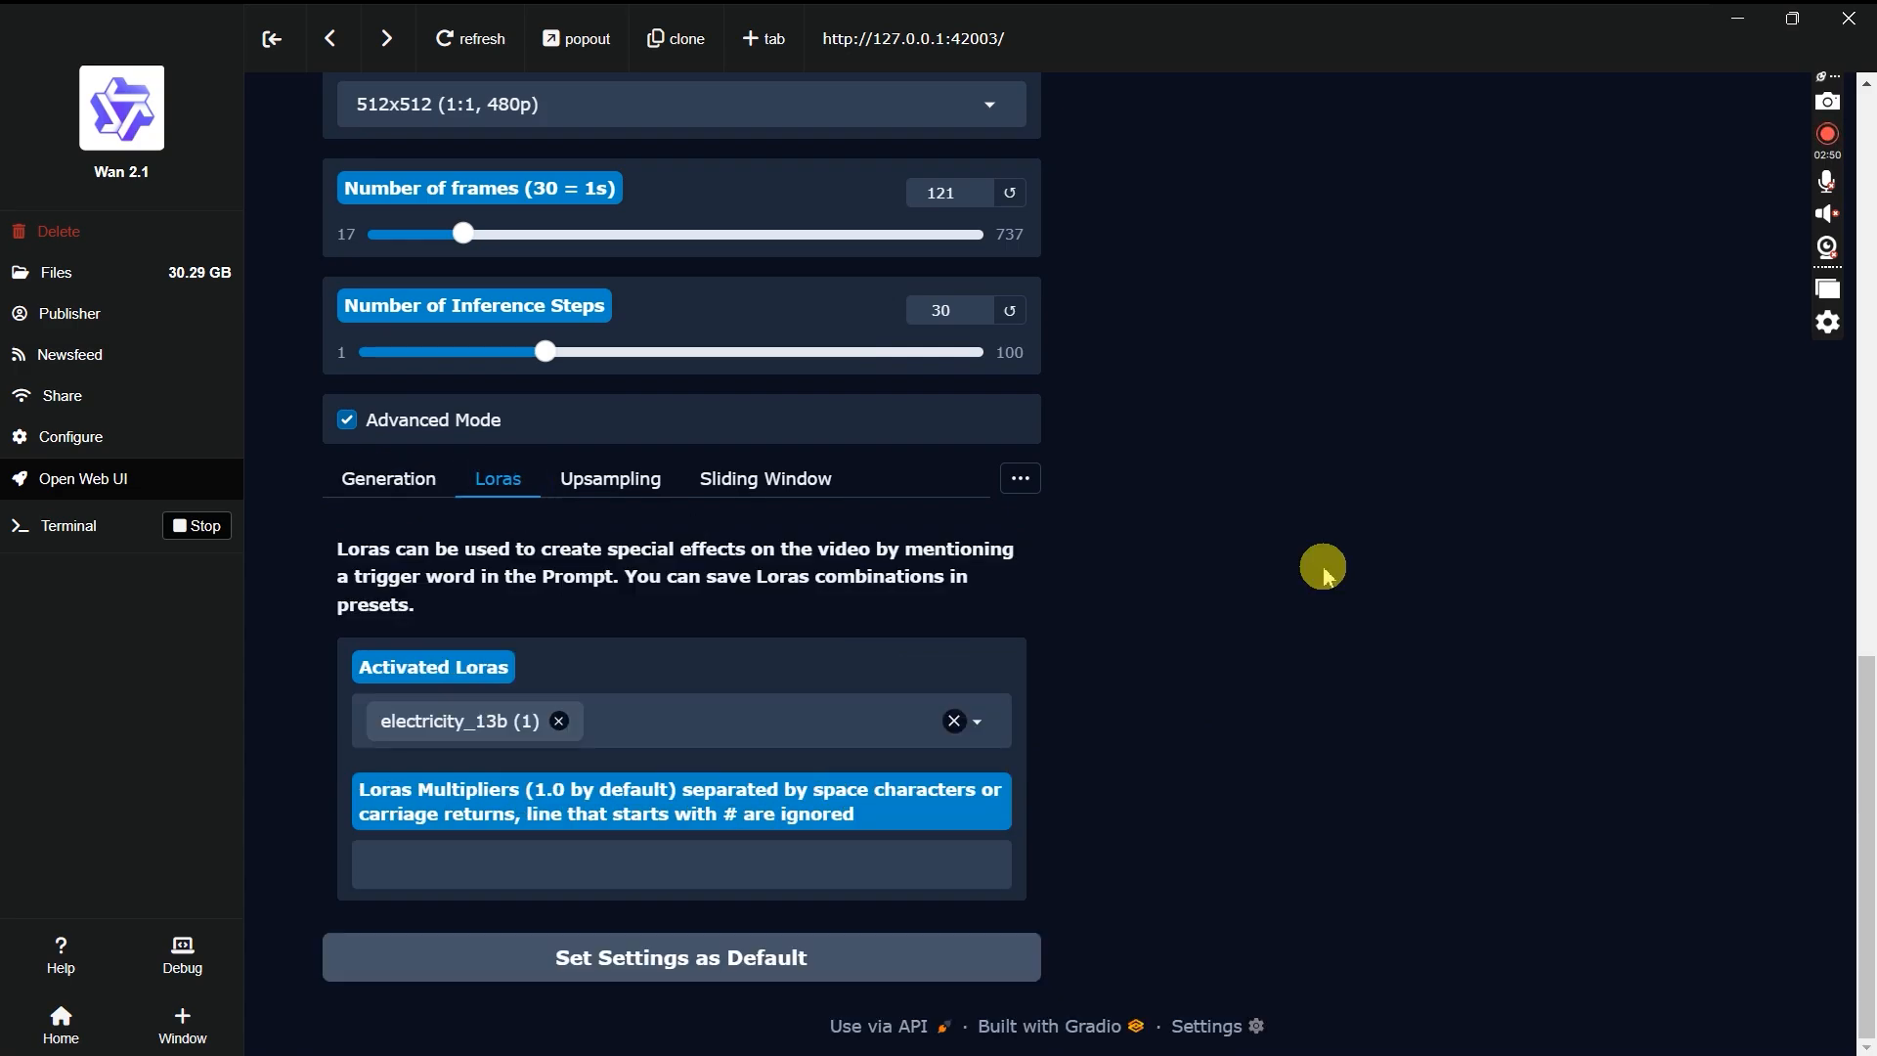
click(612, 481)
scroll(1228, 726, up, 7)
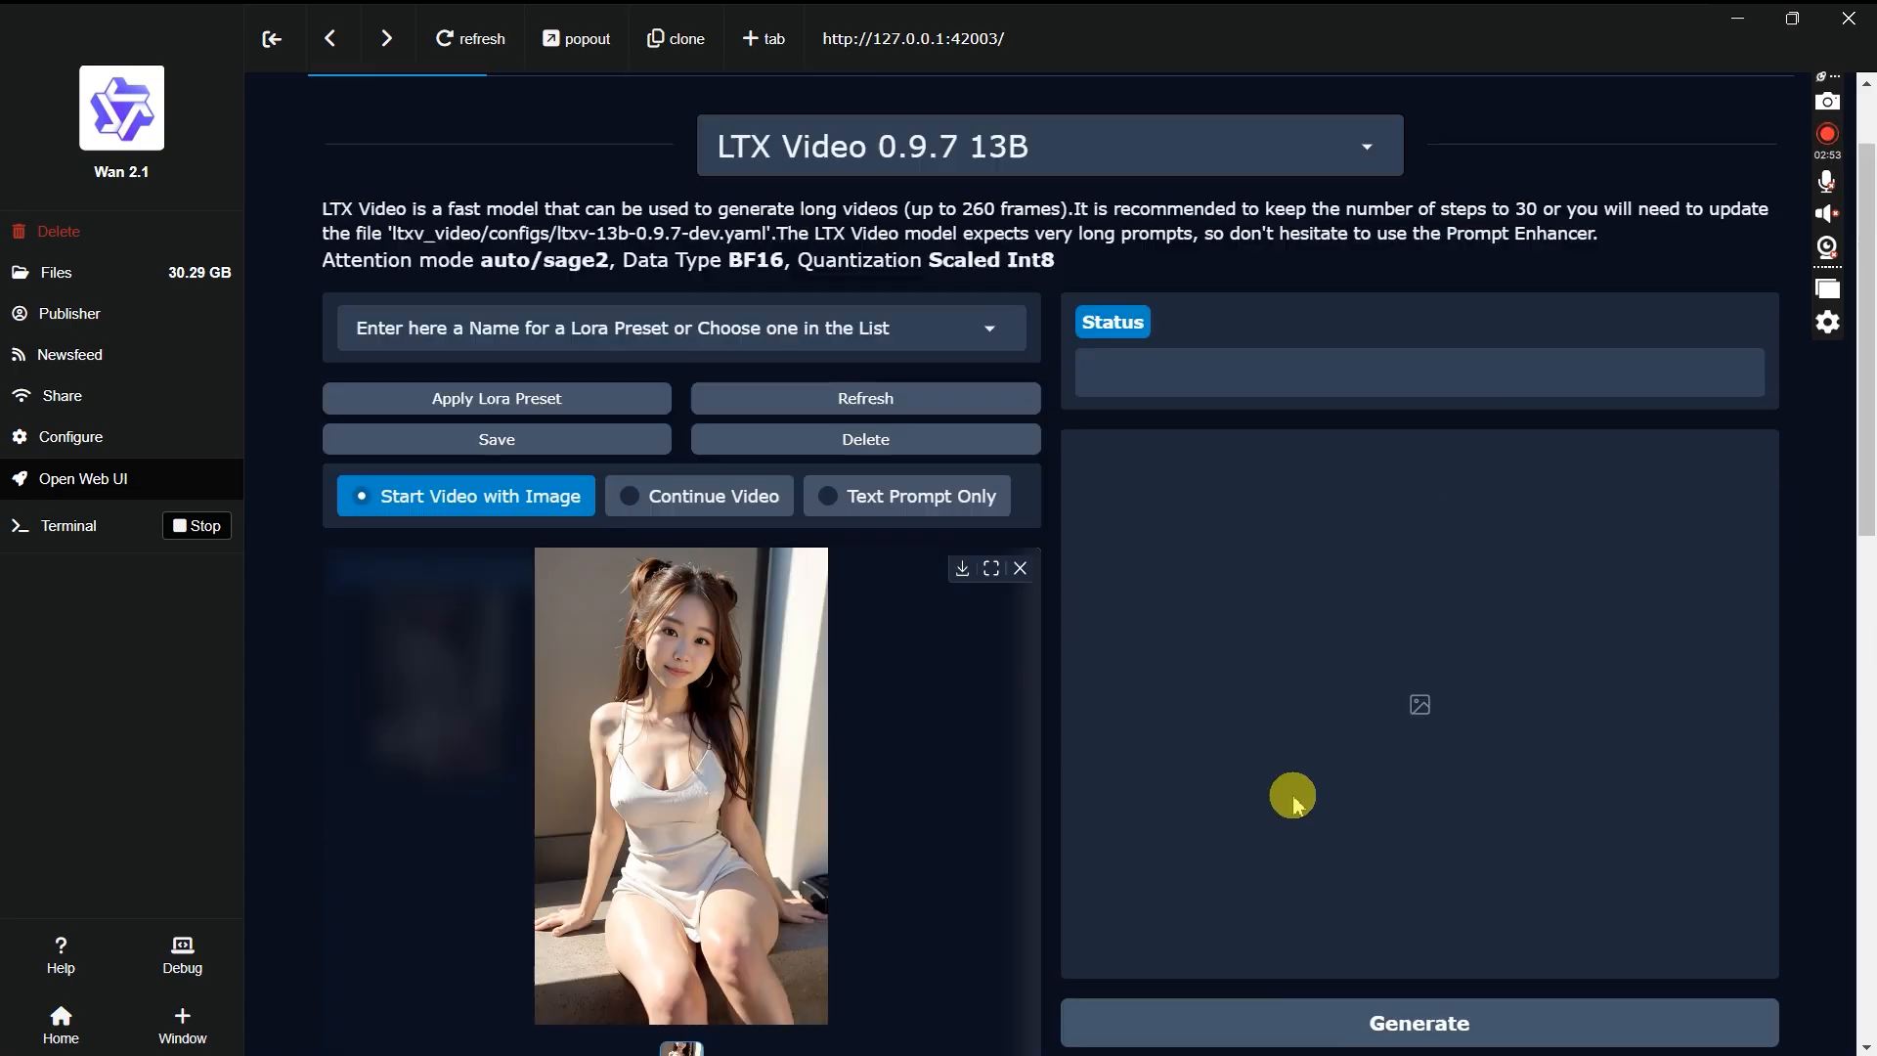
scroll(1197, 640, down, 3)
scroll(1344, 740, up, 1)
click(1345, 740)
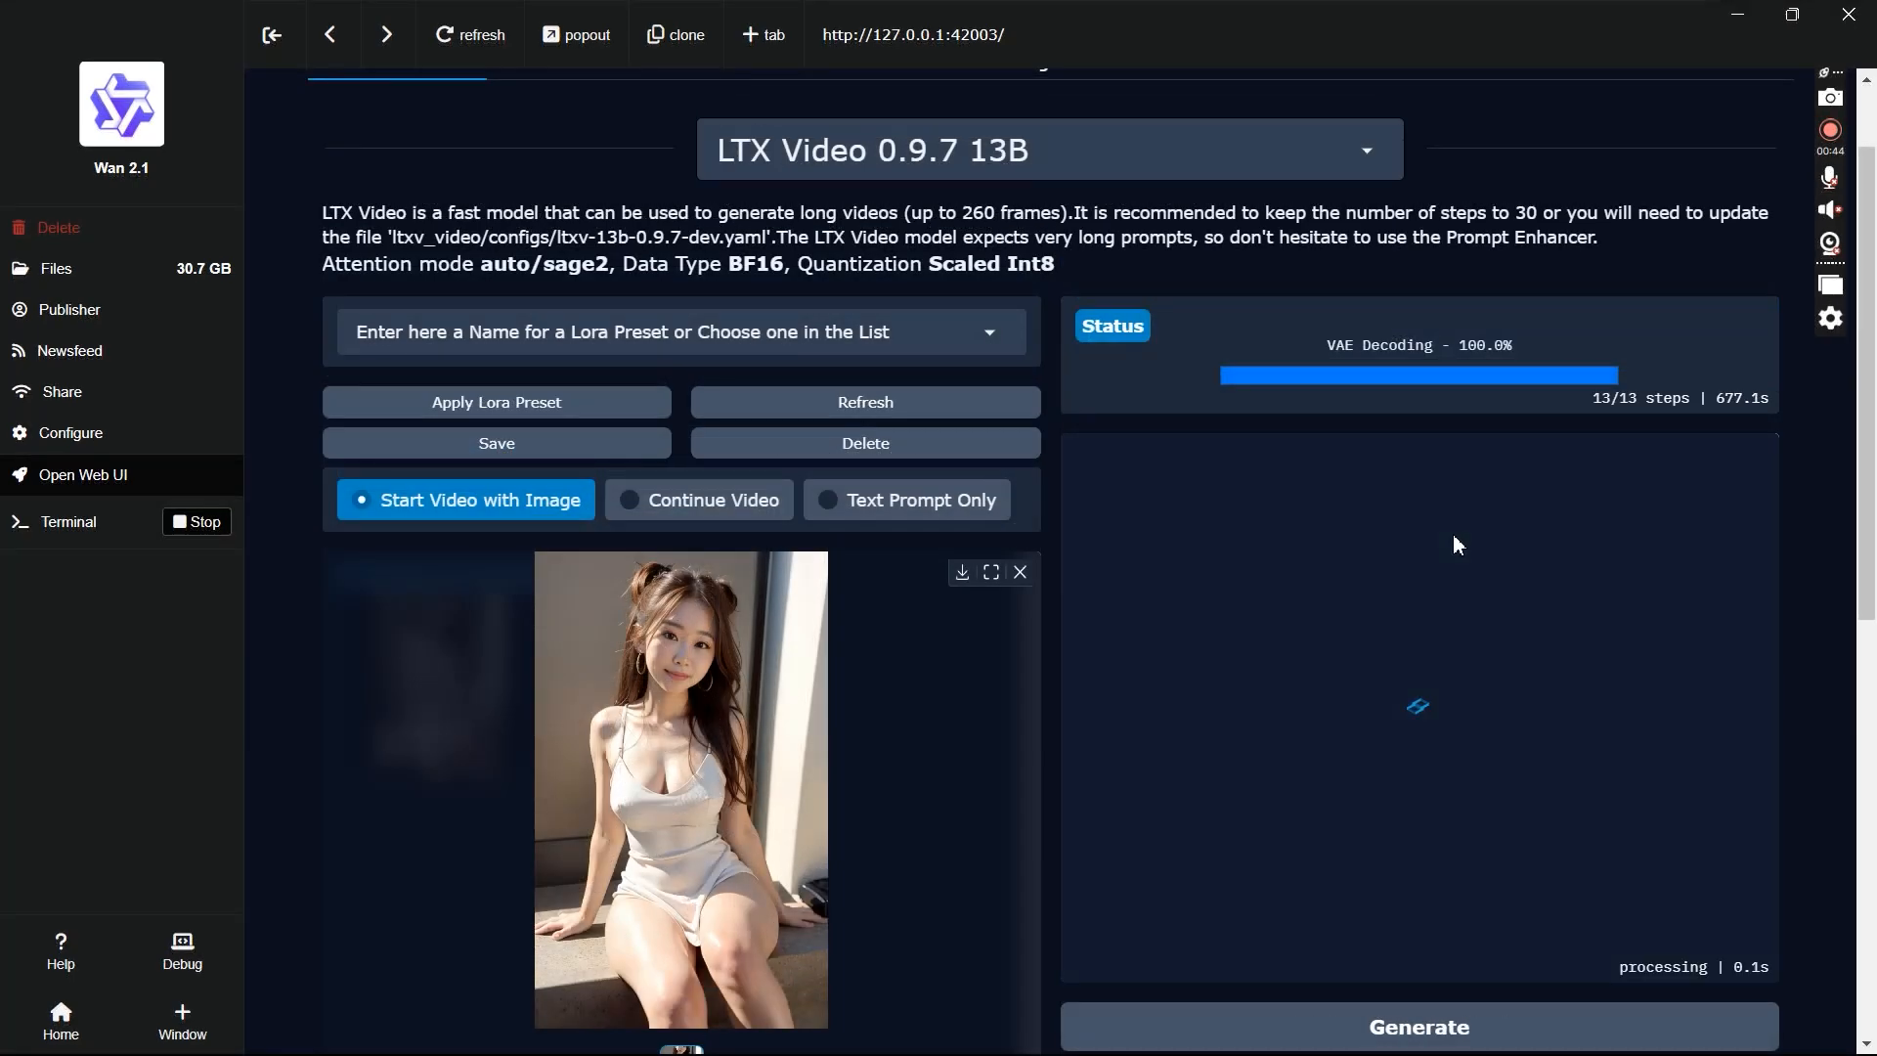
Play the generated lightning video in the output preview.
scroll(1408, 560, down, 3)
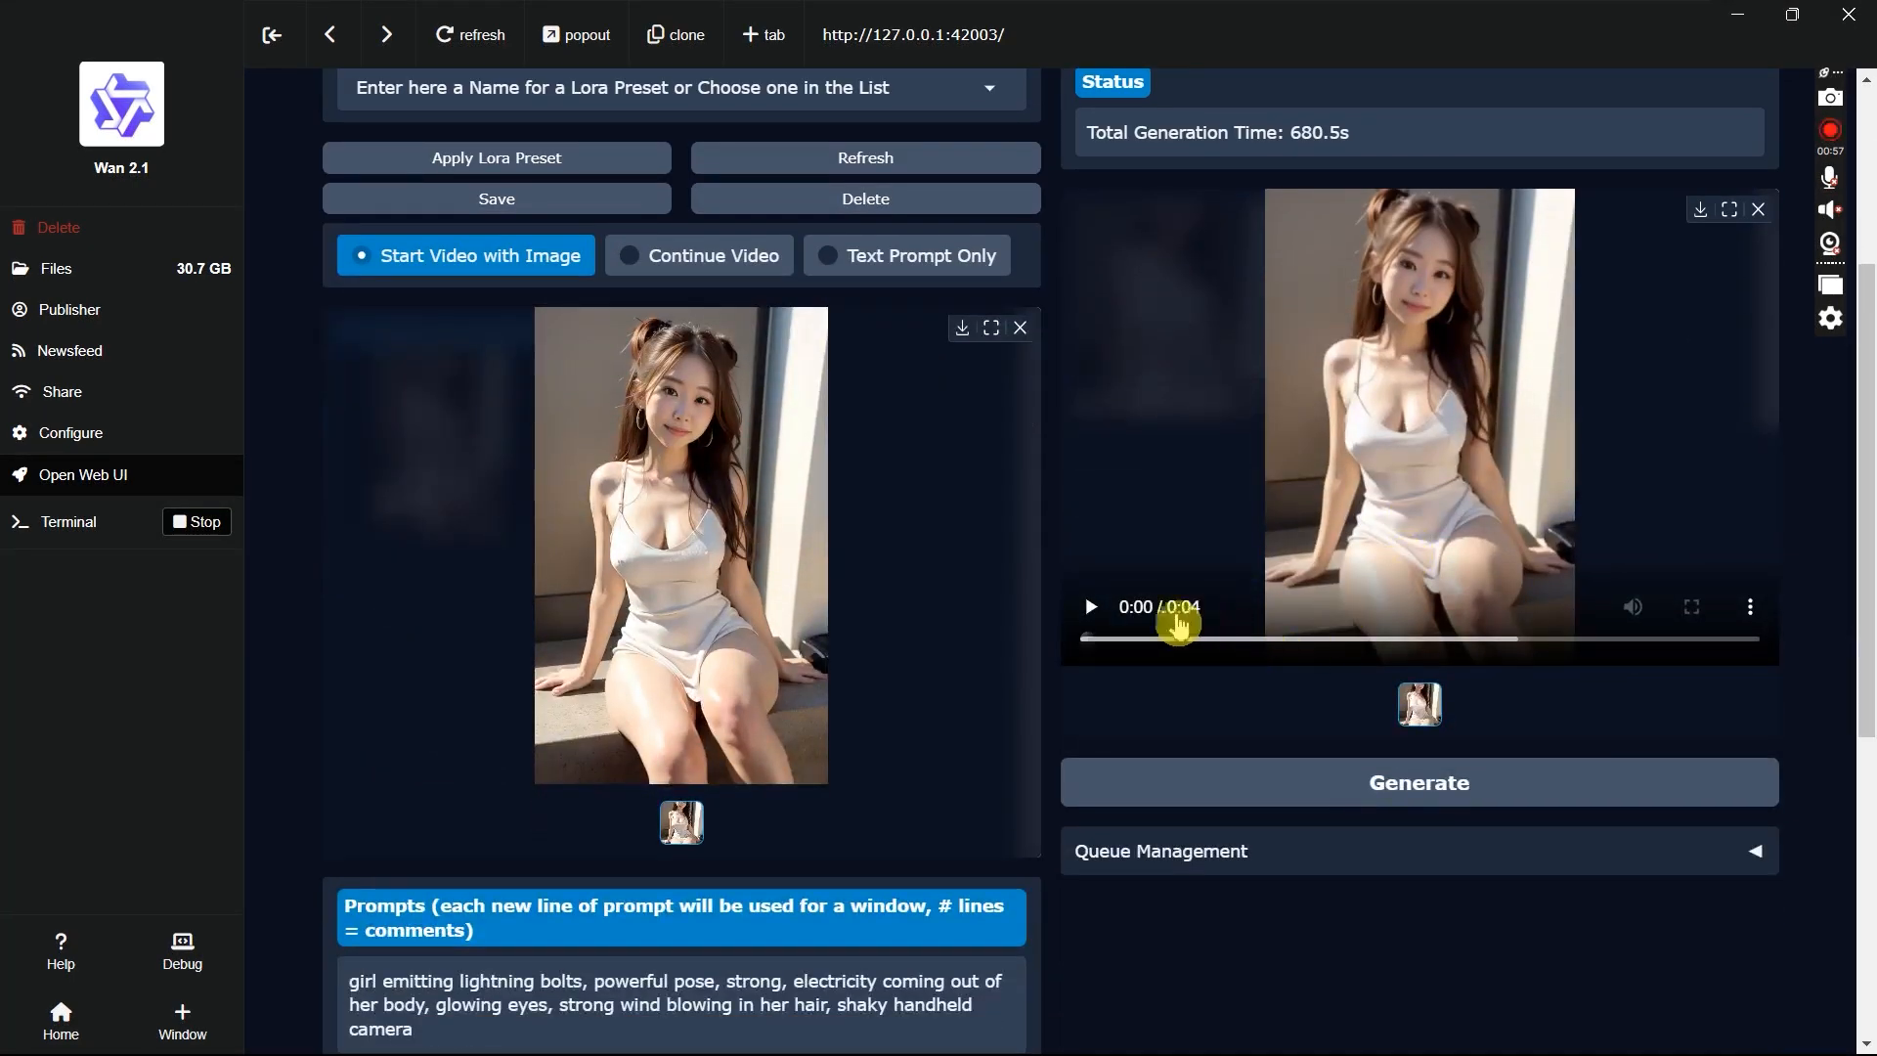
click(1093, 608)
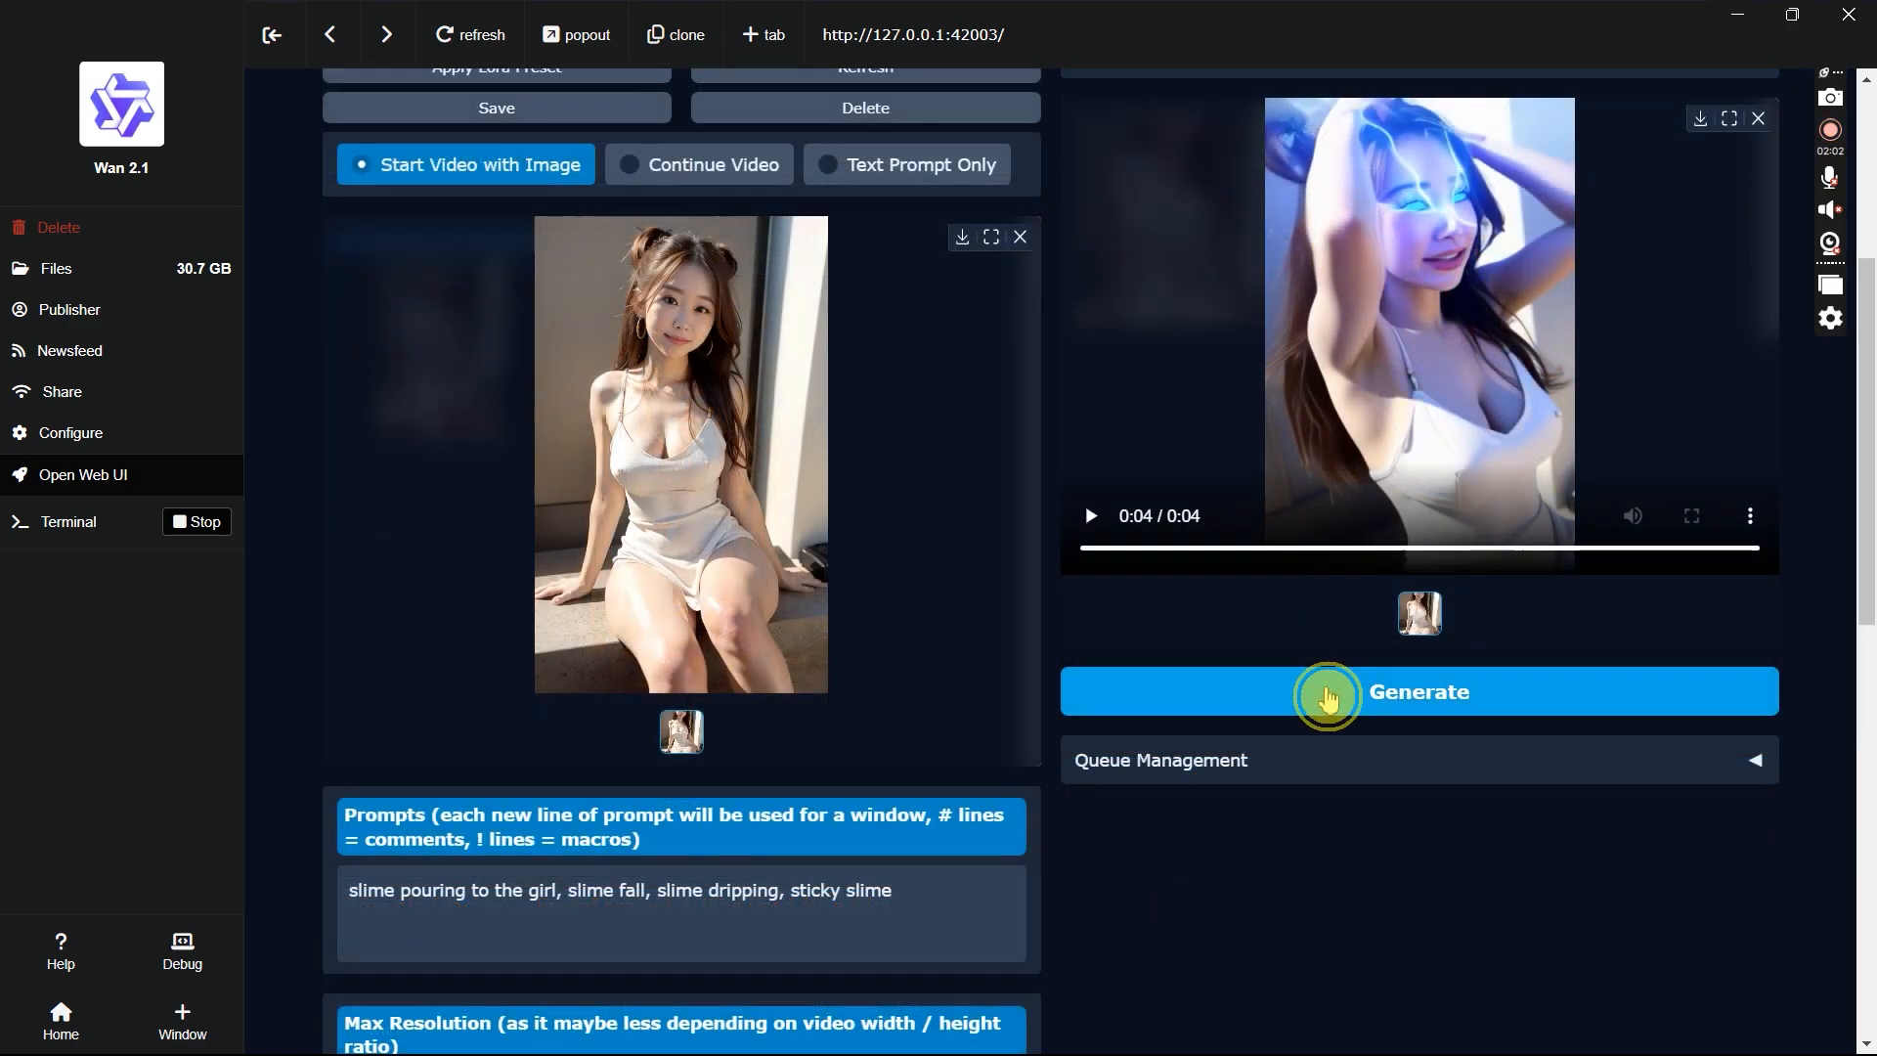
Generate a video with the prompt "slime pouring to the girl, slime fall, slime dripping, sticky slime" and play it.
click(1324, 691)
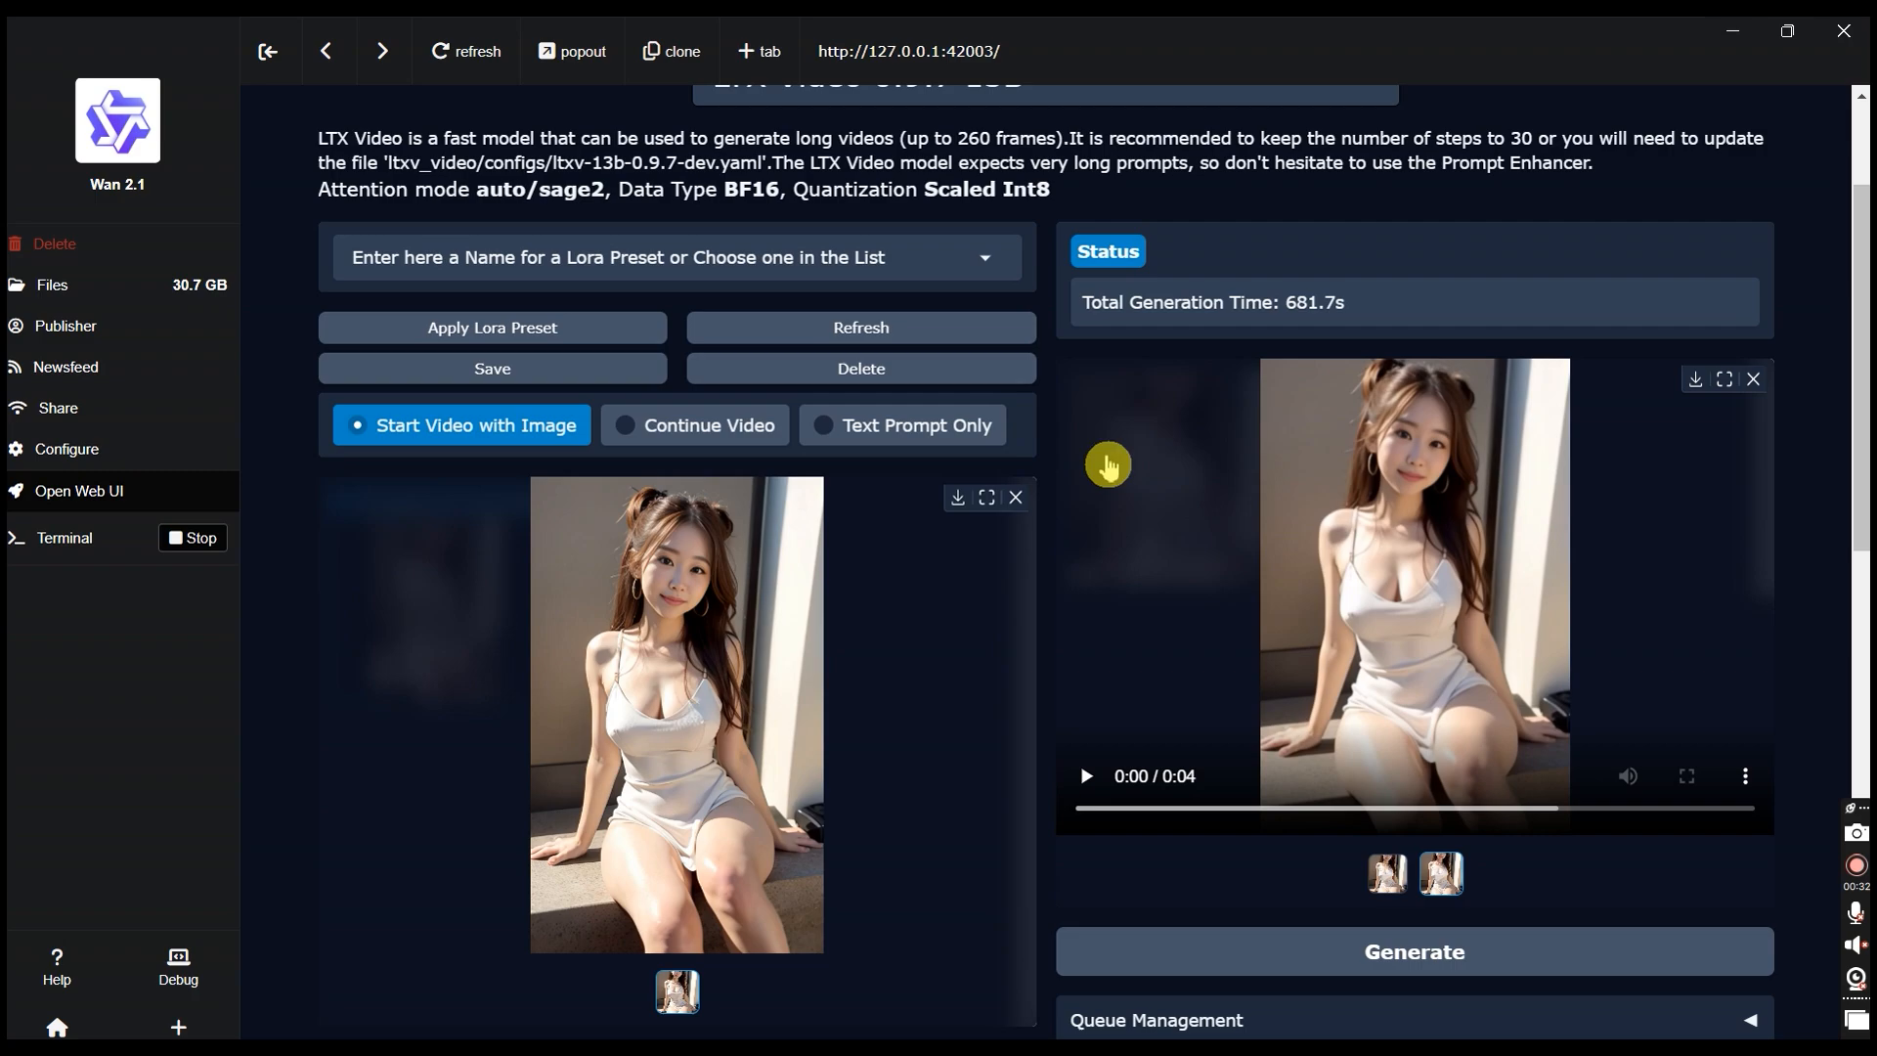
click(1083, 782)
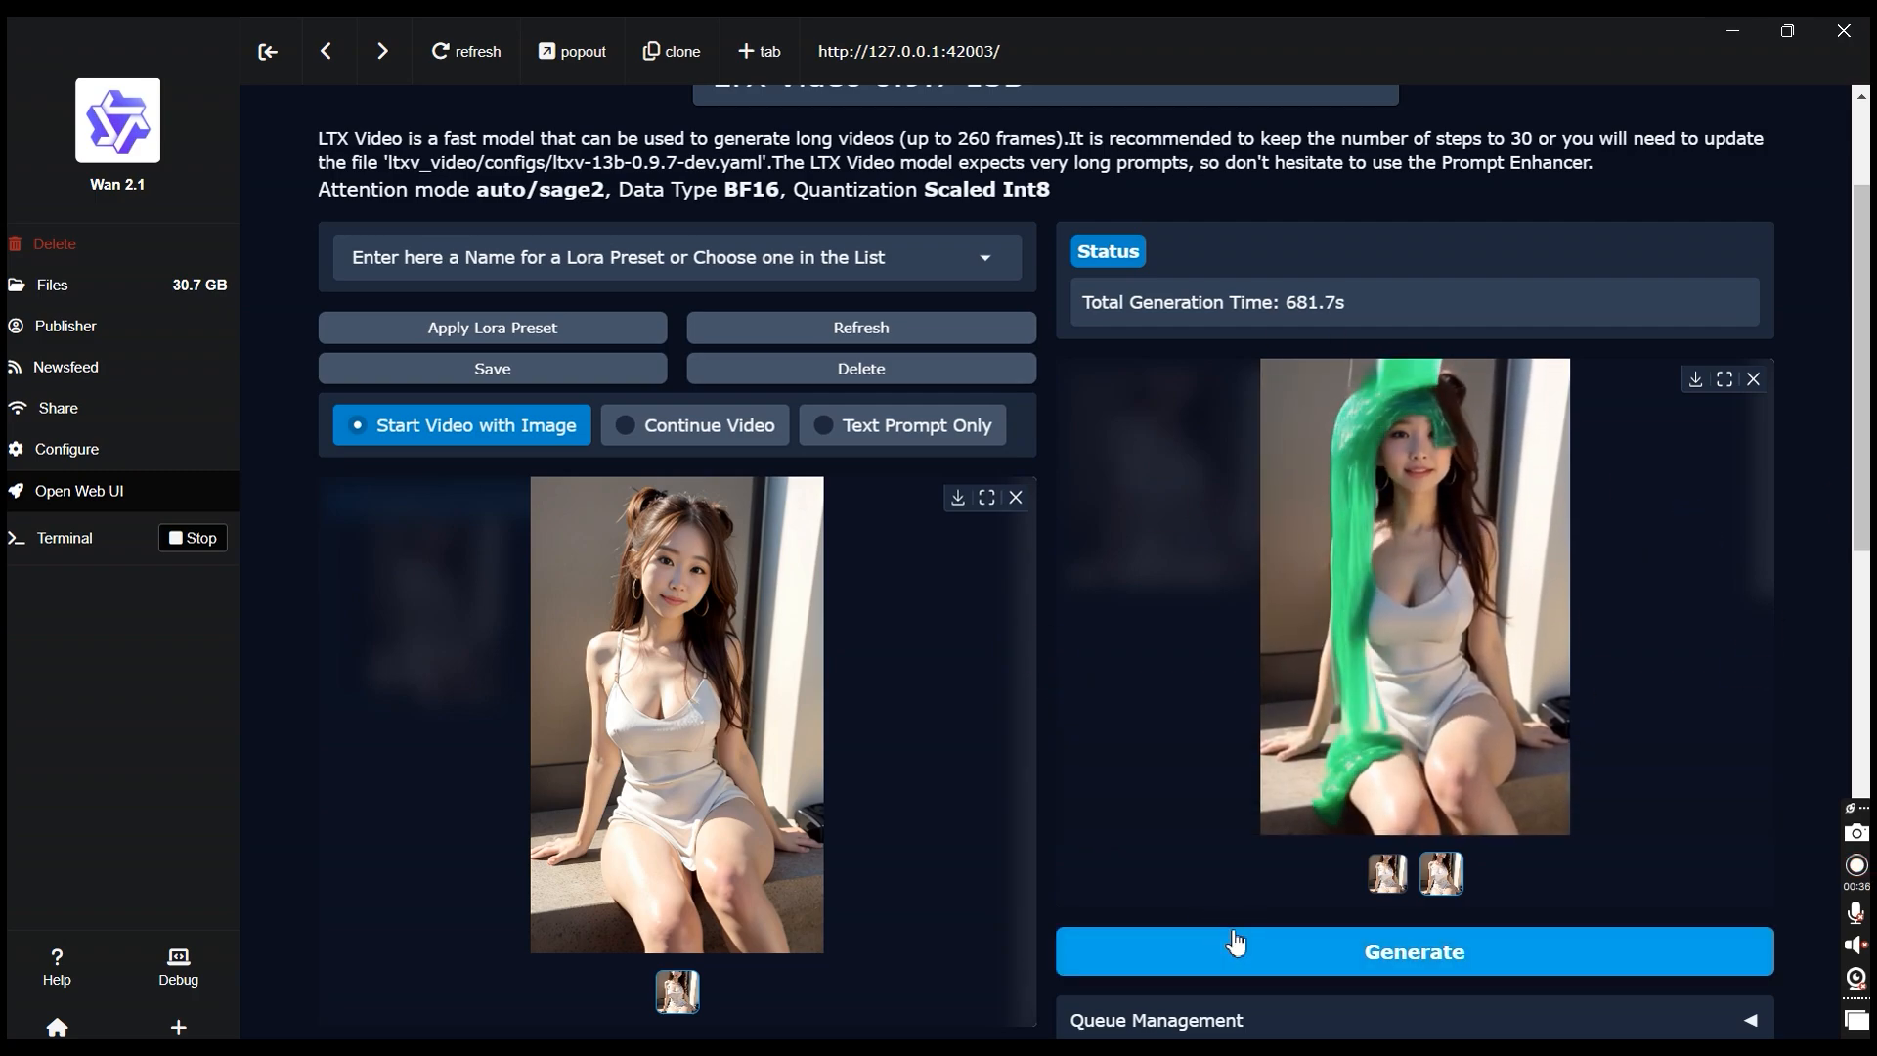